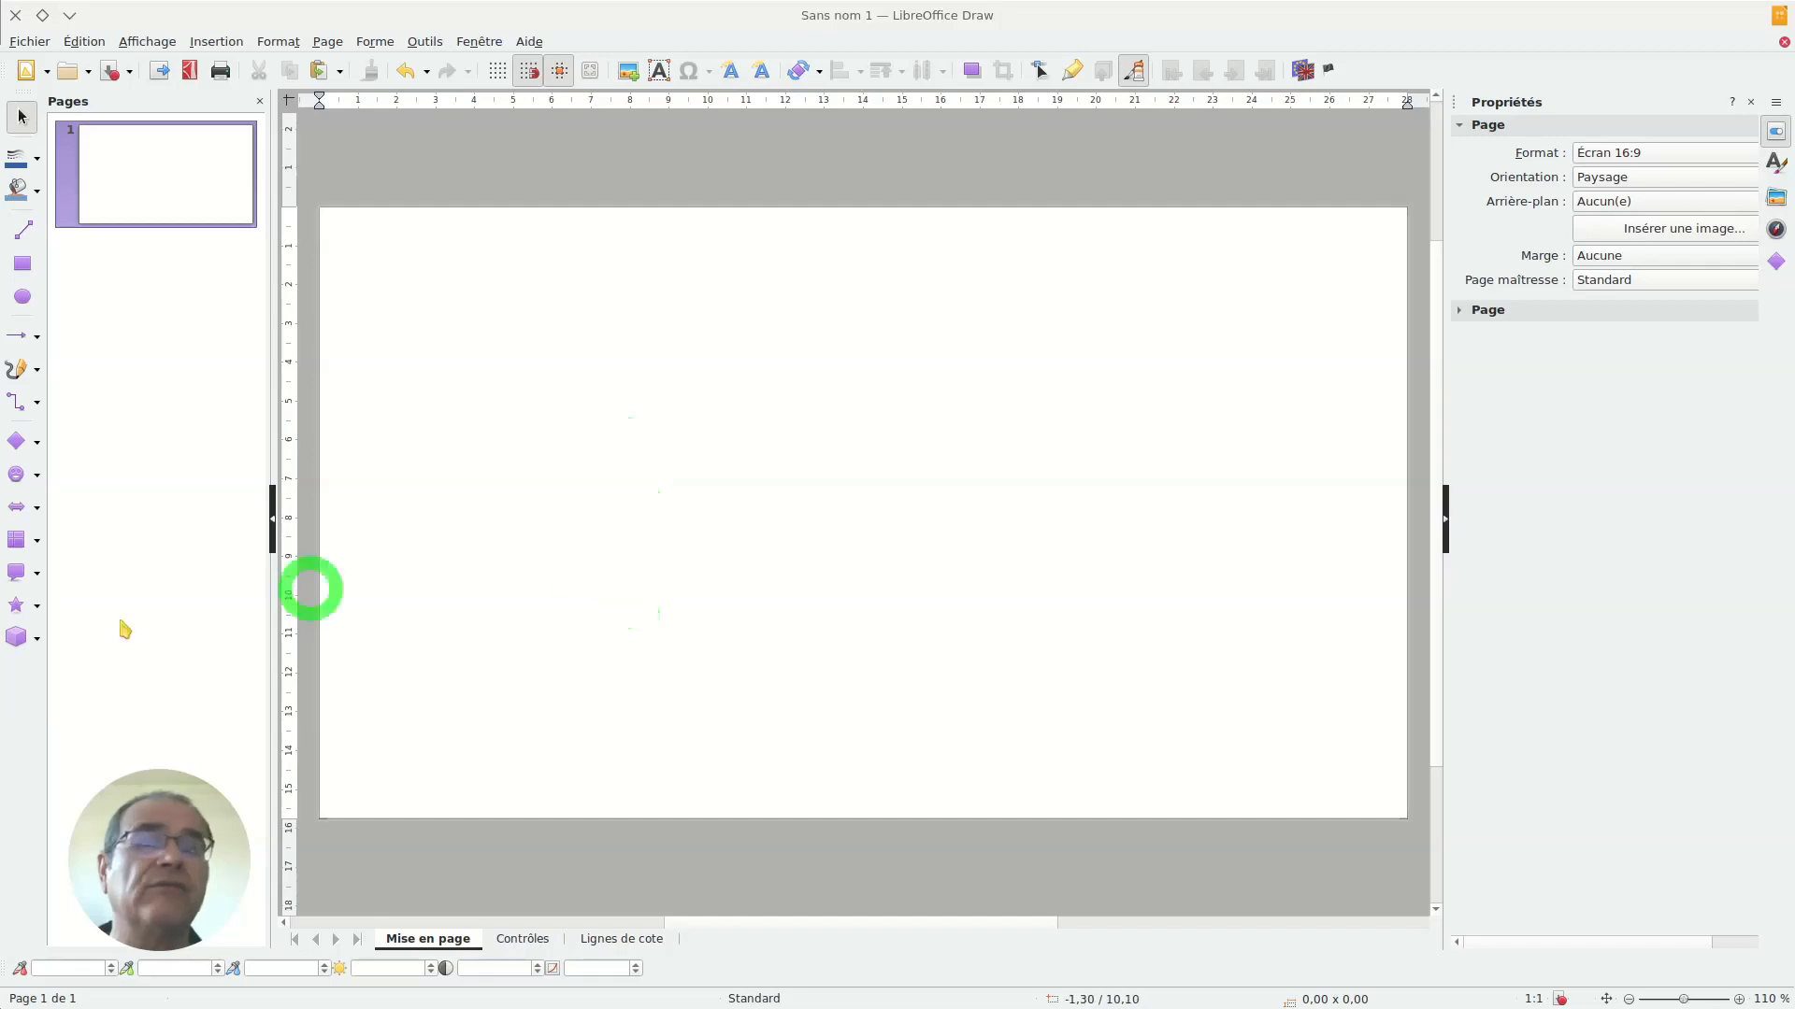
Step: Place the colourful nebula image on the page and align its top-left corner with the page's top-left corner
left_click_drag(421, 673, 569, 645)
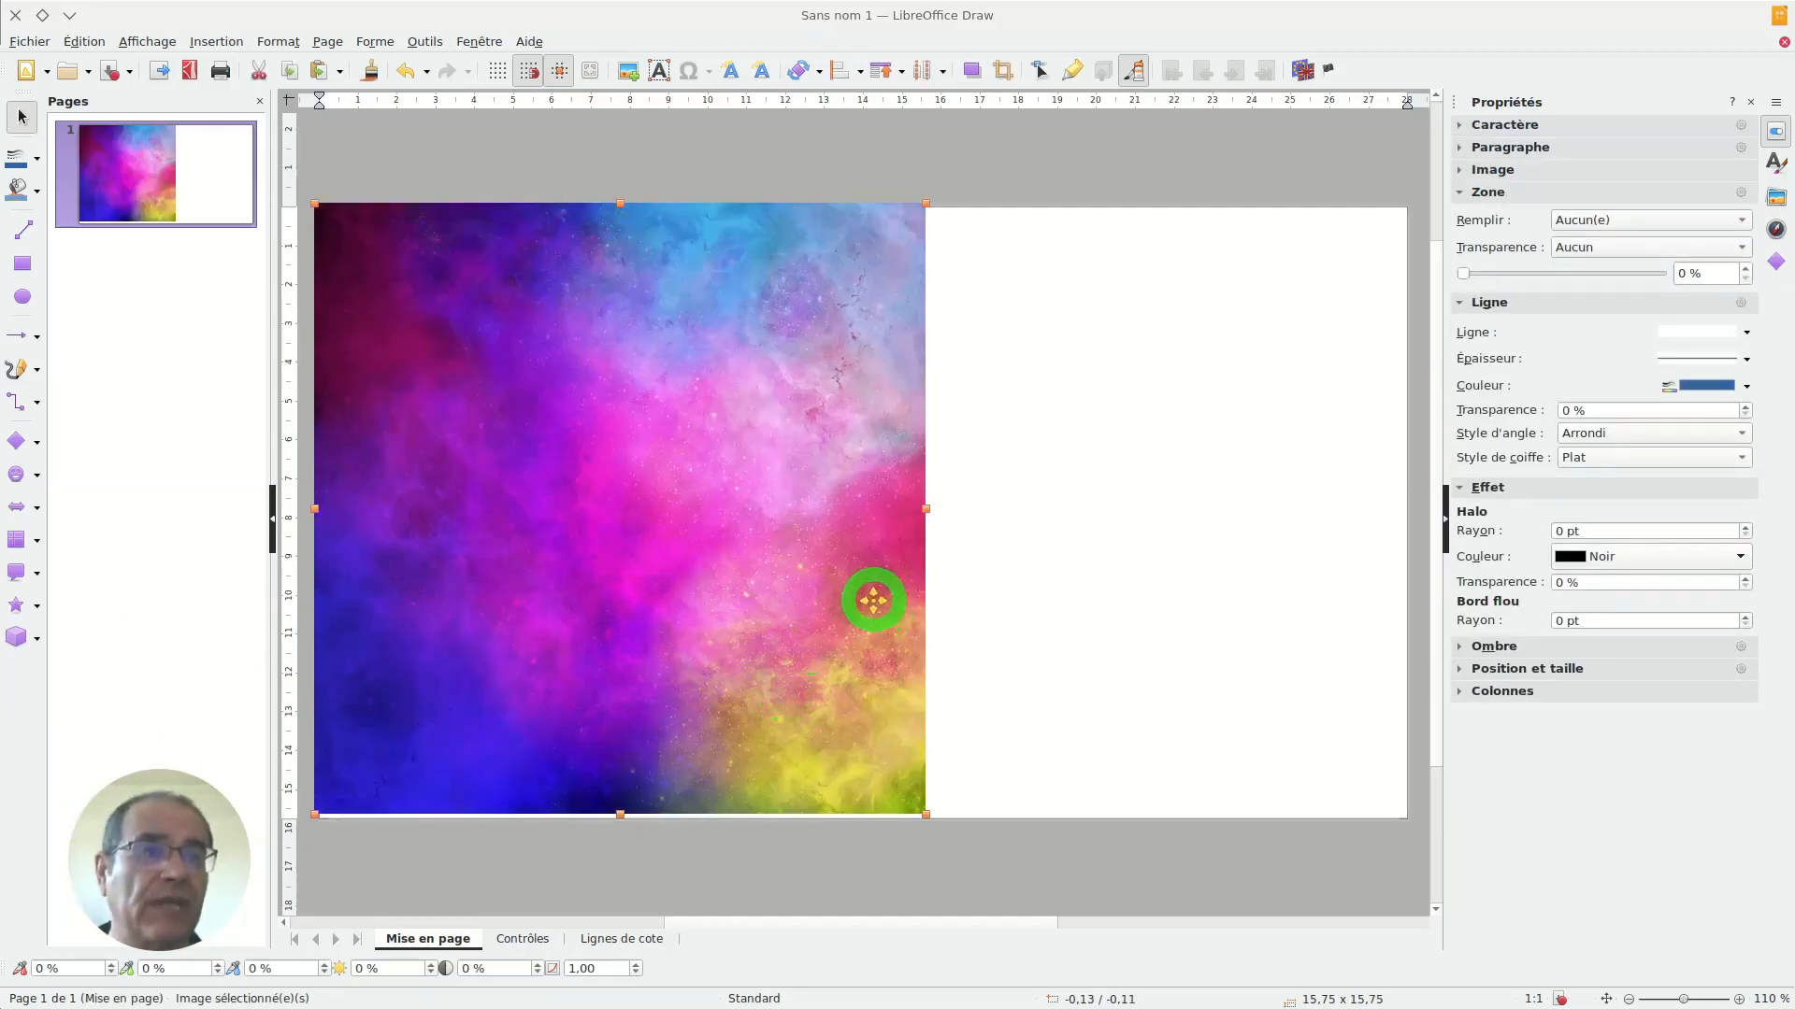
left_click_drag(652, 461, 653, 412)
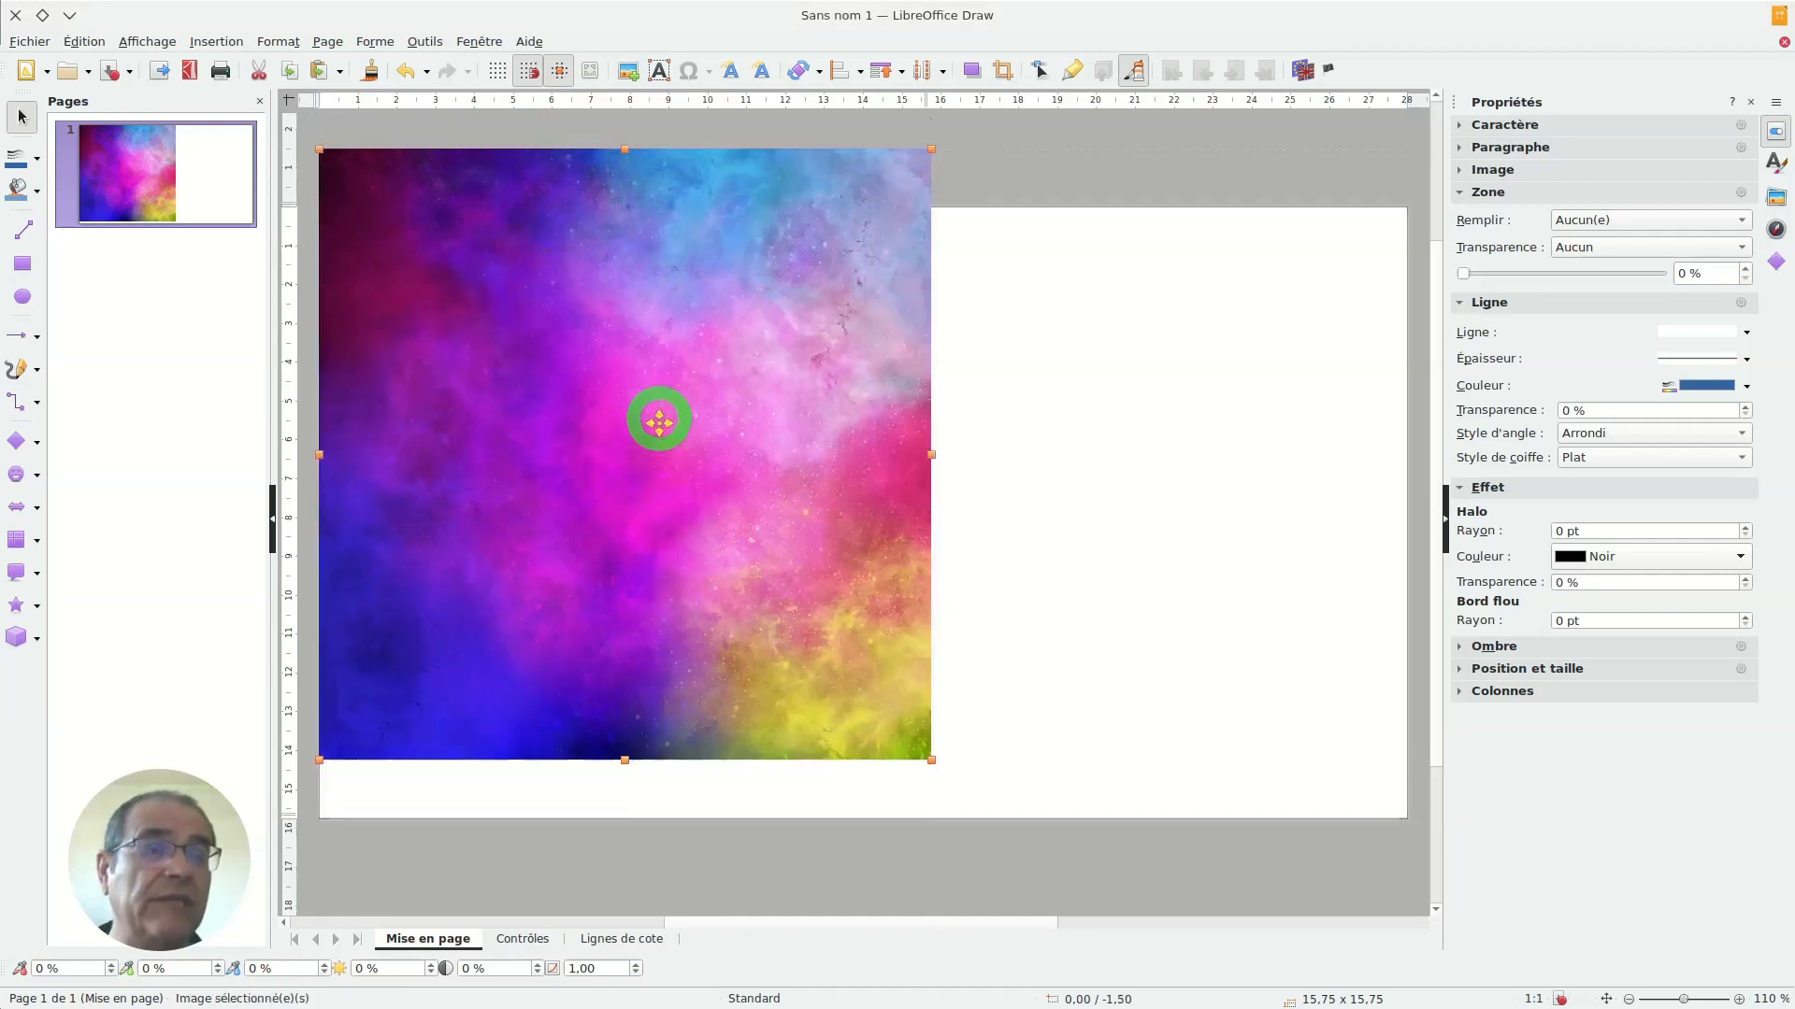
scroll(691, 481, "down", 3)
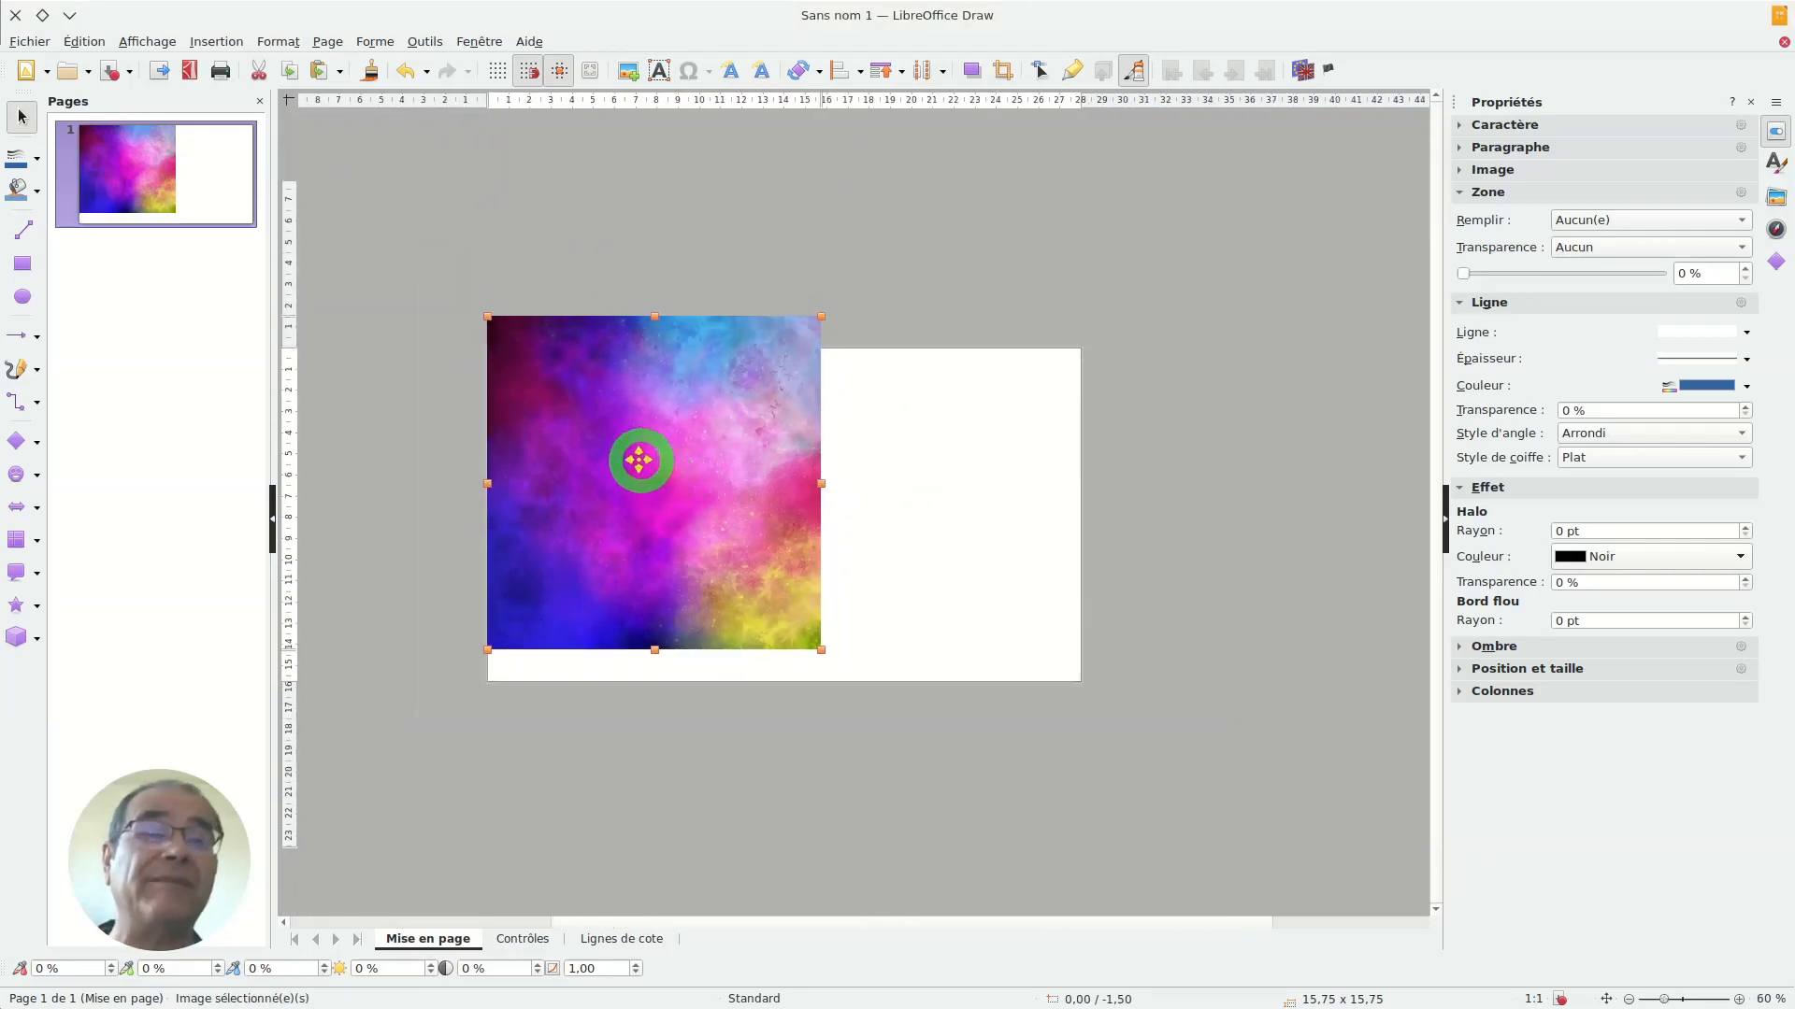
left_click_drag(641, 464, 635, 488)
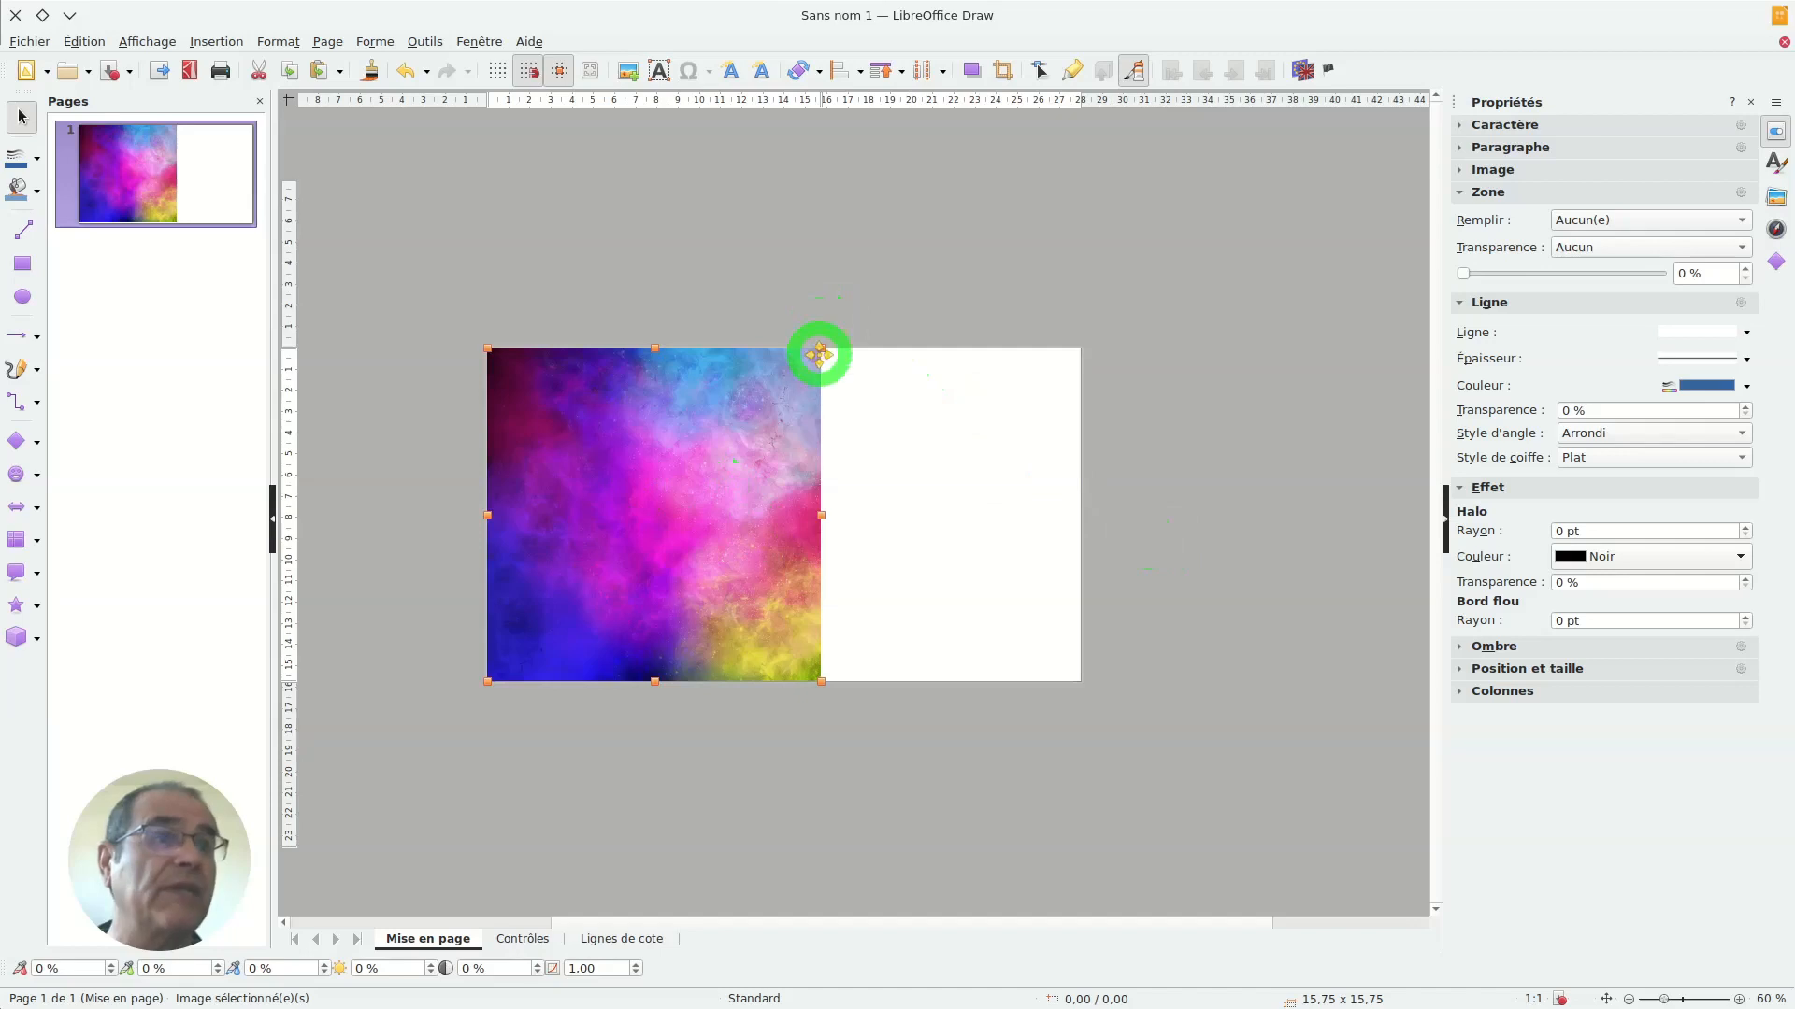
Step: Enlarge the image proportionally to 28 × 28 cm so that it spans the full page width
left_click_drag(819, 352, 1021, 226)
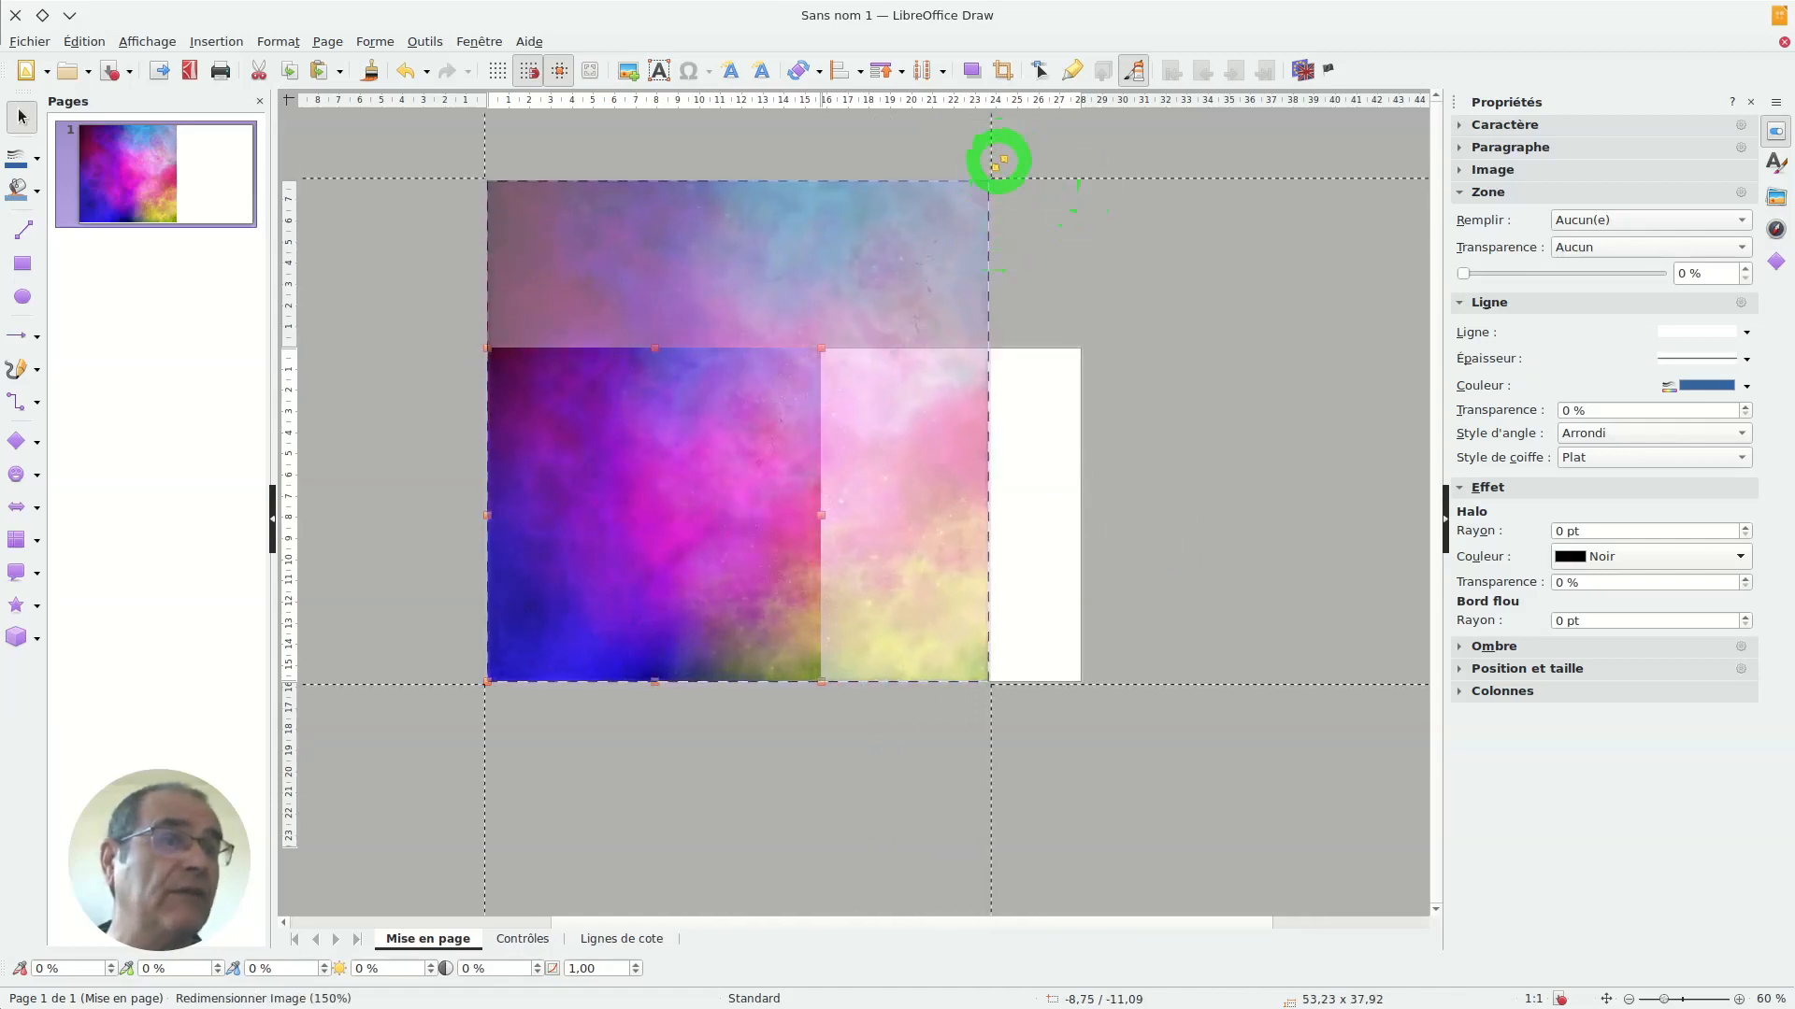
left_click_drag(999, 160, 993, 173)
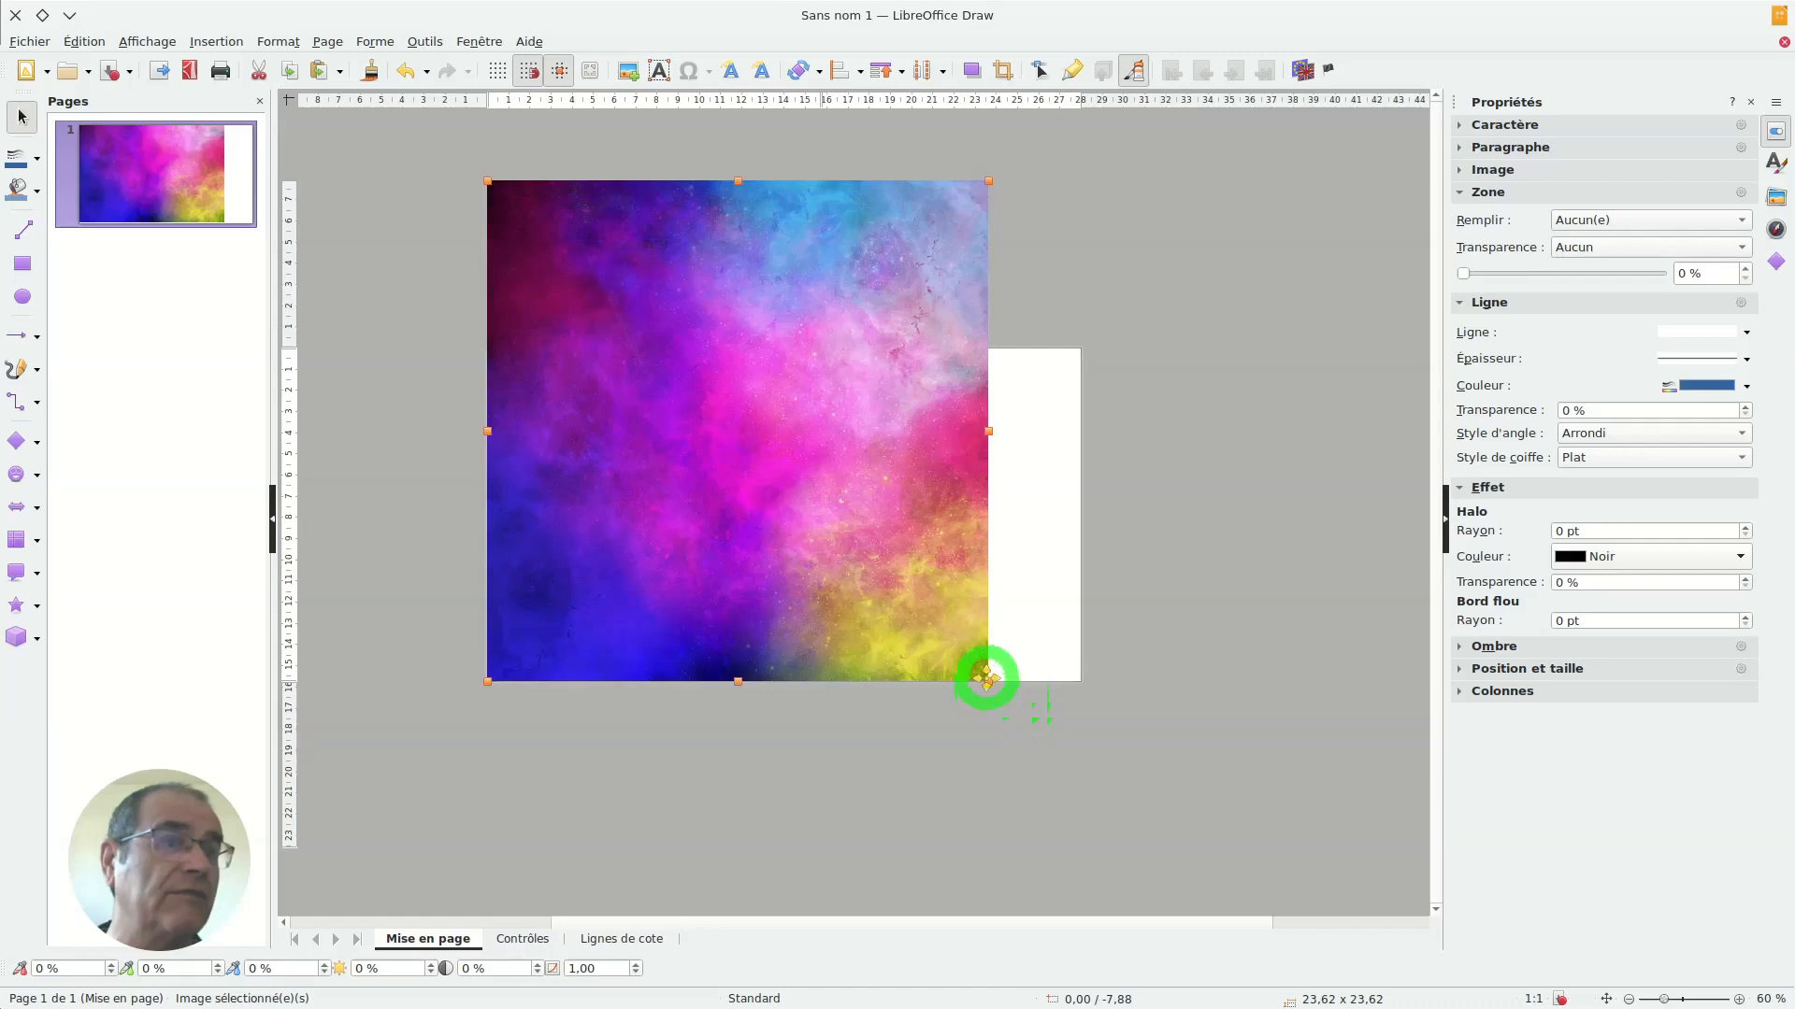
left_click_drag(987, 682, 1080, 774)
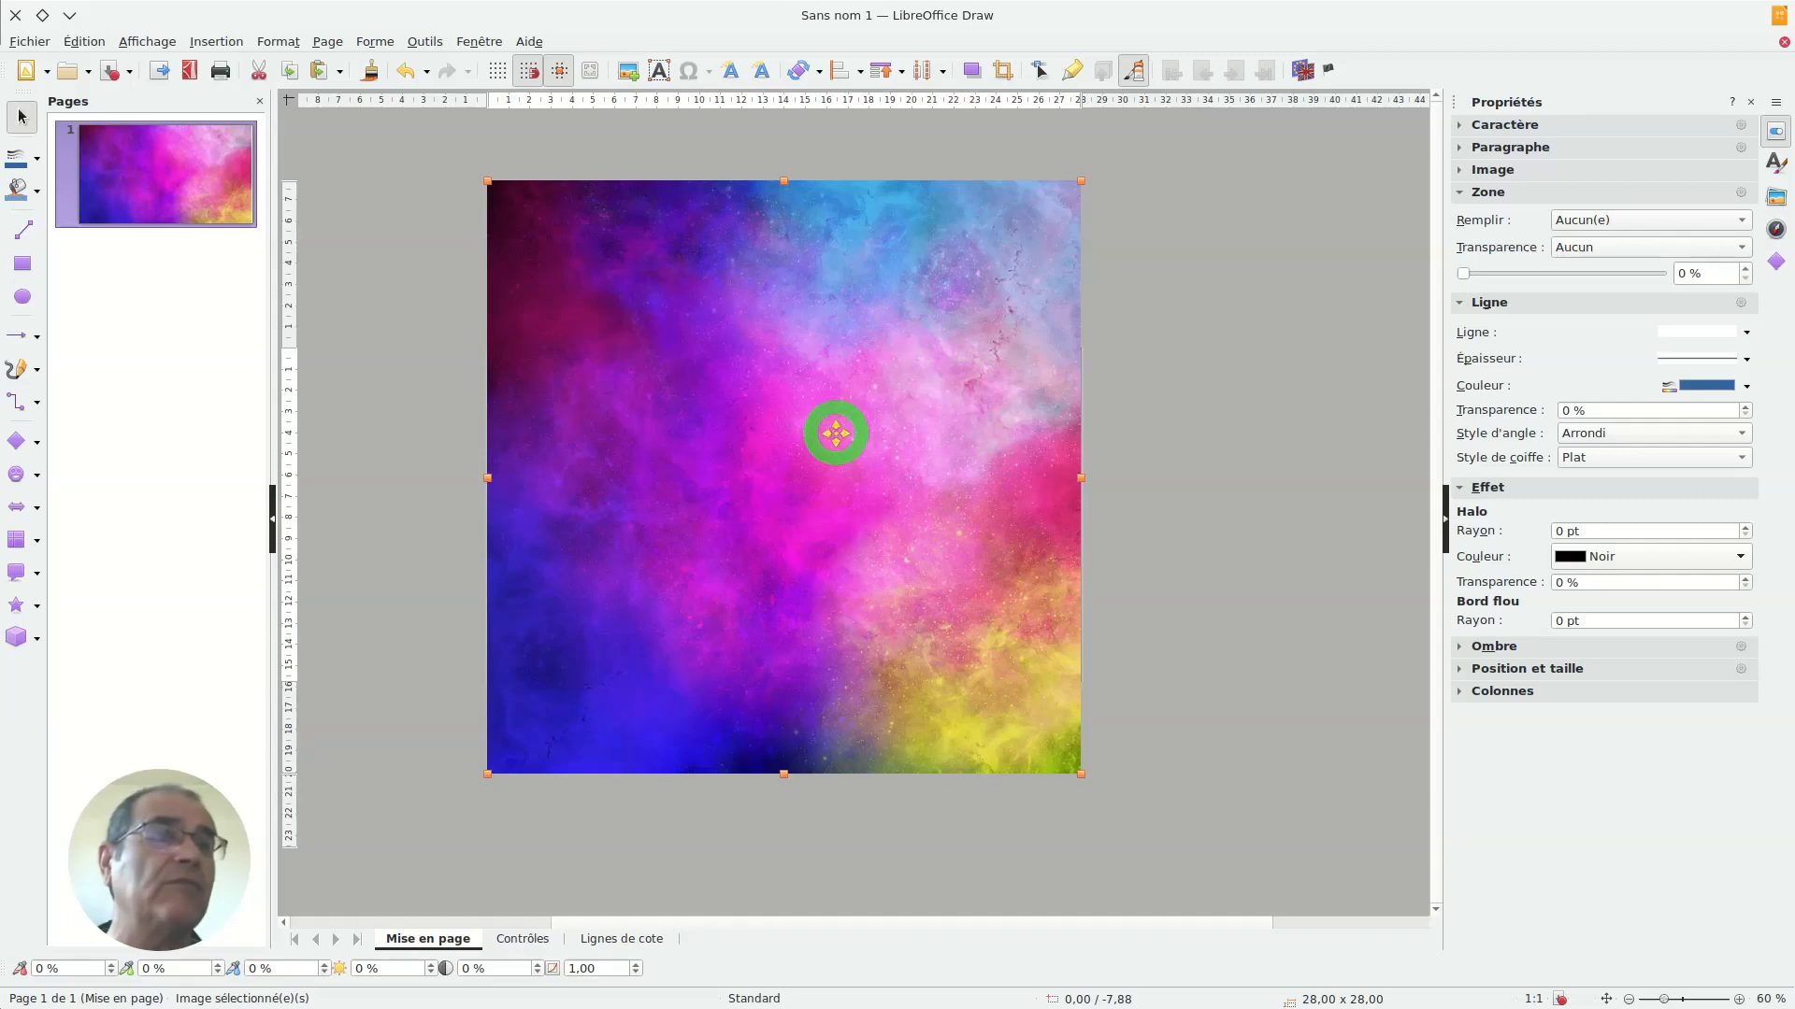
left_click_drag(836, 533, 836, 496)
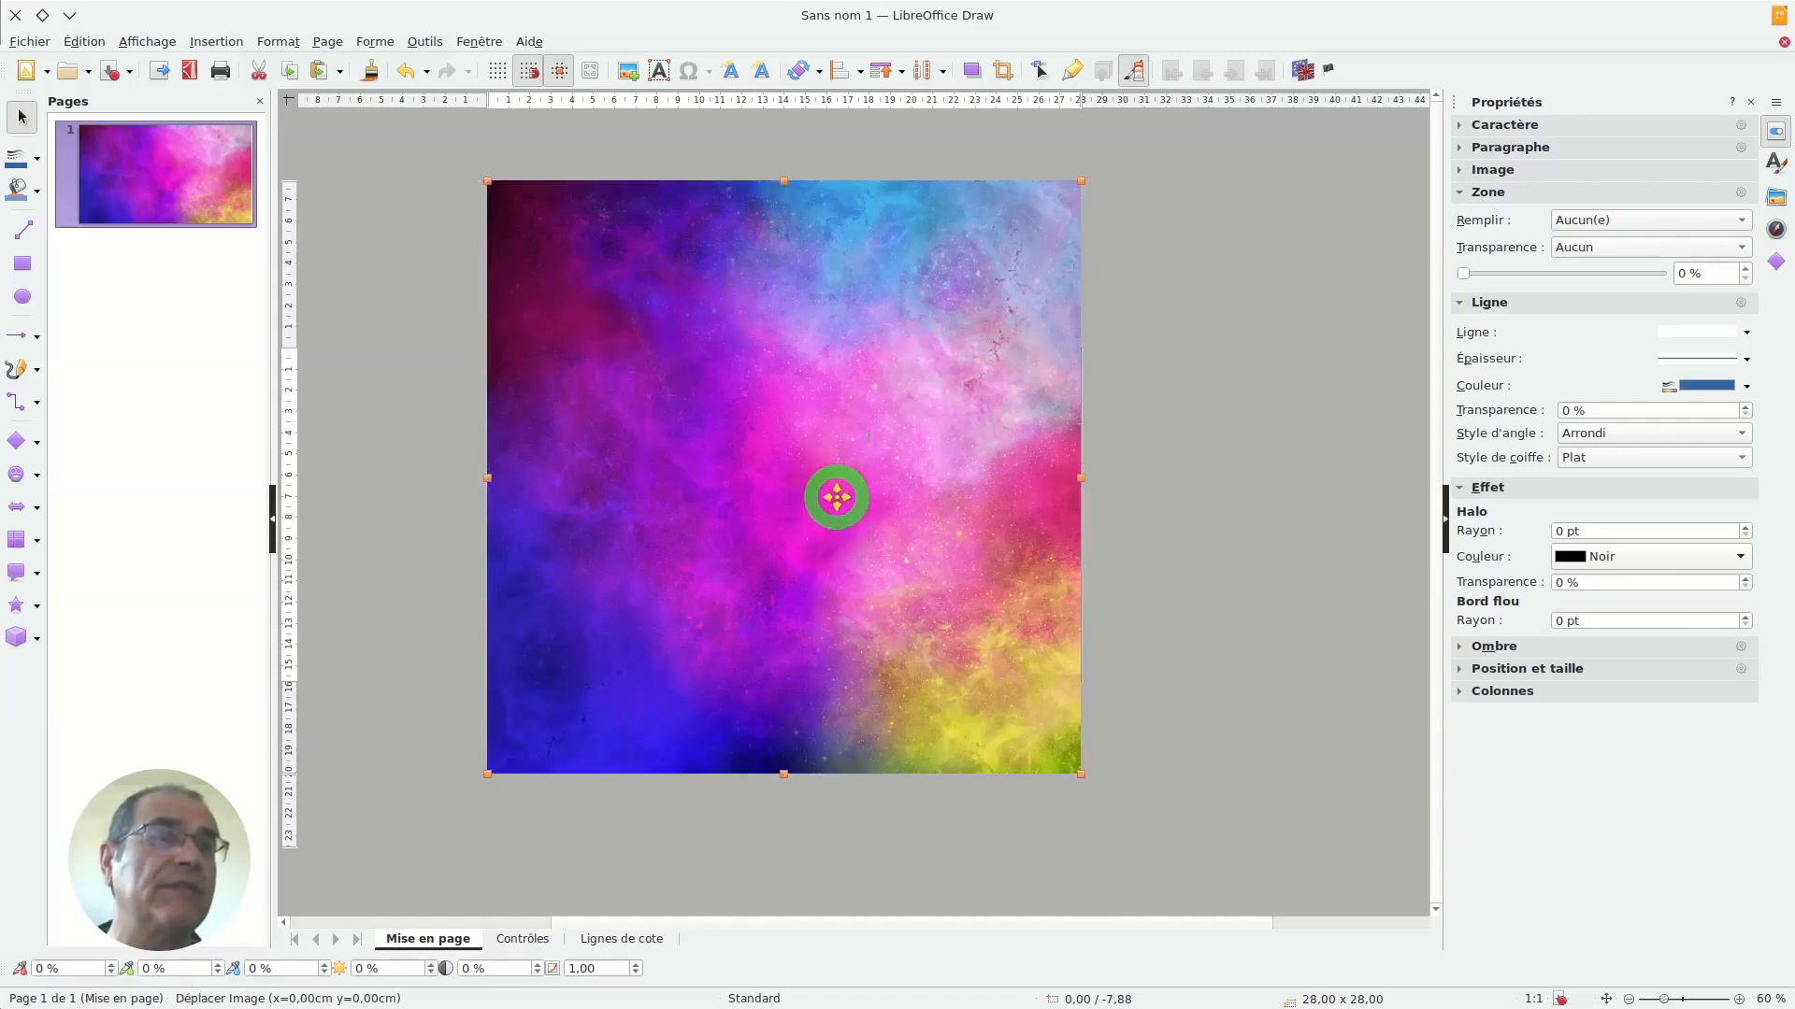
Step: Crop the image's upper and lower edges to the page borders, giving 28 × 15.75 cm
right_click(776, 263)
left_click(841, 347)
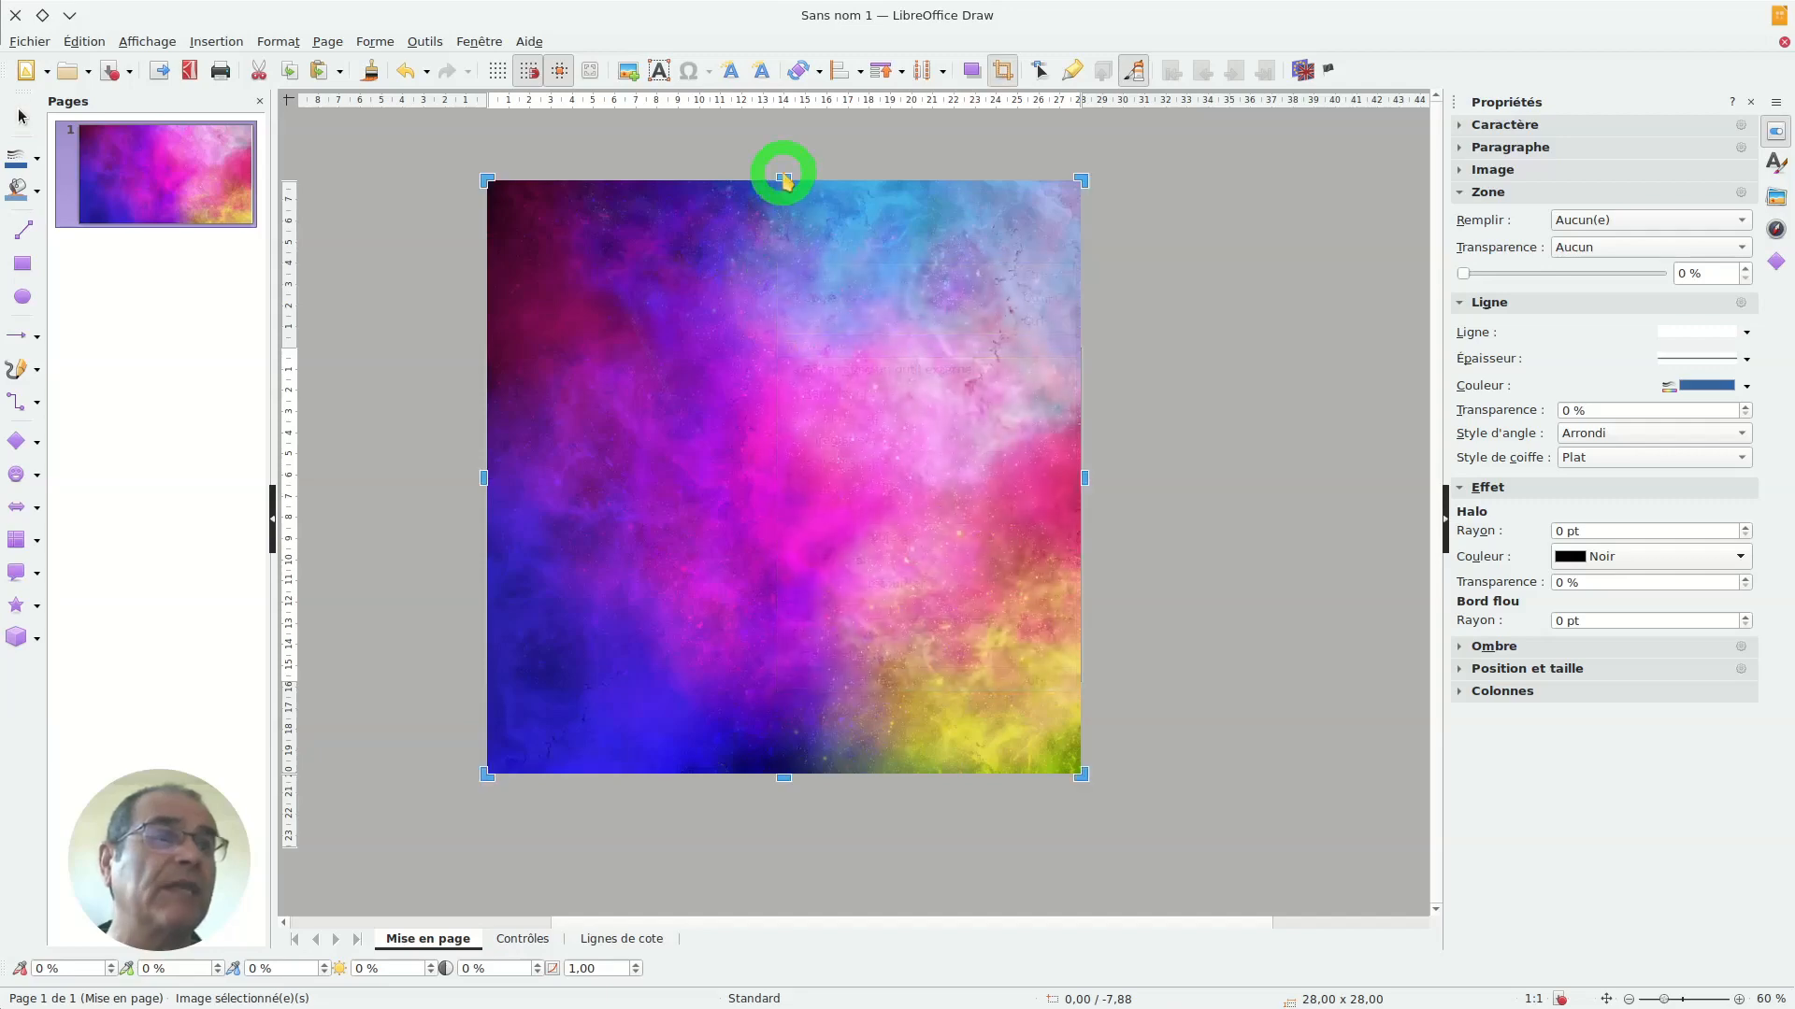
left_click_drag(780, 176, 804, 432)
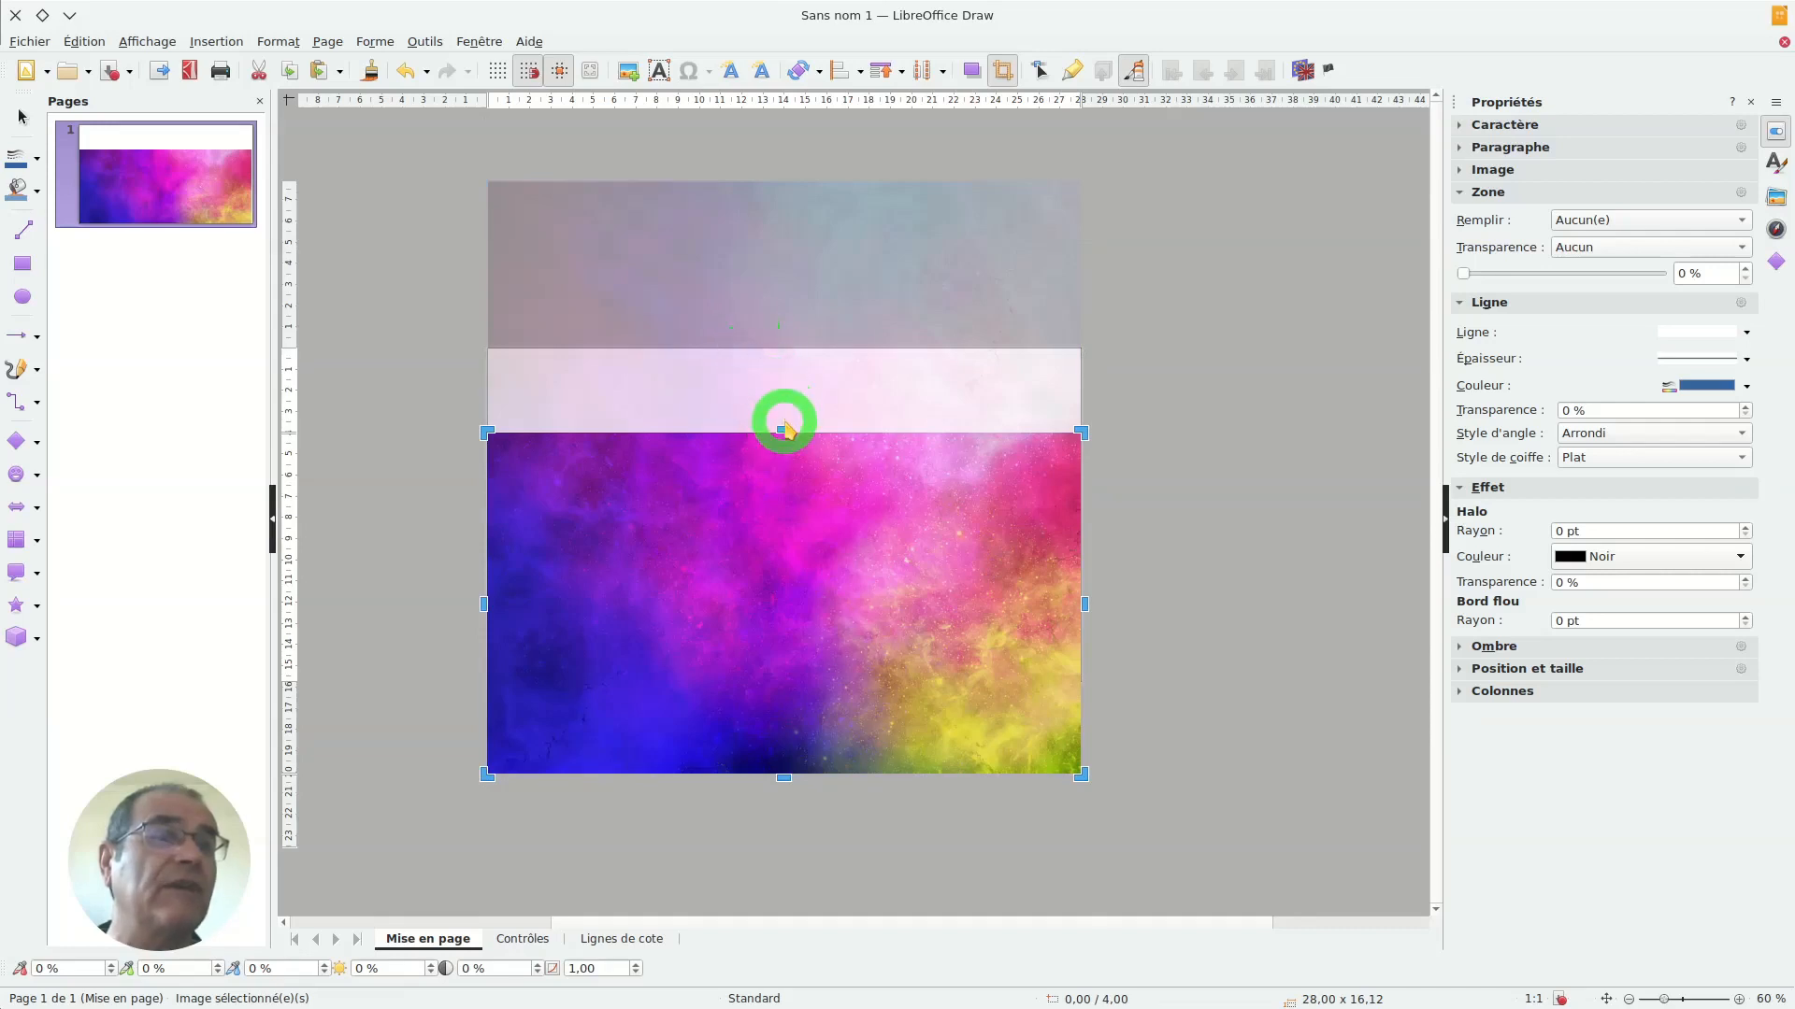
left_click_drag(784, 427, 785, 350)
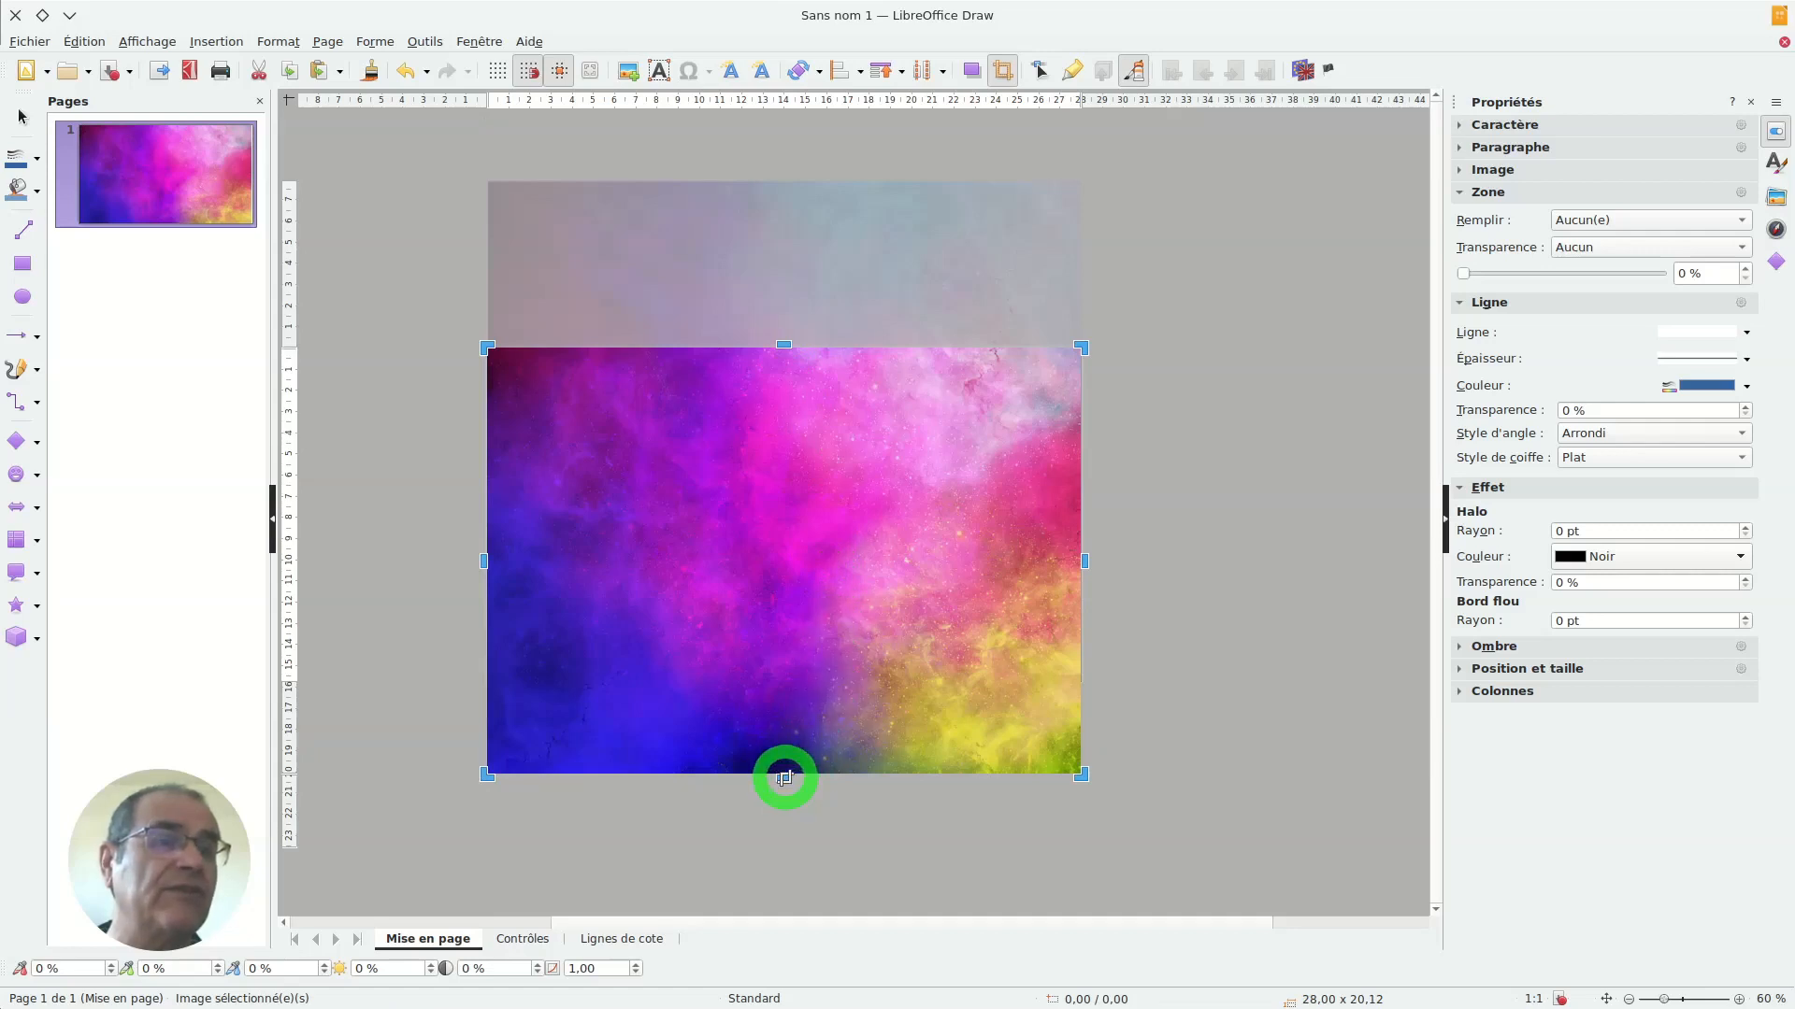
left_click_drag(785, 777, 784, 680)
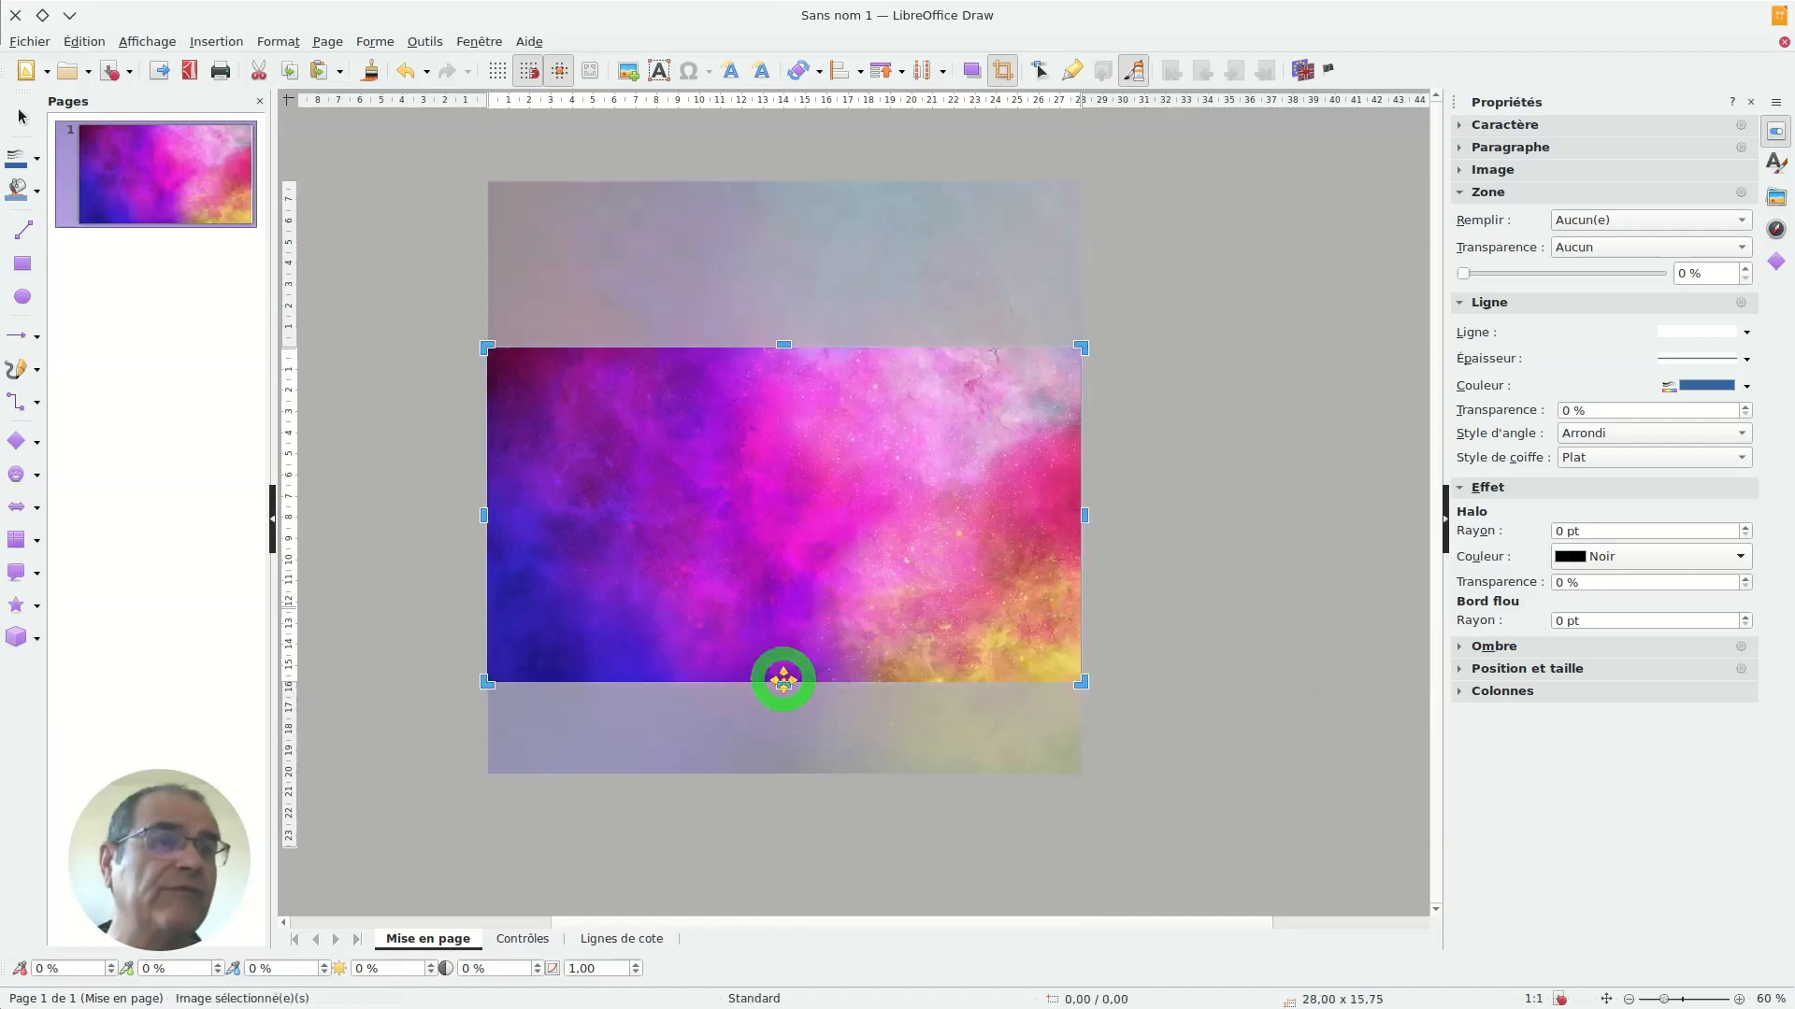
left_click(429, 429)
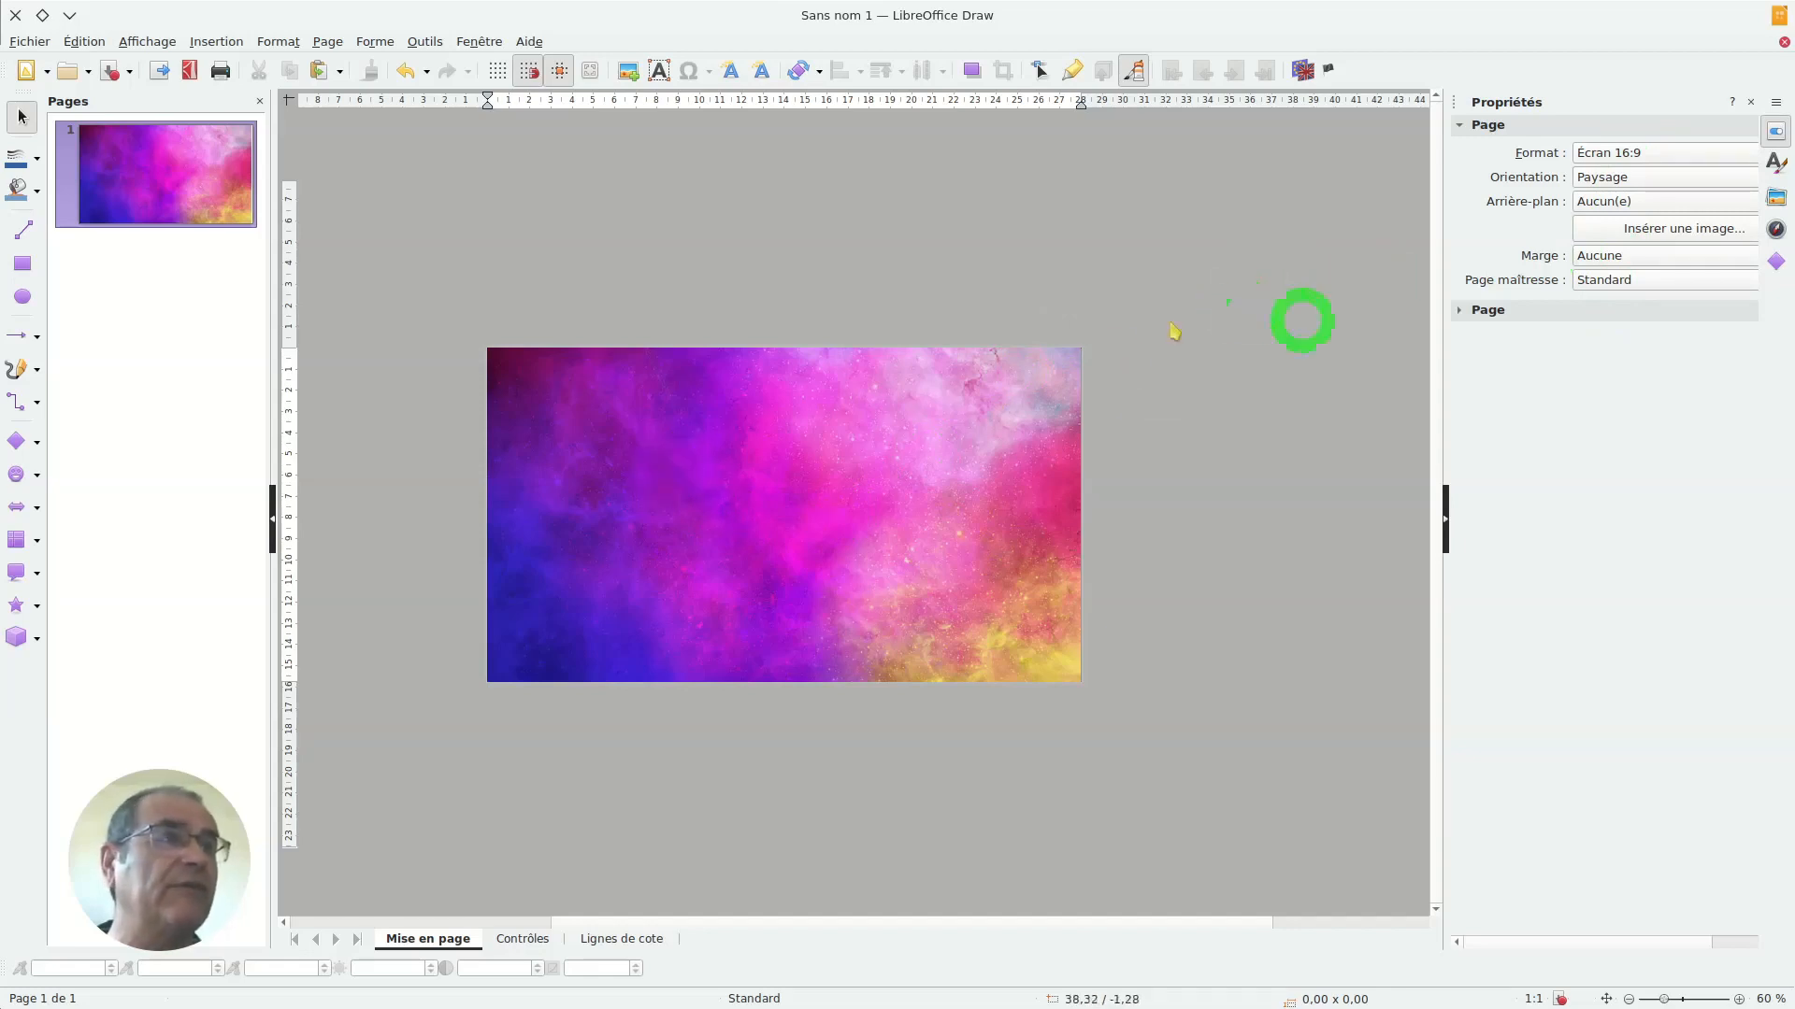
Step: Convert the cropped image to a curve so that its fill becomes a bitmap
left_click(944, 441)
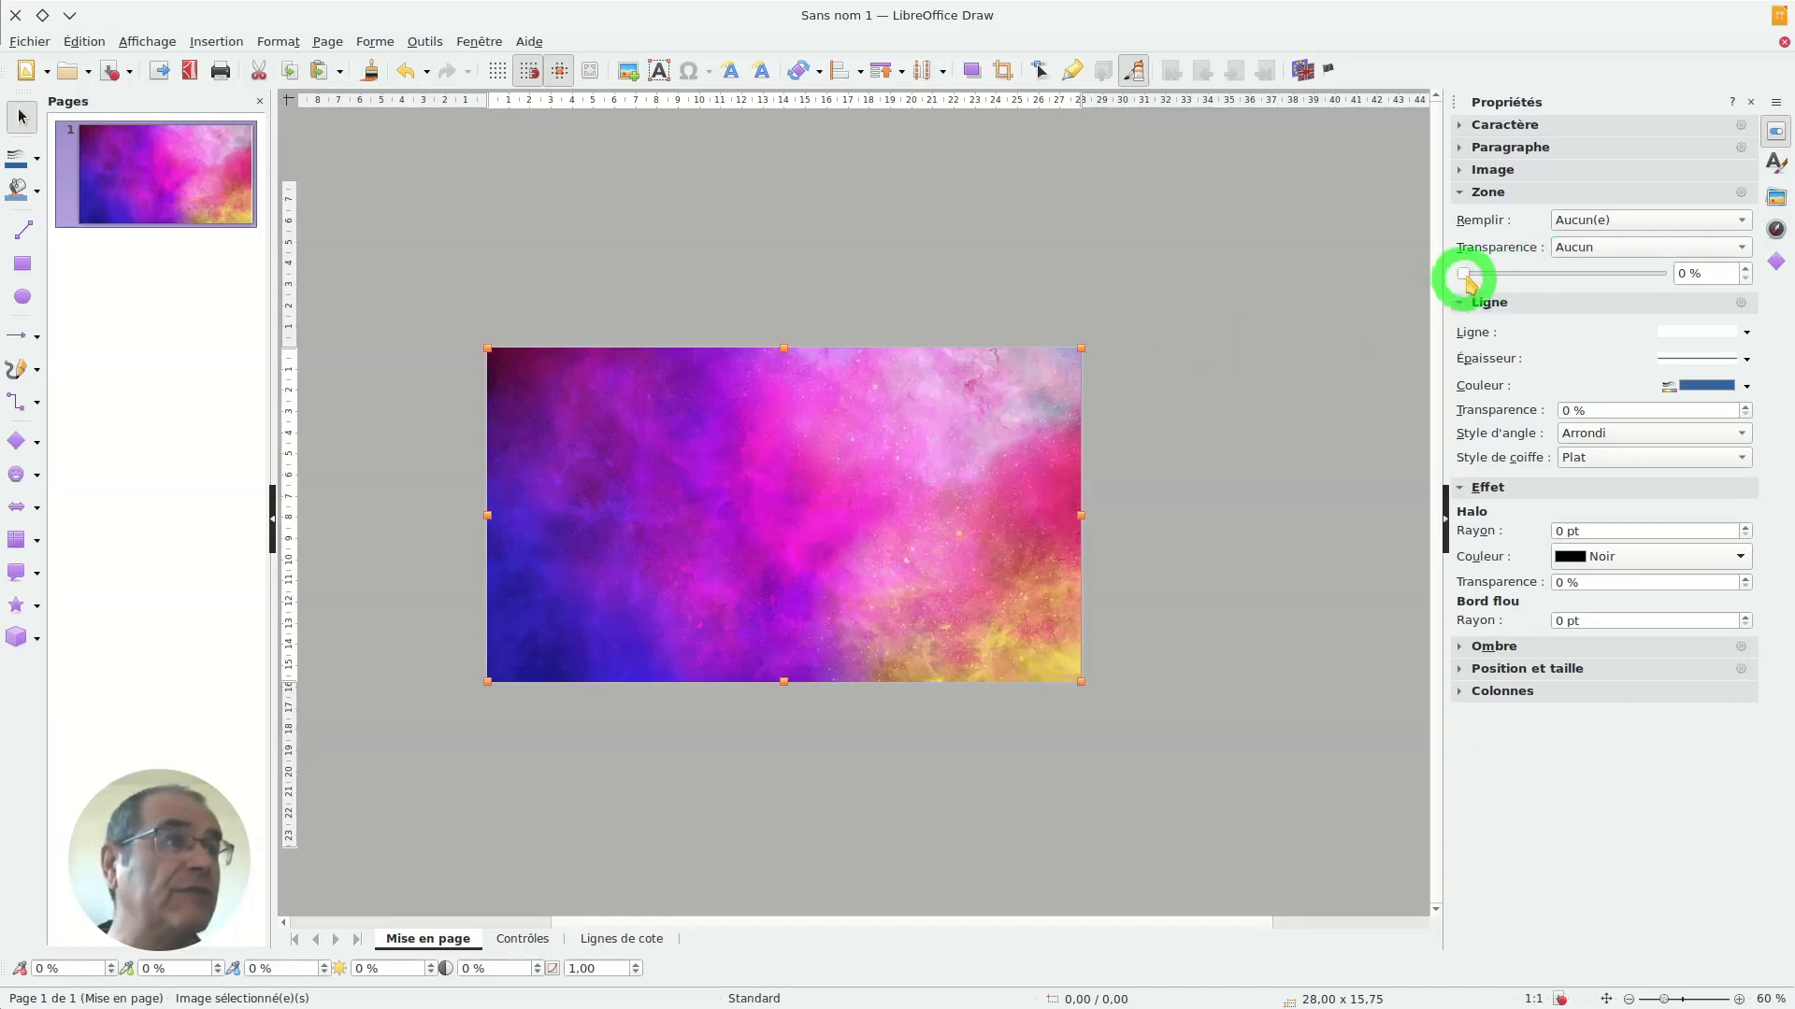
left_click_drag(1465, 274, 1390, 288)
right_click(726, 474)
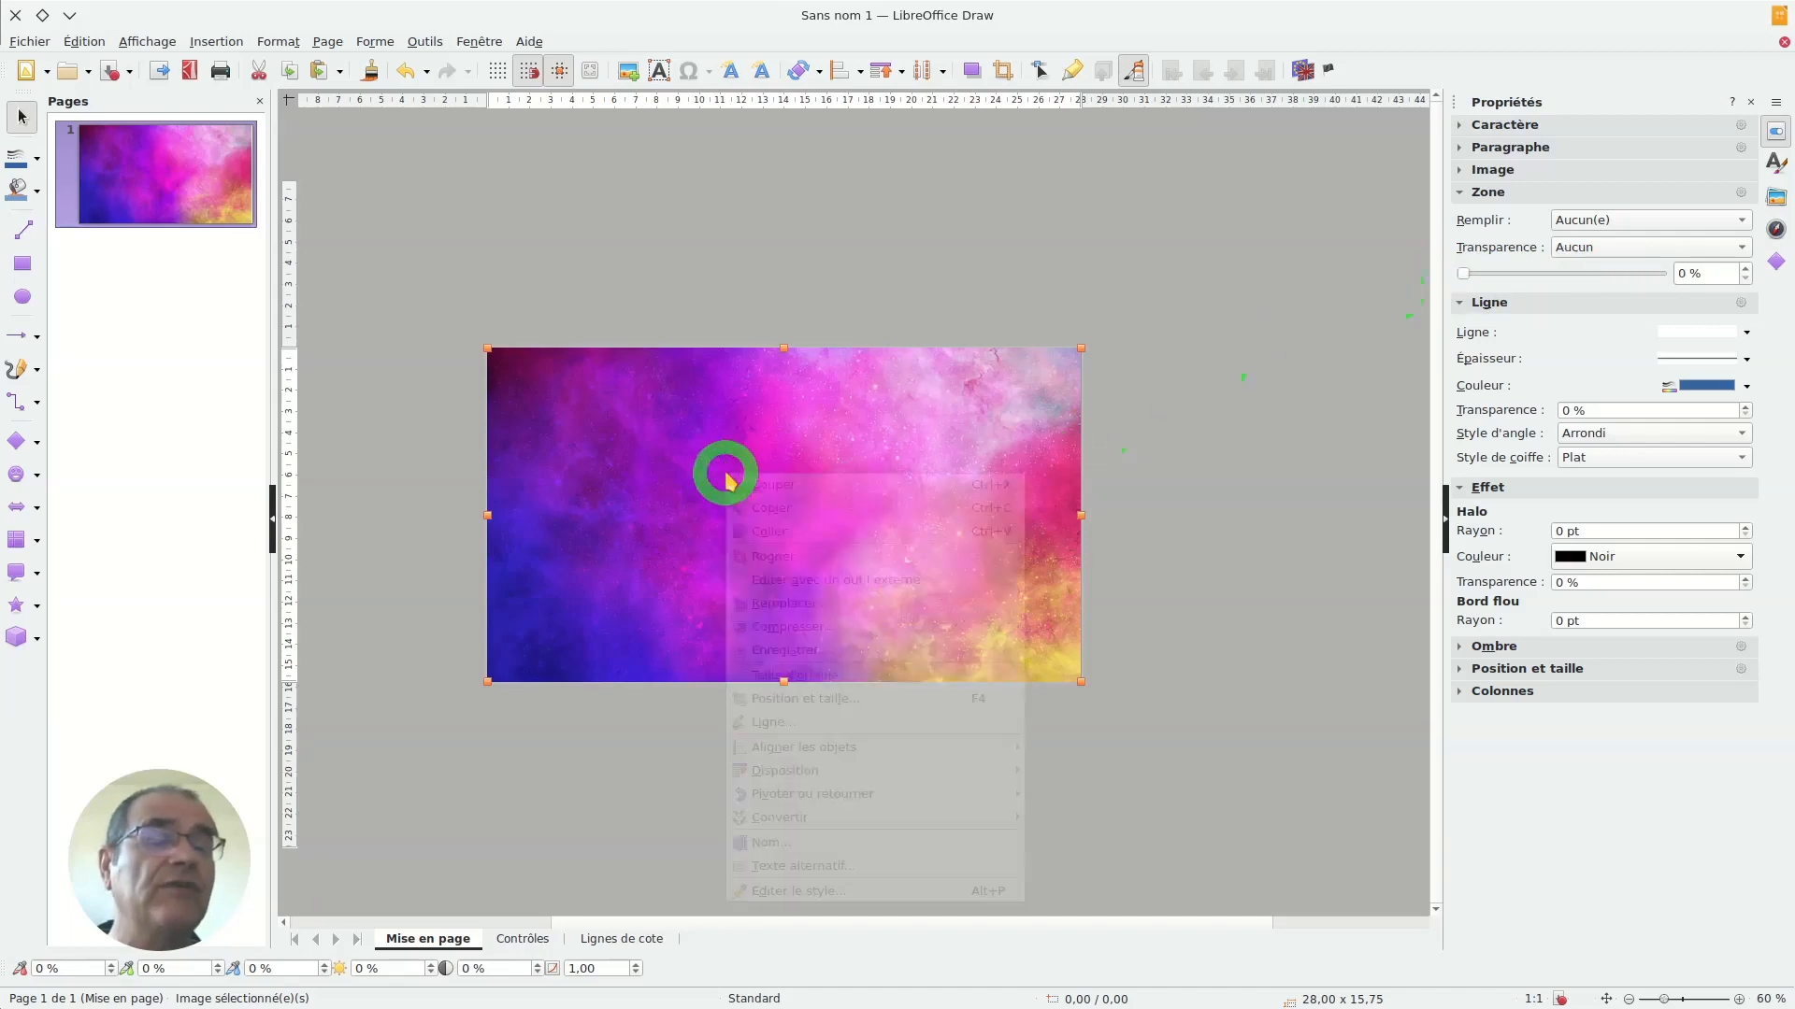
mouse_move(801, 817)
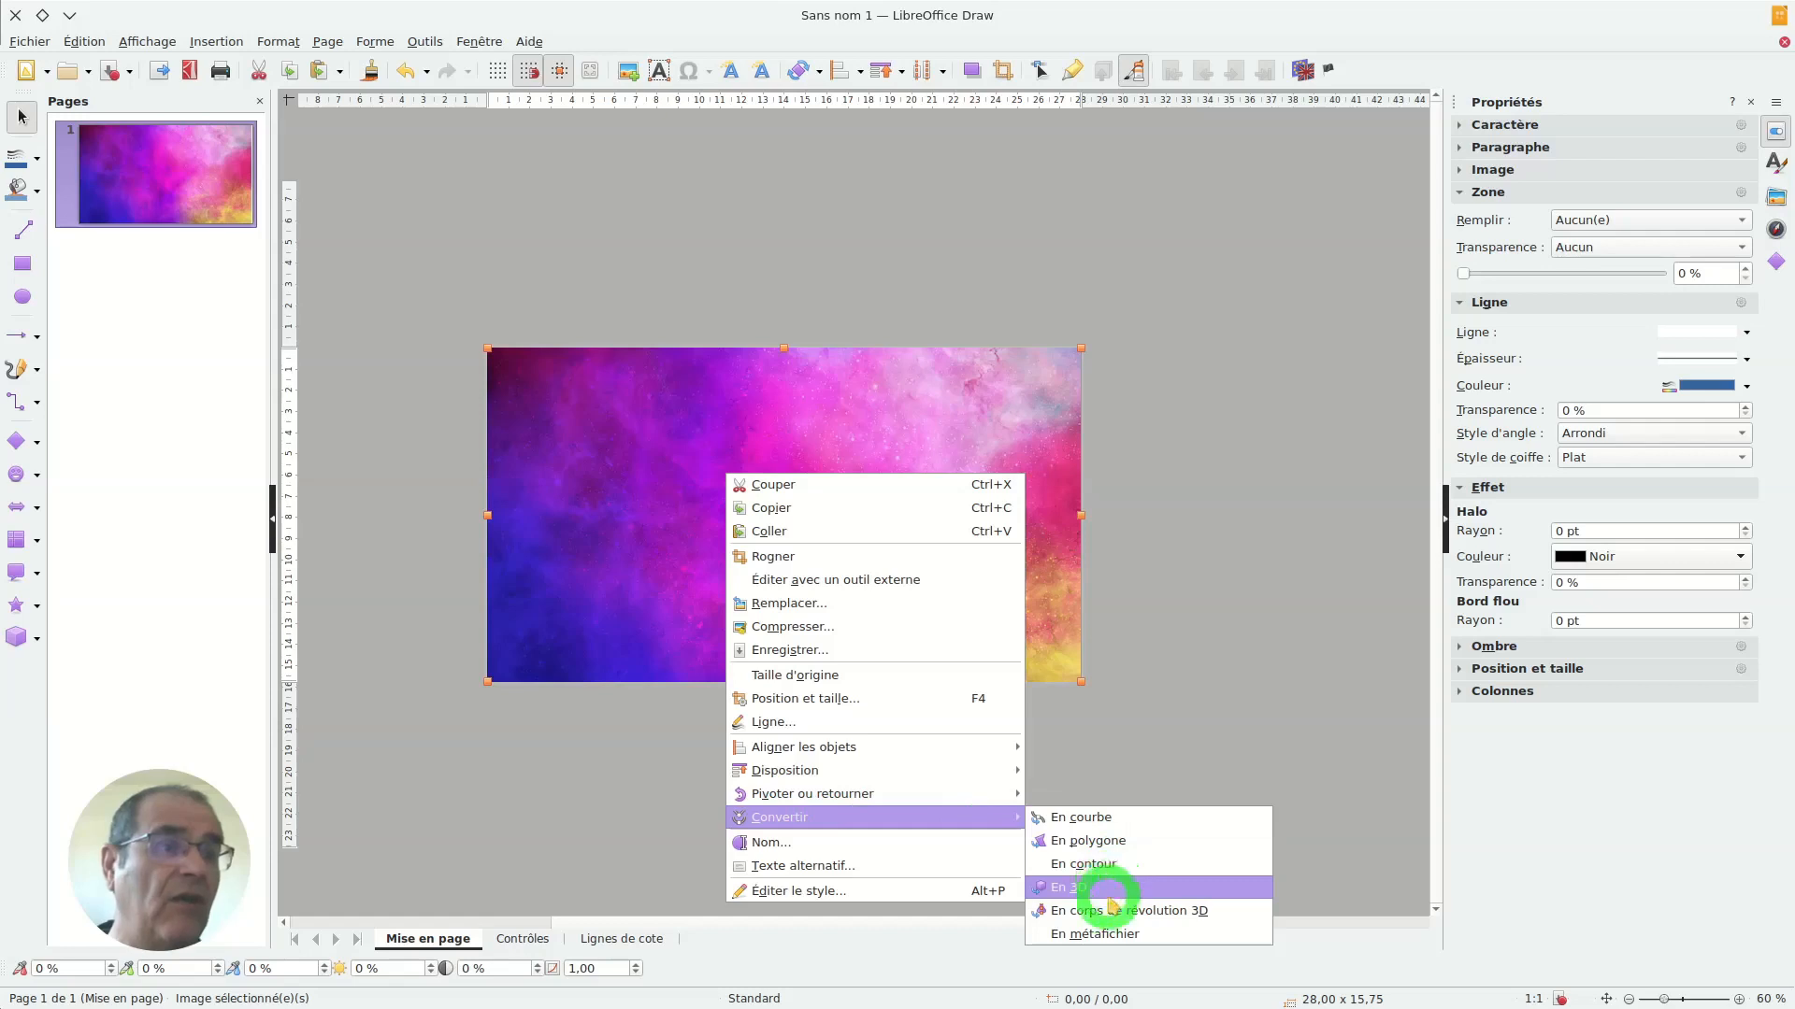
left_click(1085, 817)
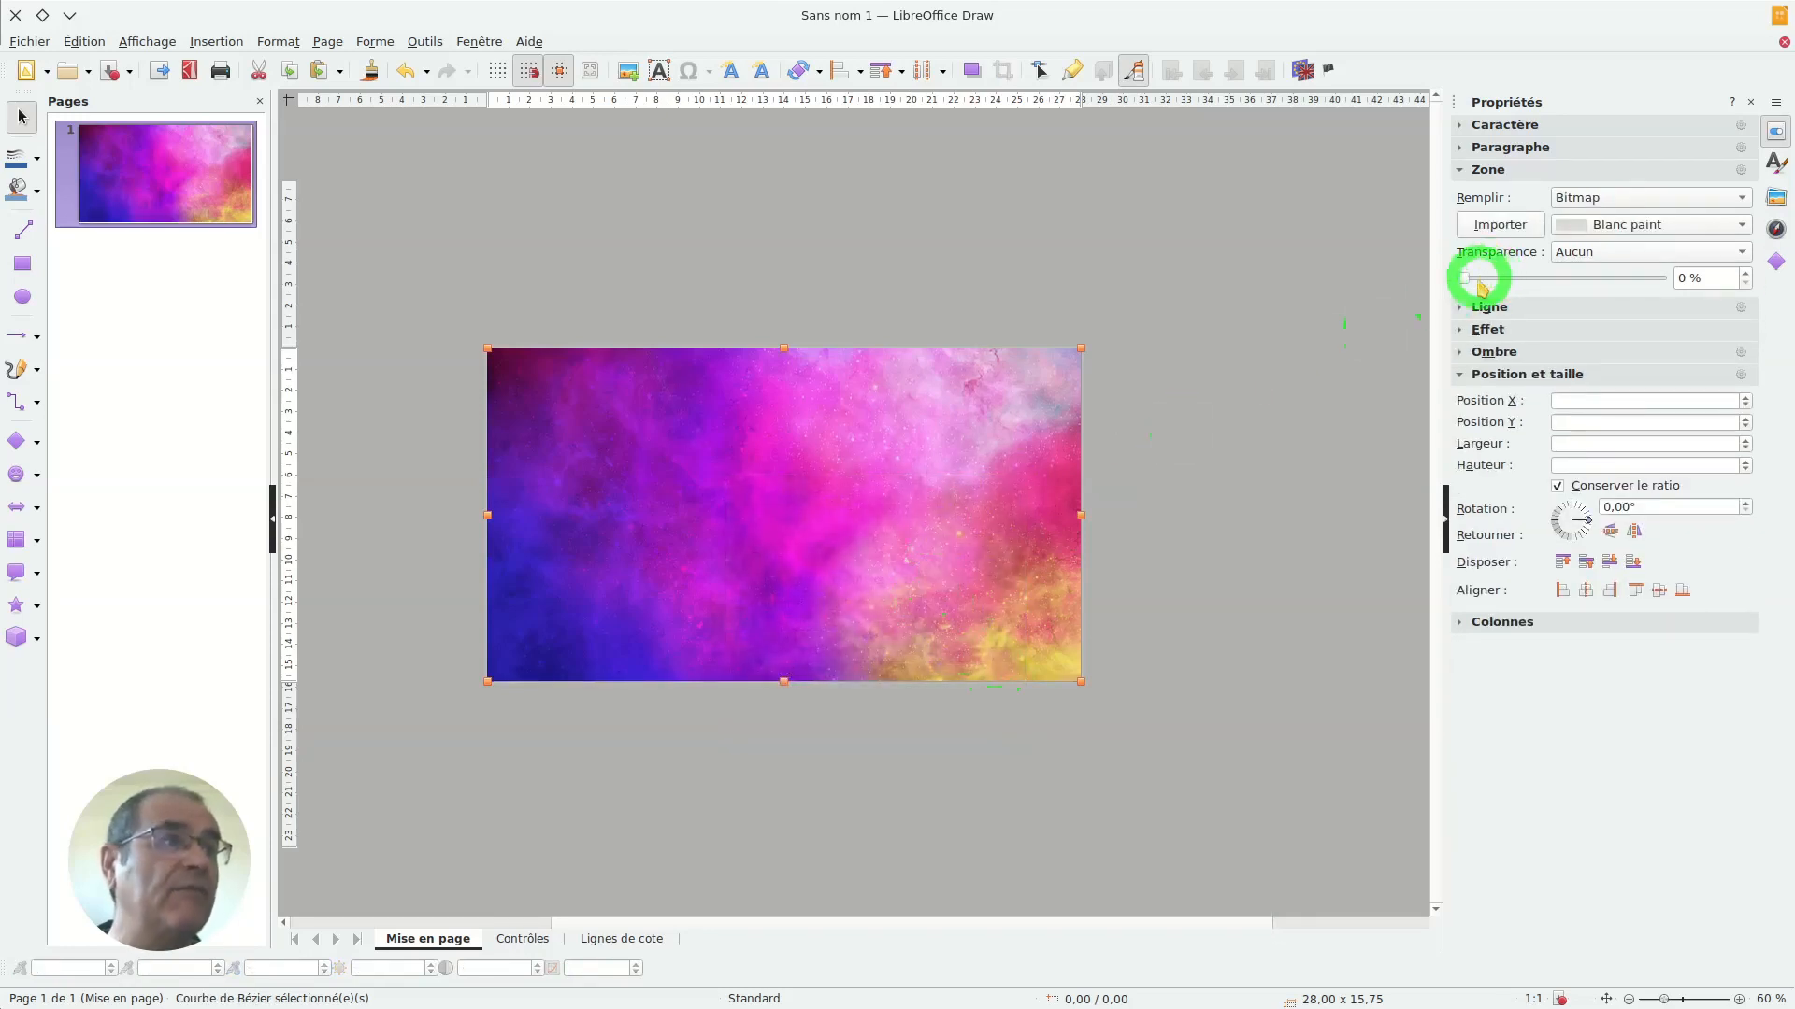
Step: Apply a linear (Linéaire) transparency gradient to the bitmap-filled shape with an angle of 90°
left_click_drag(1474, 279, 1410, 283)
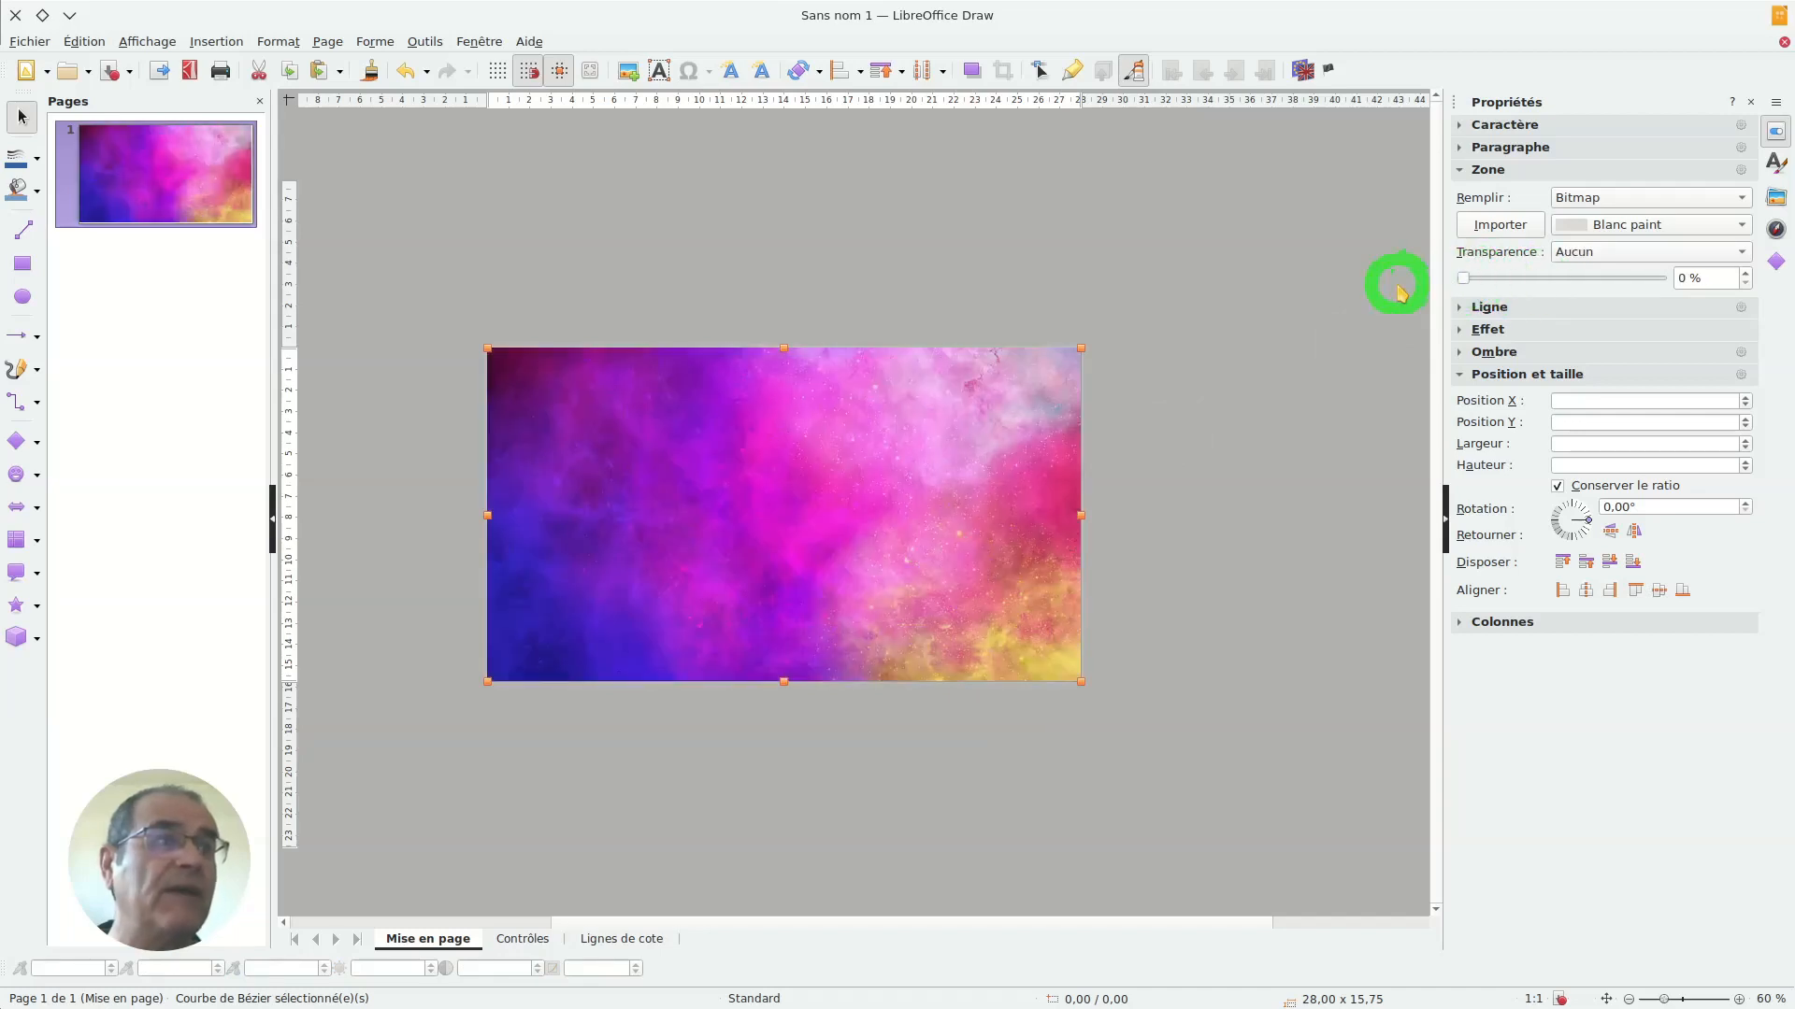
left_click(1601, 254)
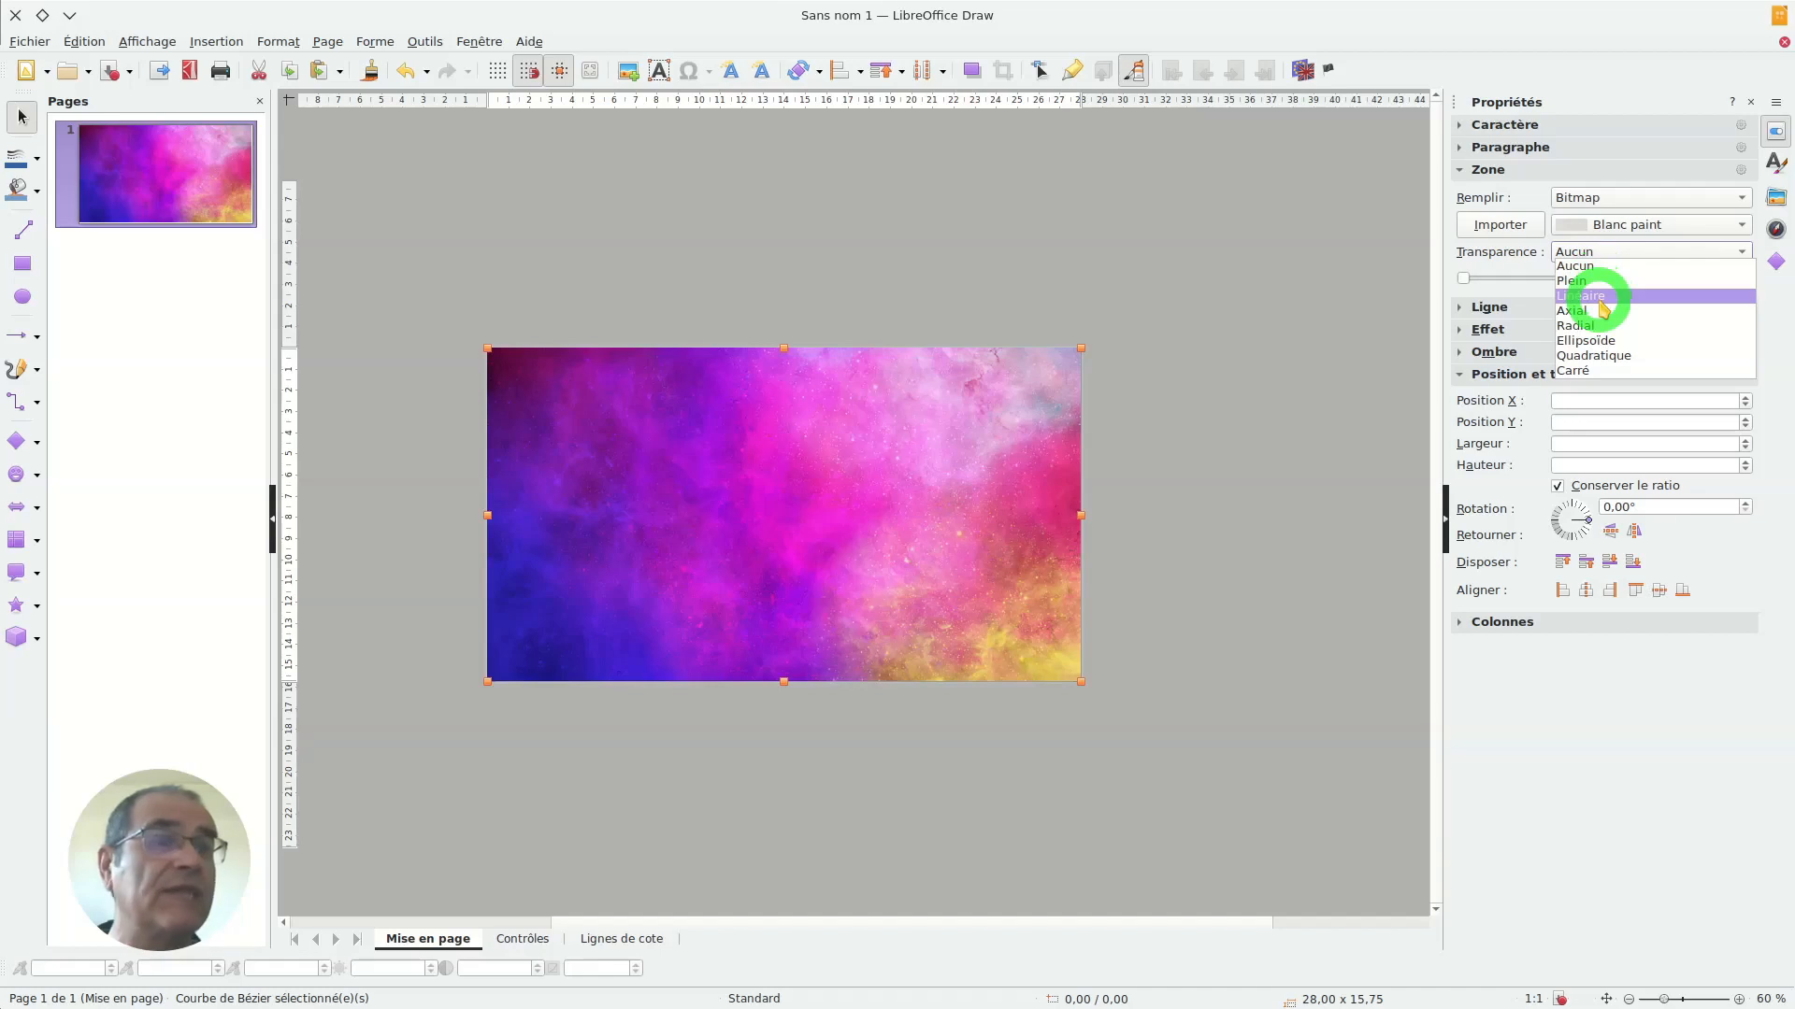
left_click(1601, 298)
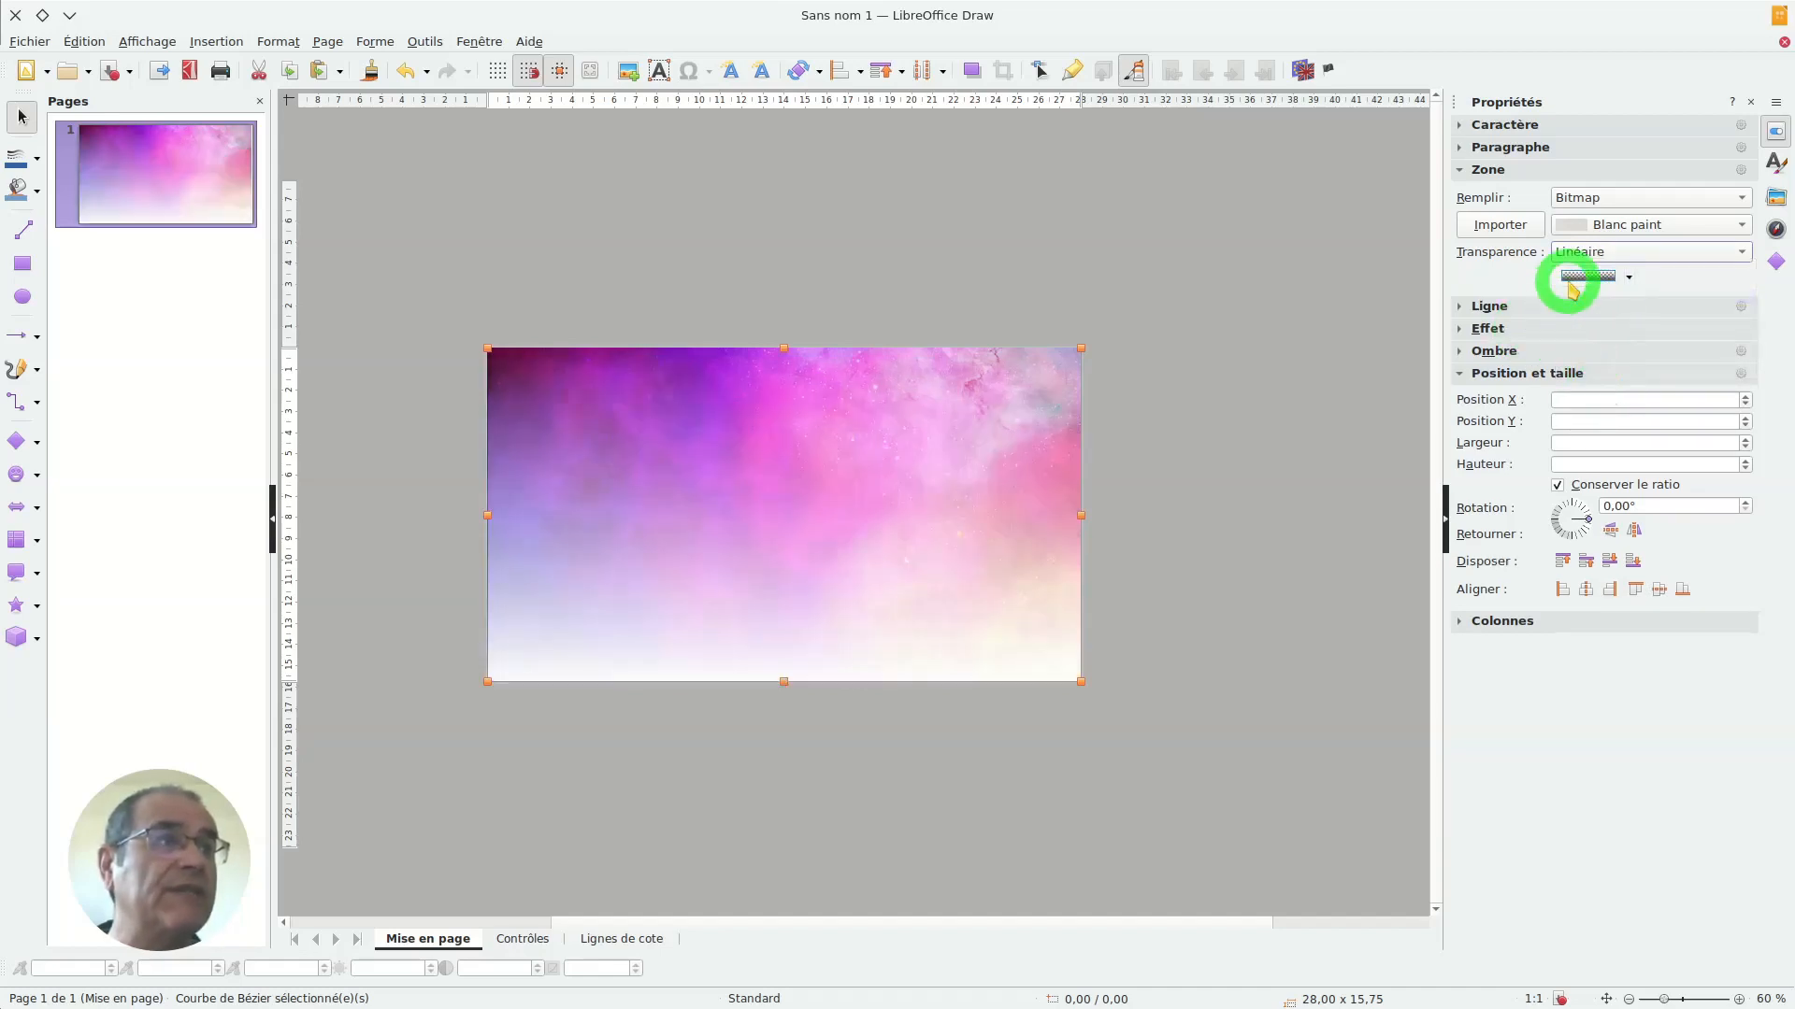
left_click(1570, 278)
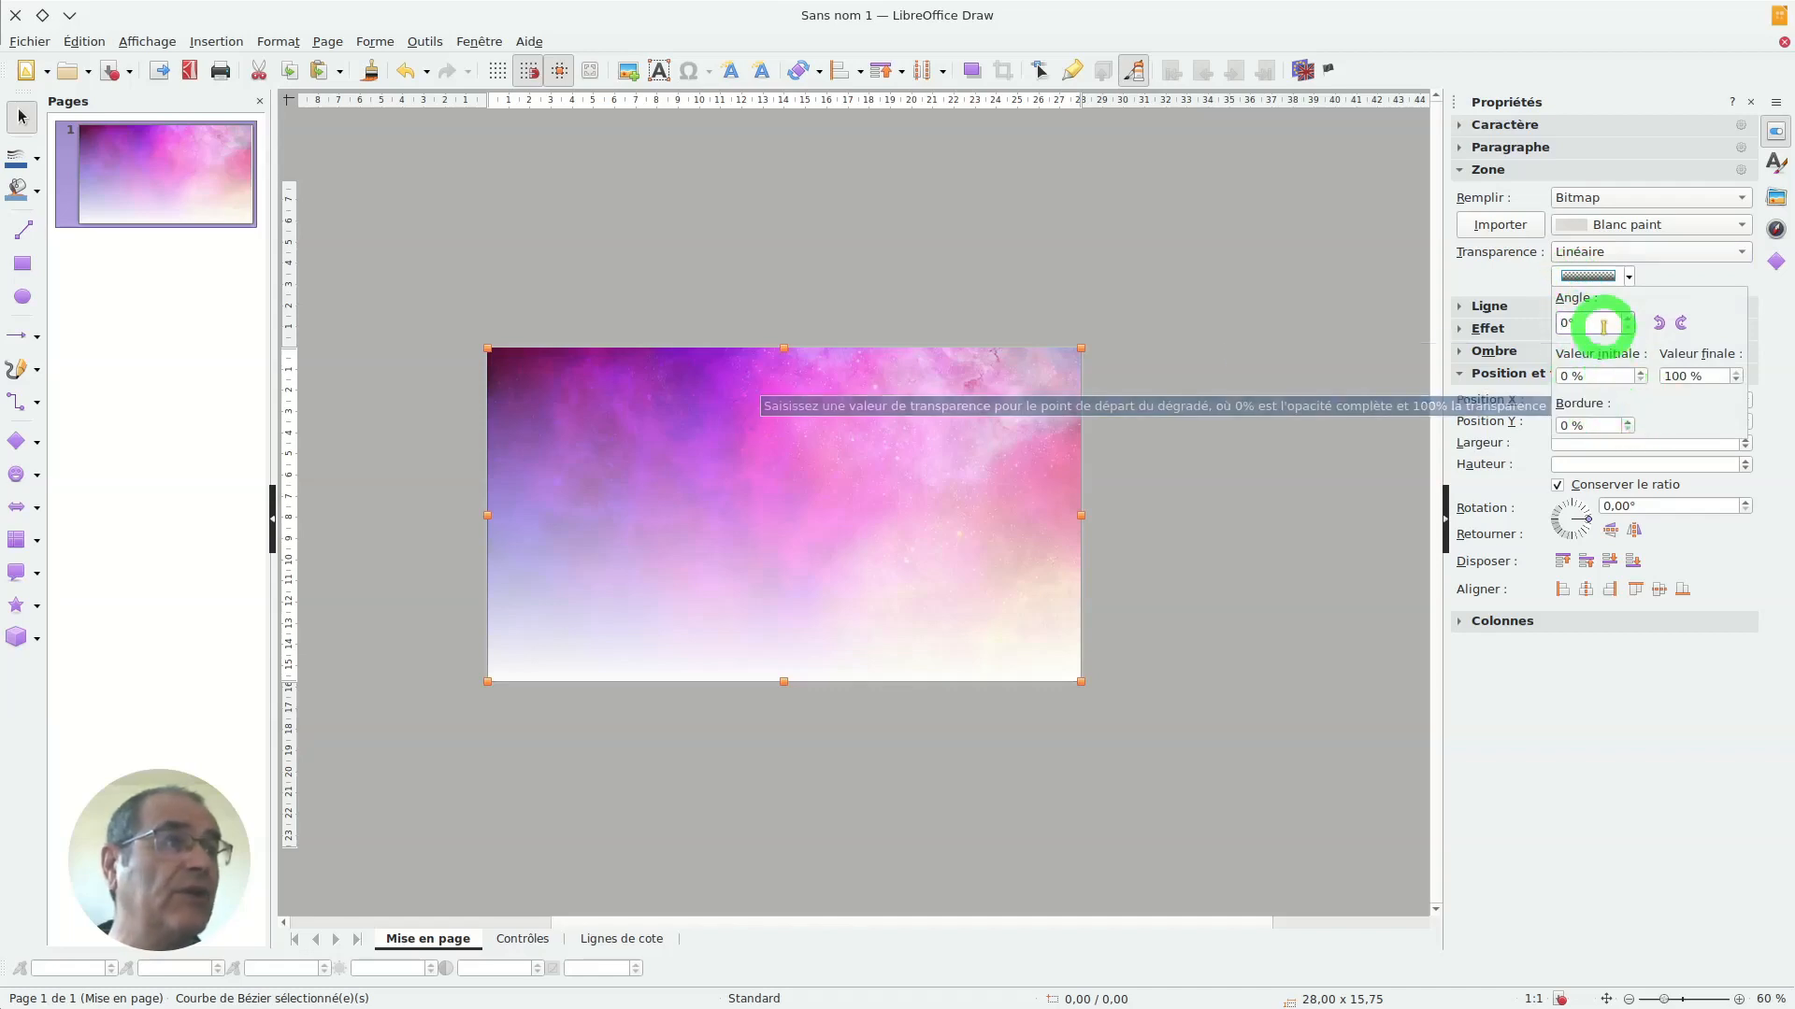
left_click_drag(1602, 324, 1539, 321)
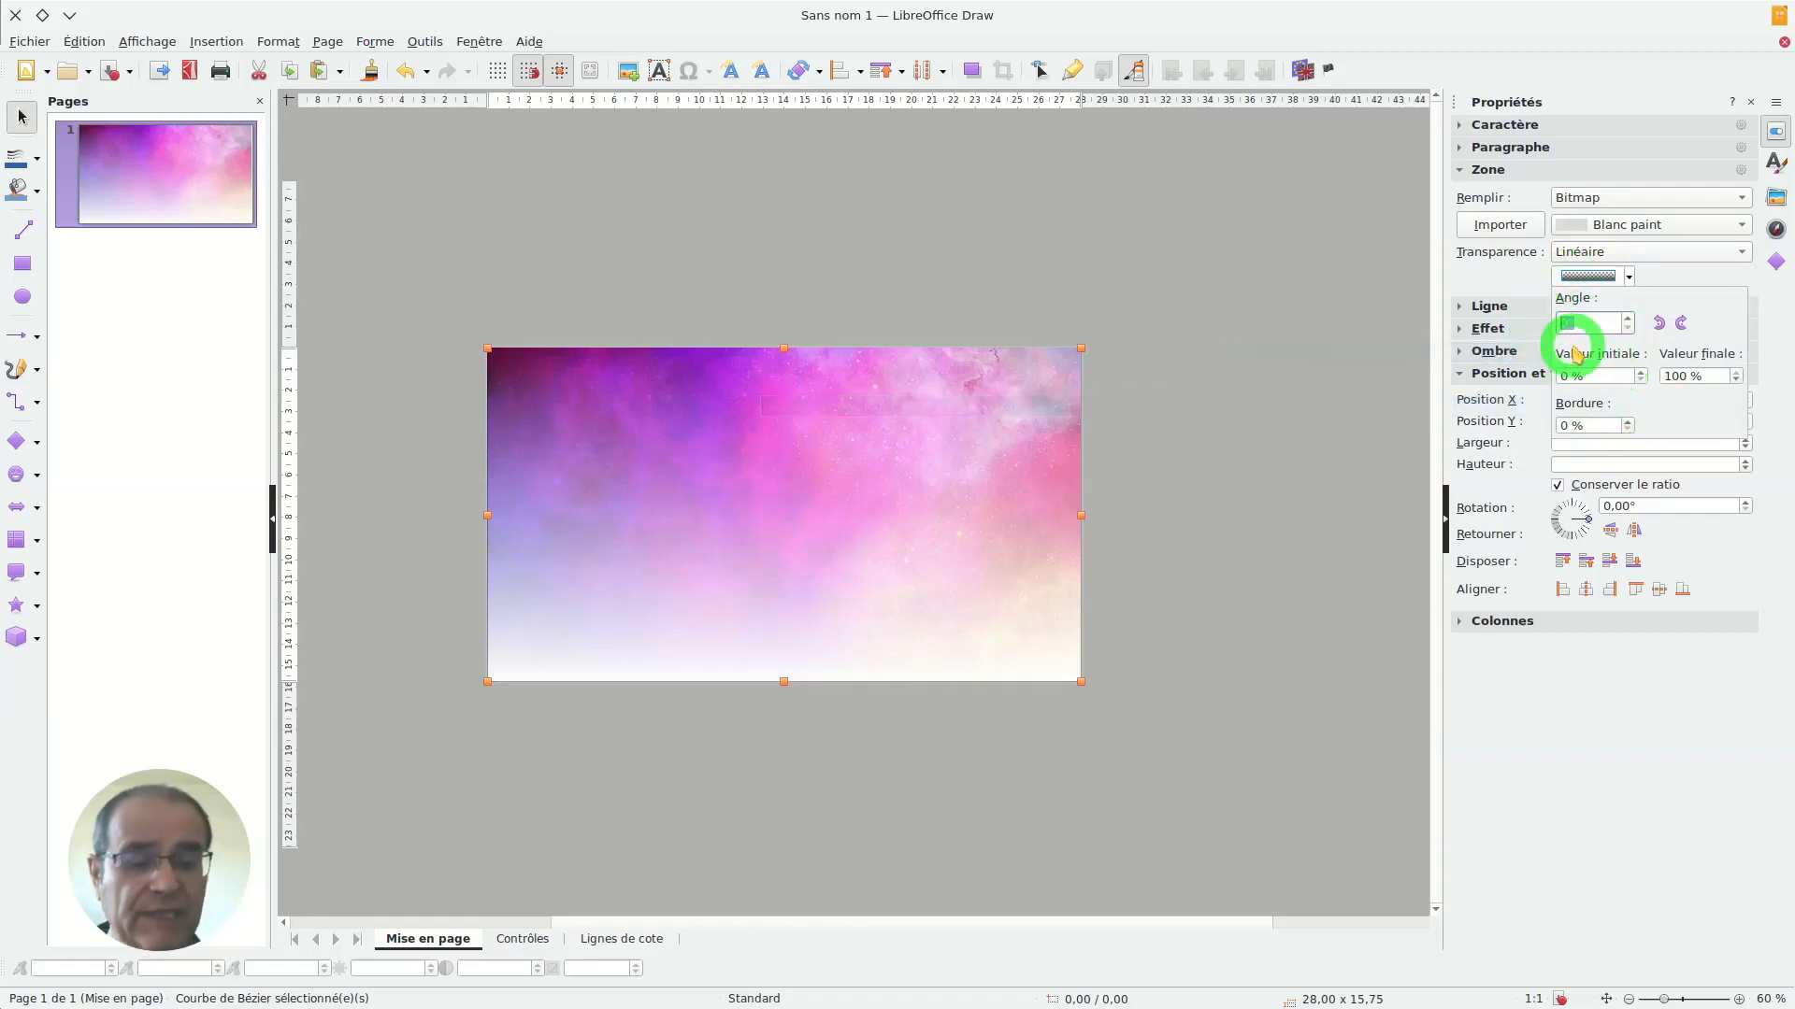
key("Return")
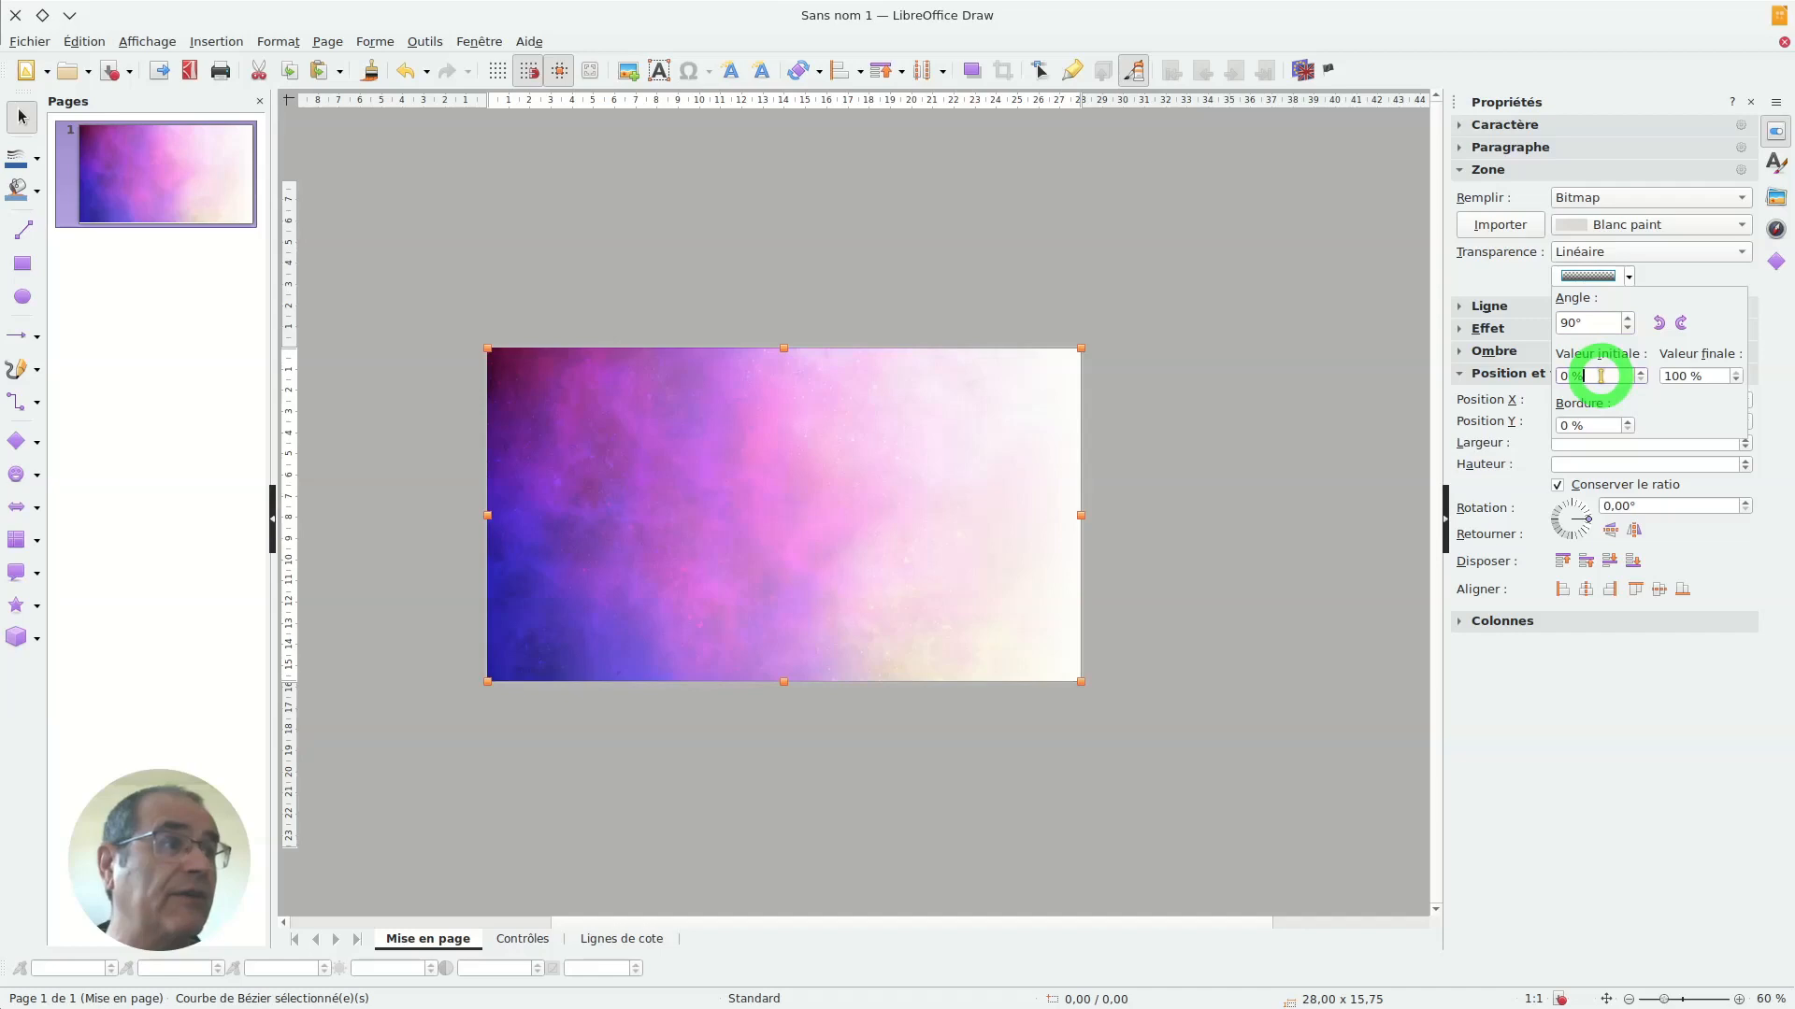
Step: Set the linear transparency gradient's start value to 20 % and its end value to 70 %
left_click_drag(1600, 376, 1524, 400)
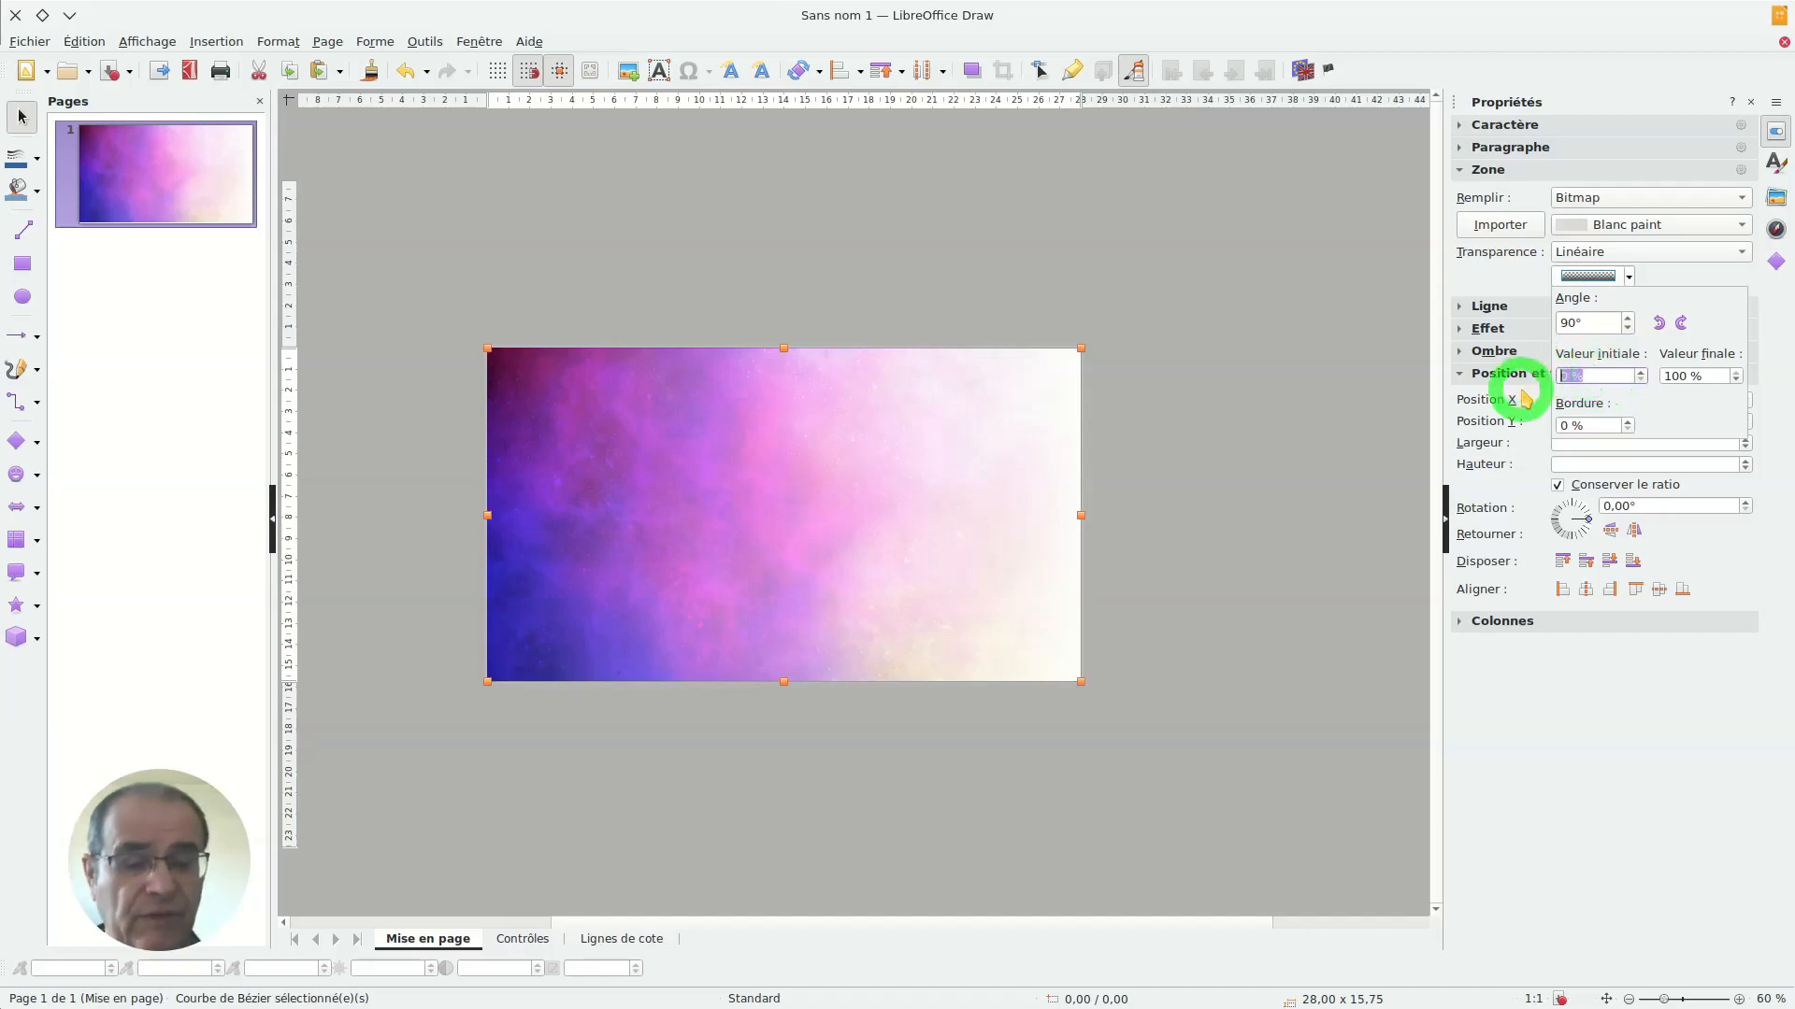
key("Return")
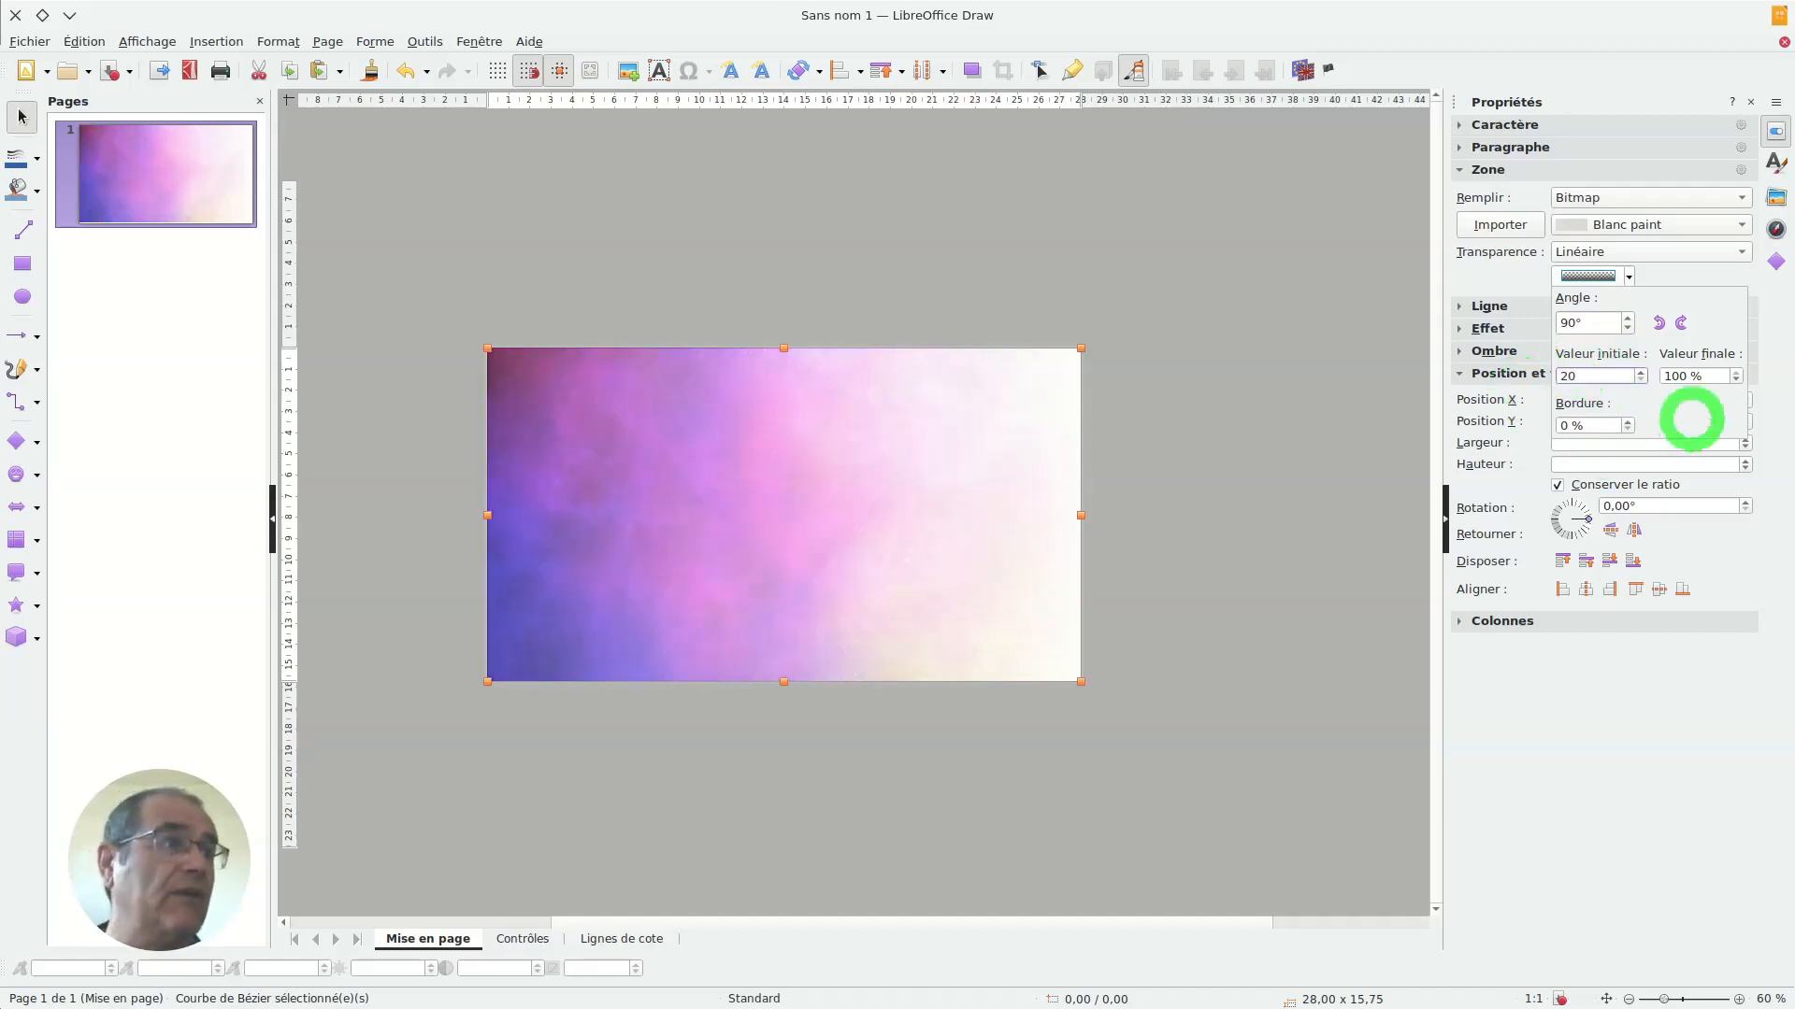
left_click_drag(1711, 390, 1656, 380)
type("70")
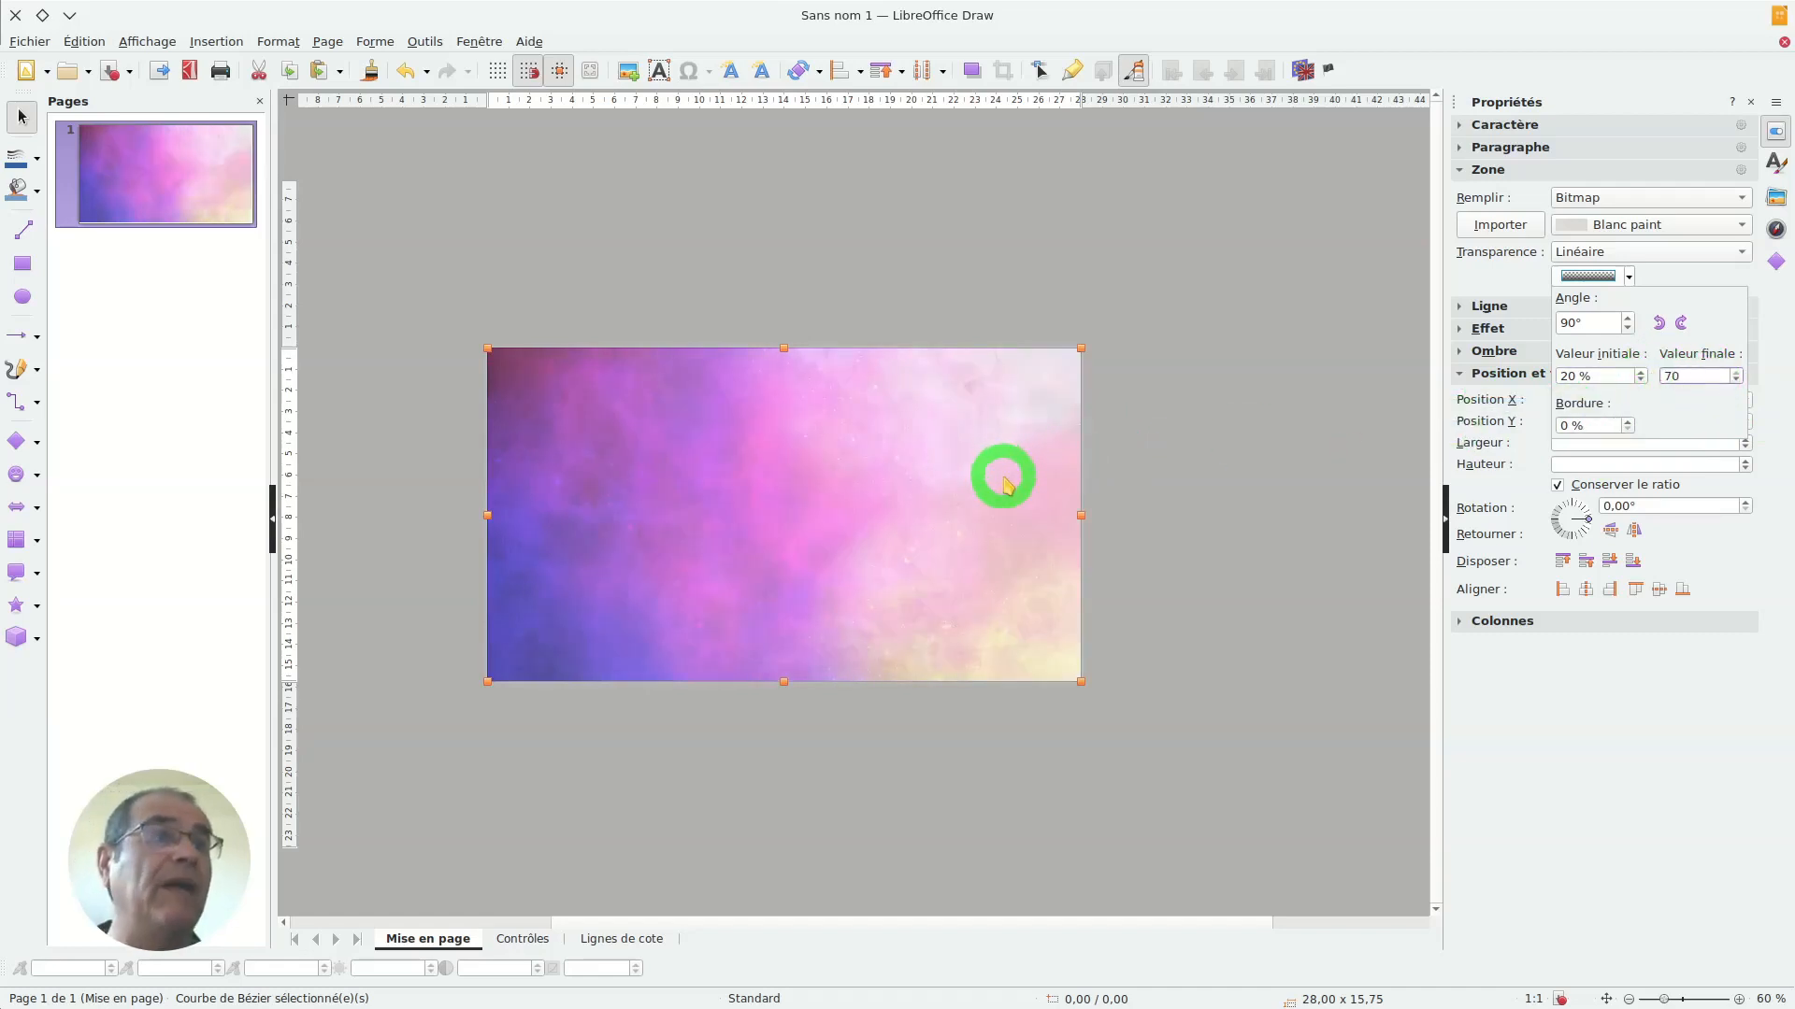
left_click(1580, 281)
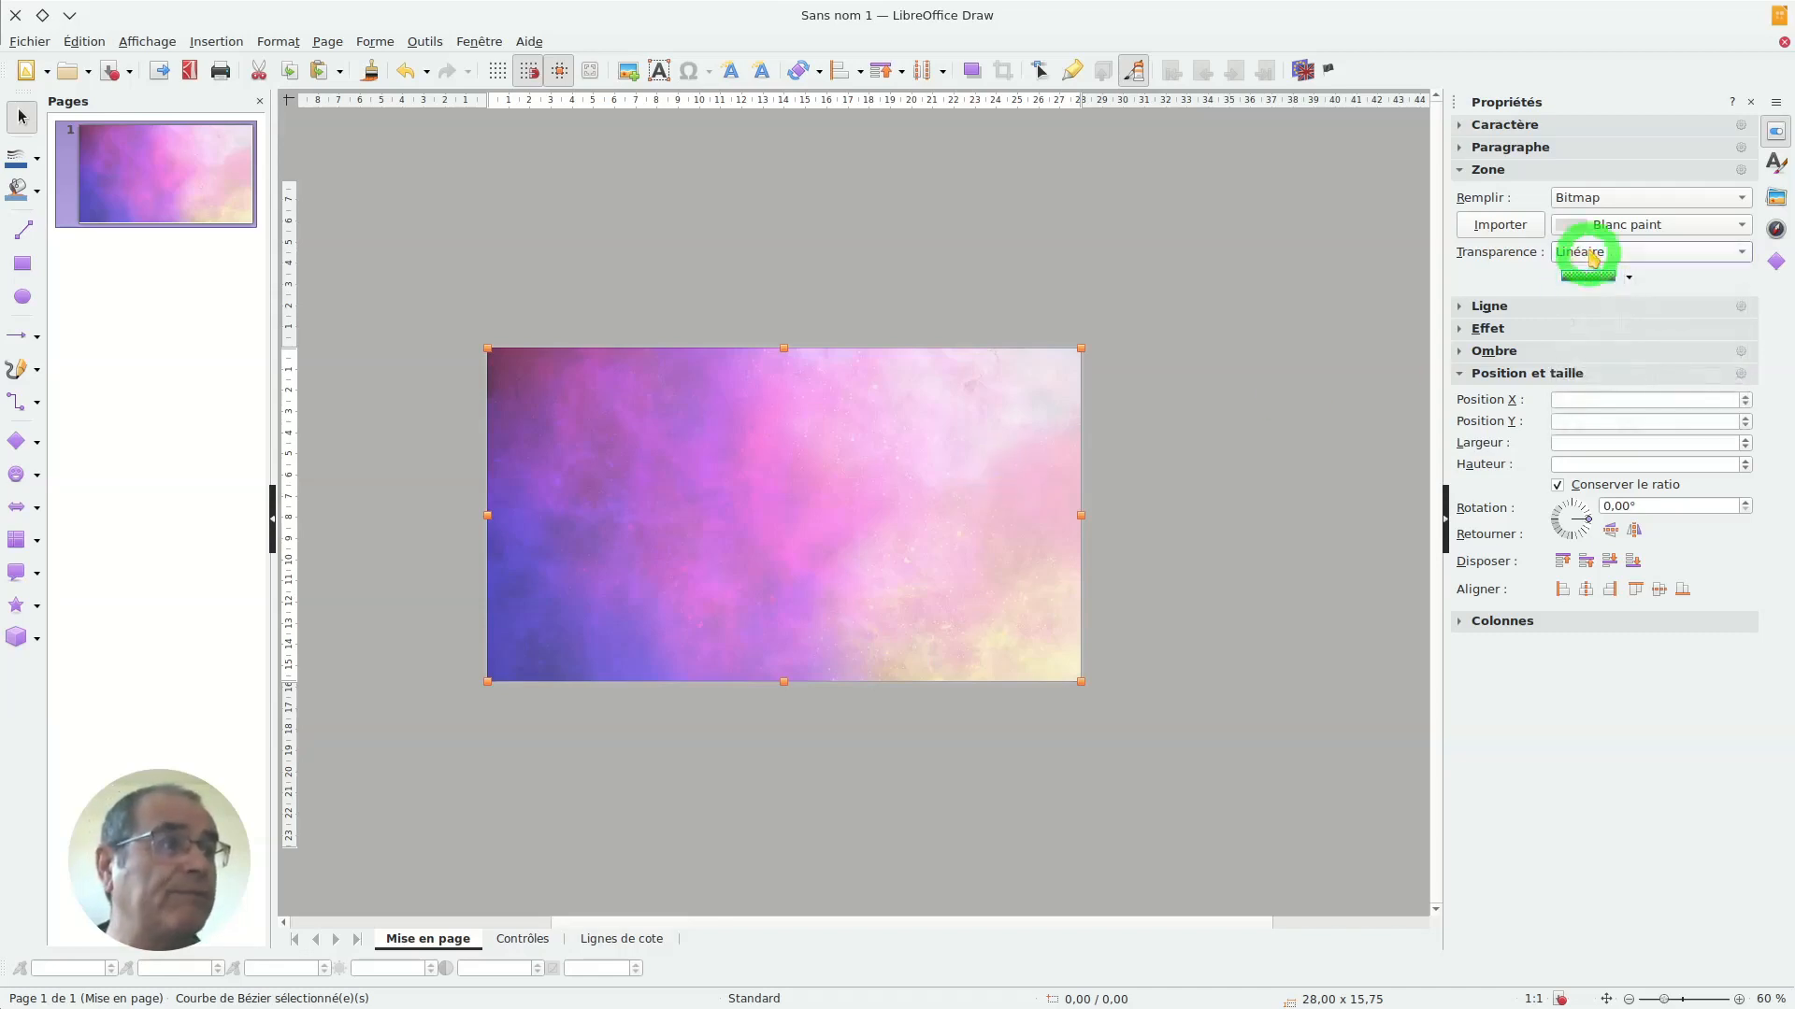
Step: Try the Axial, Radial and Ellipsoïde transparency gradient types on the bitmap-filled shape
left_click(1589, 252)
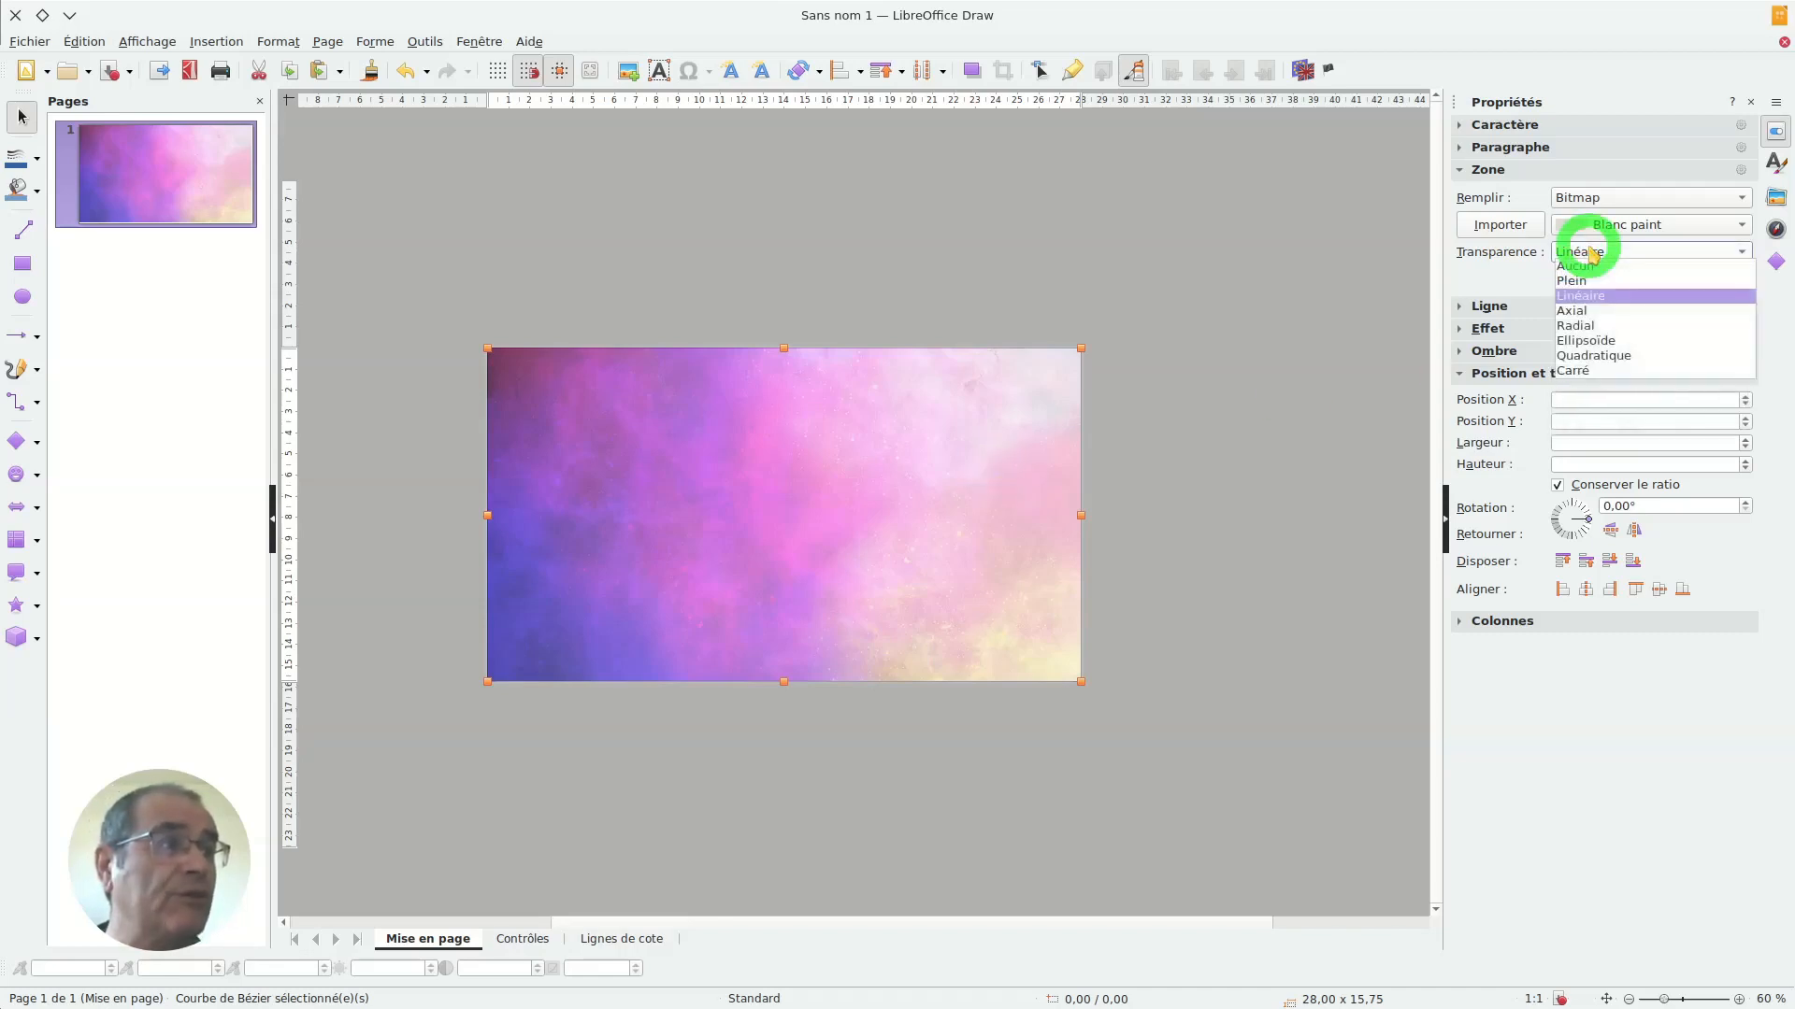
left_click(1580, 310)
left_click(1577, 251)
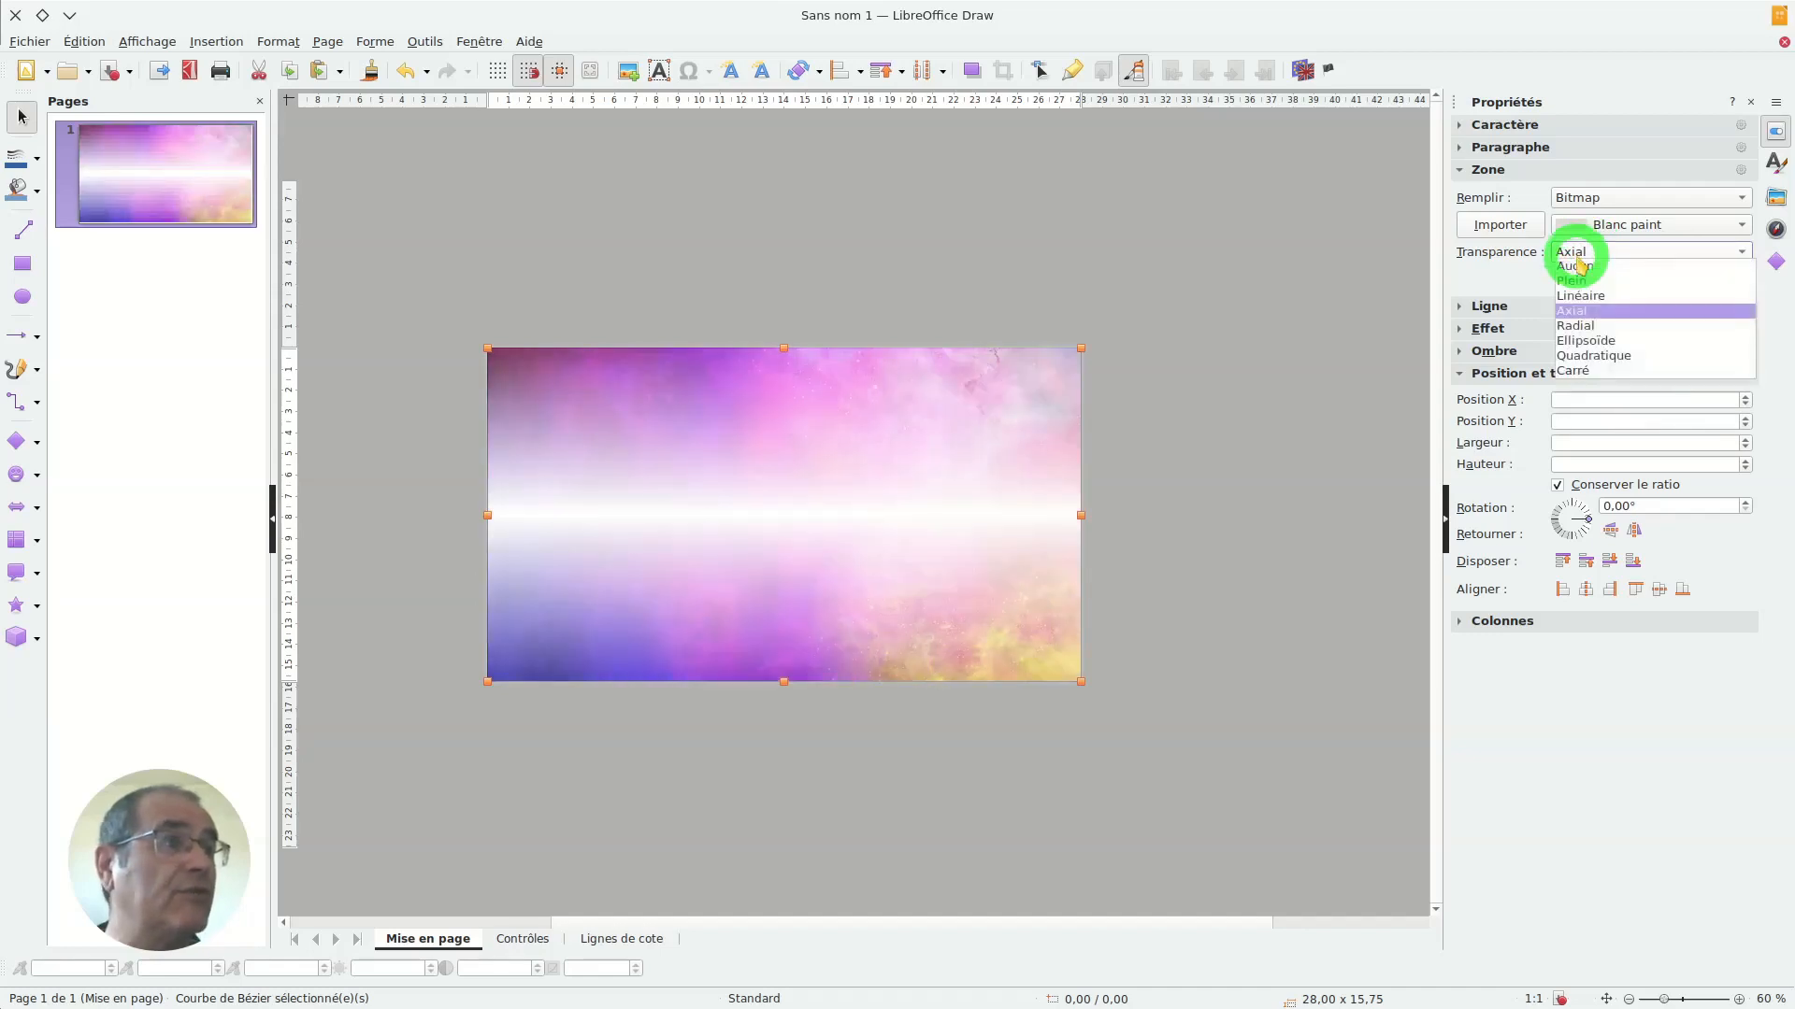
left_click(1578, 325)
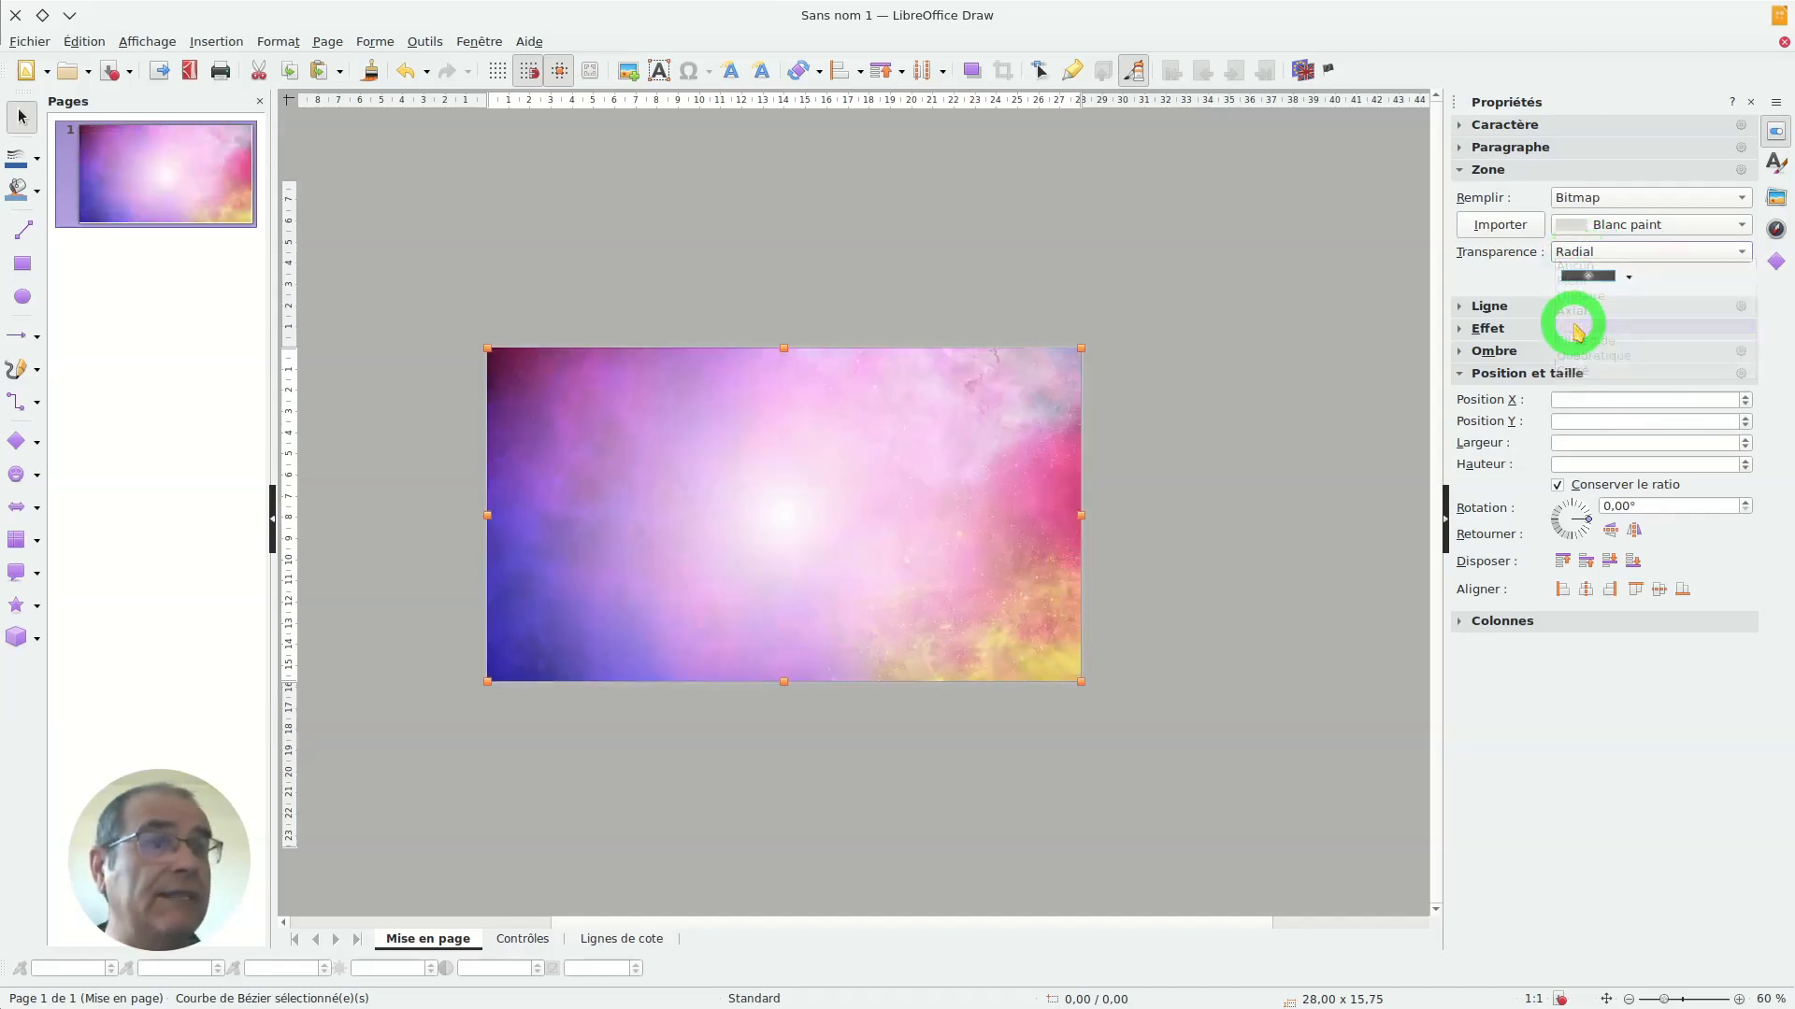
left_click(1576, 252)
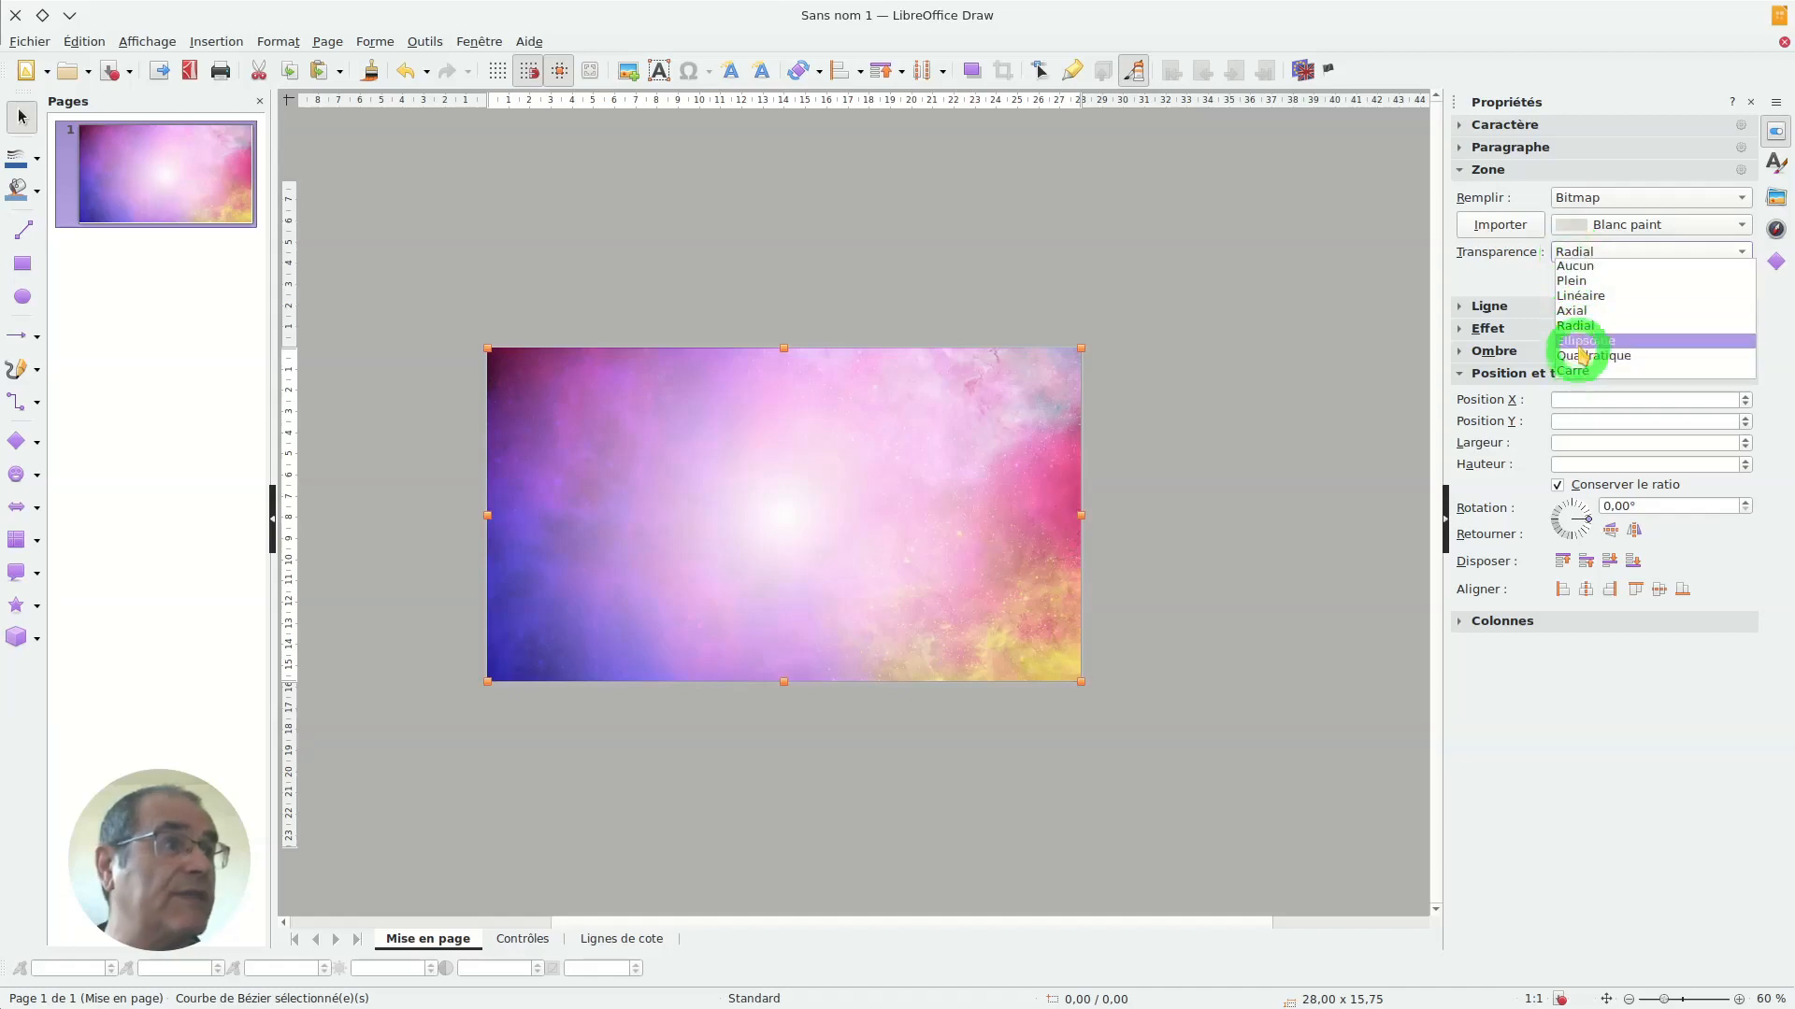
left_click(1582, 351)
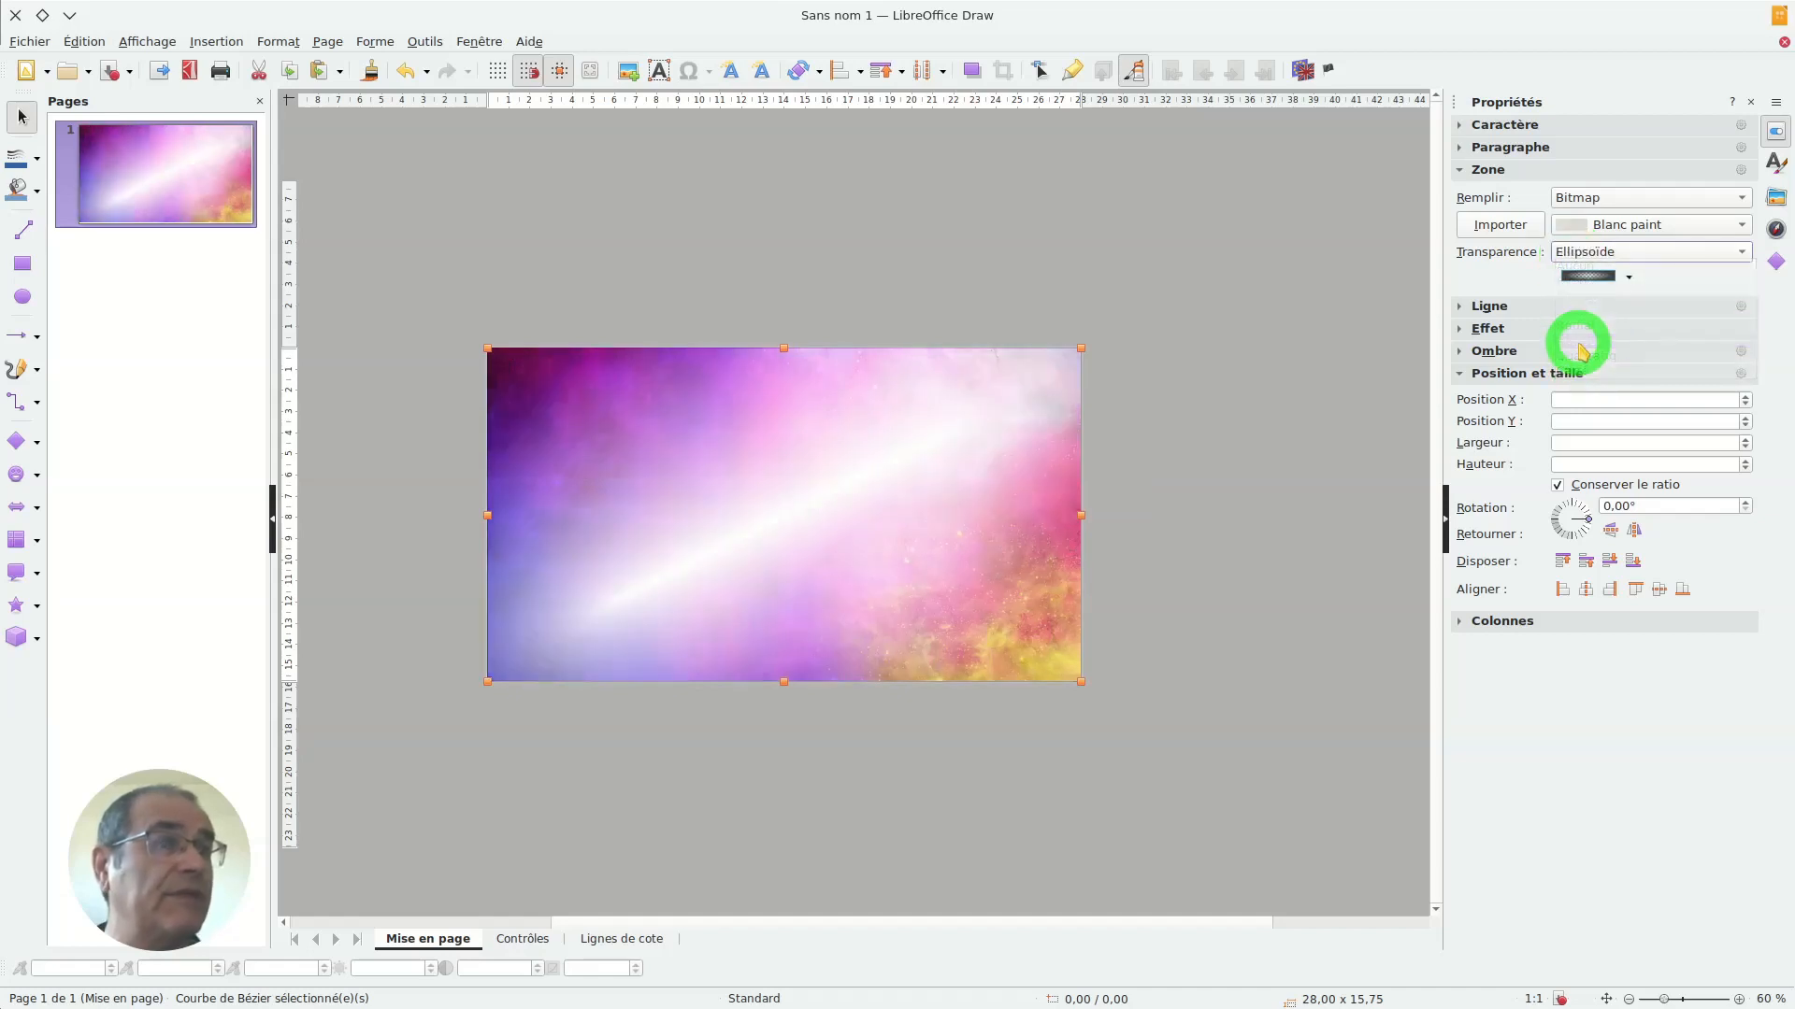
Step: Try the Quadratique and Carré transparency types on the shape, and set its transparency back to Linéaire
left_click(1604, 256)
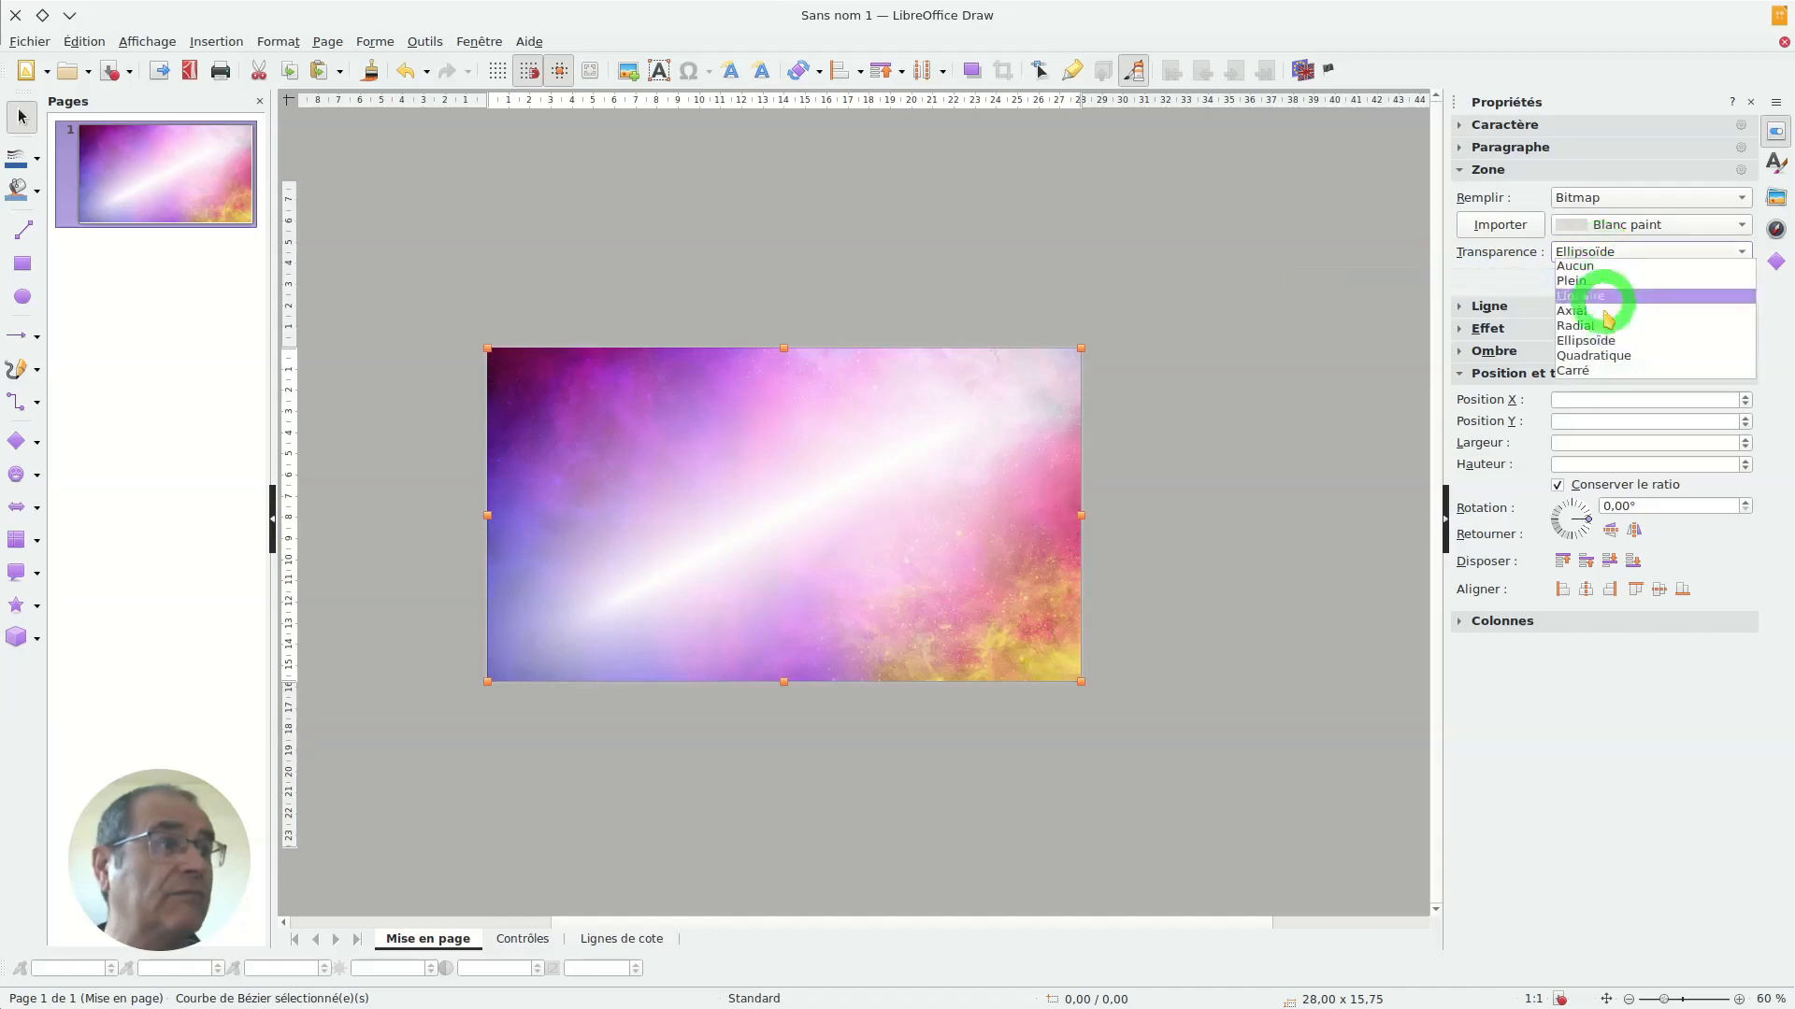
left_click(1605, 356)
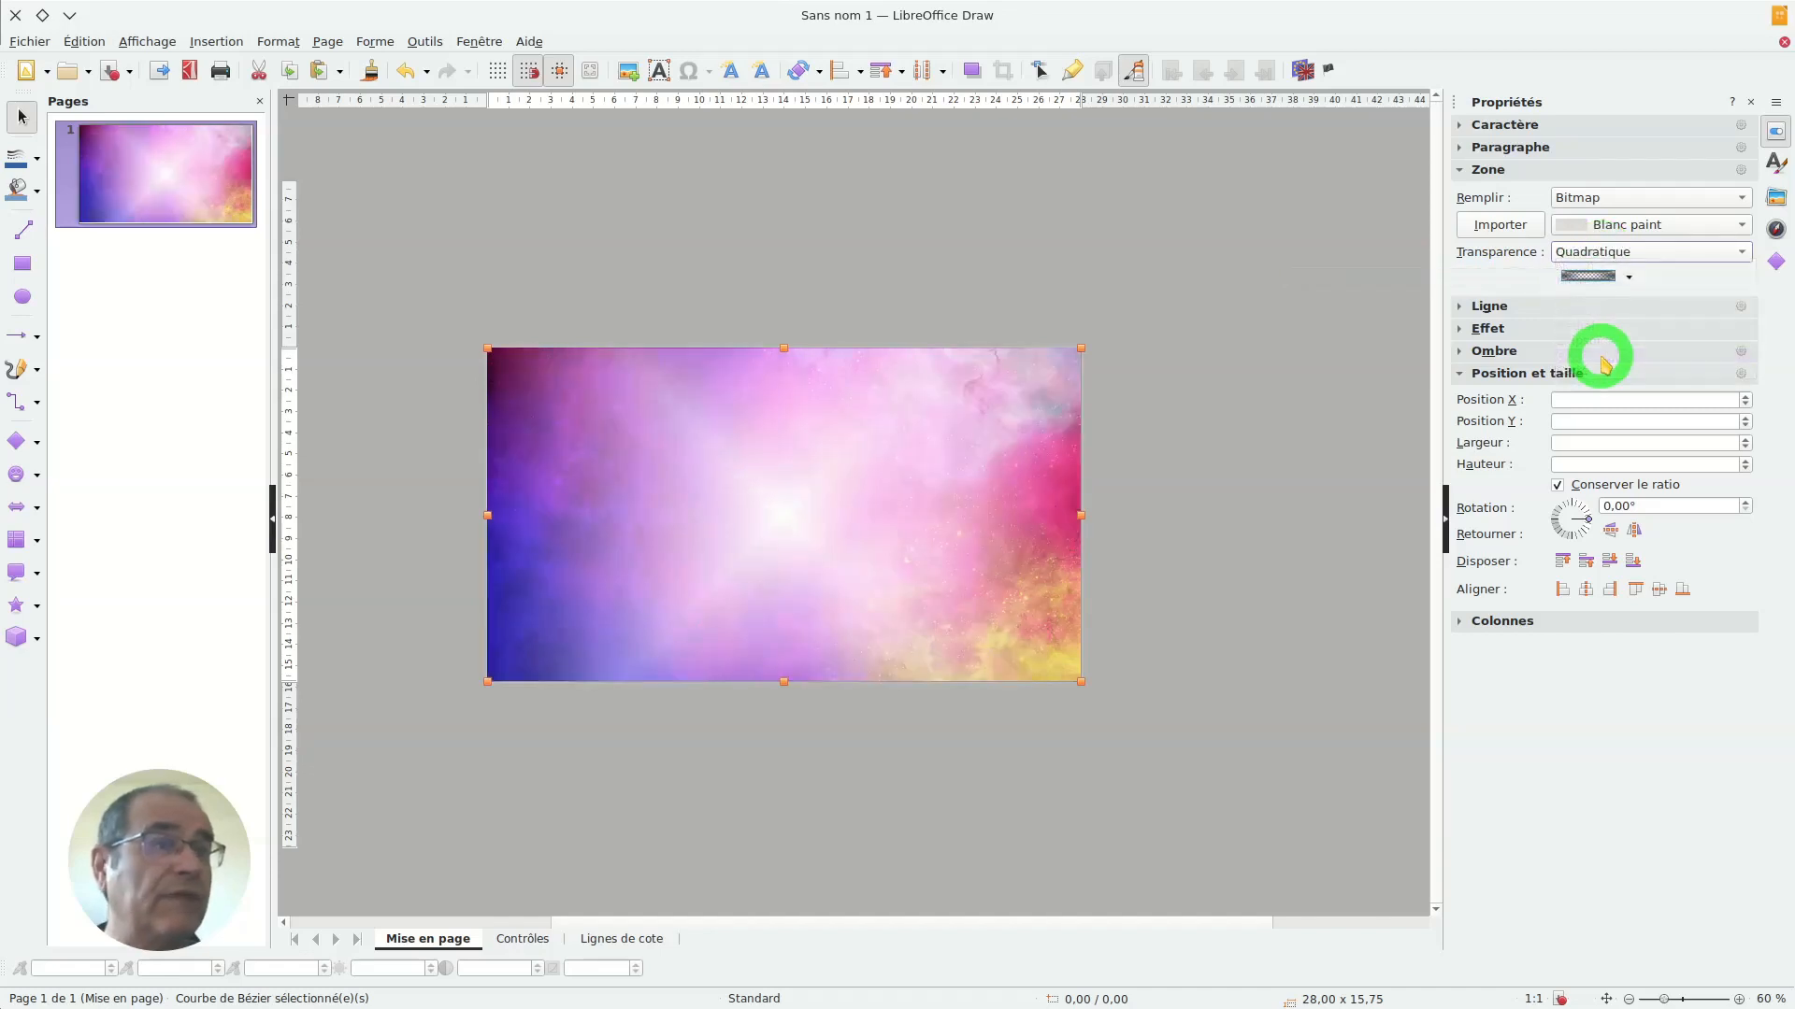
left_click(1586, 253)
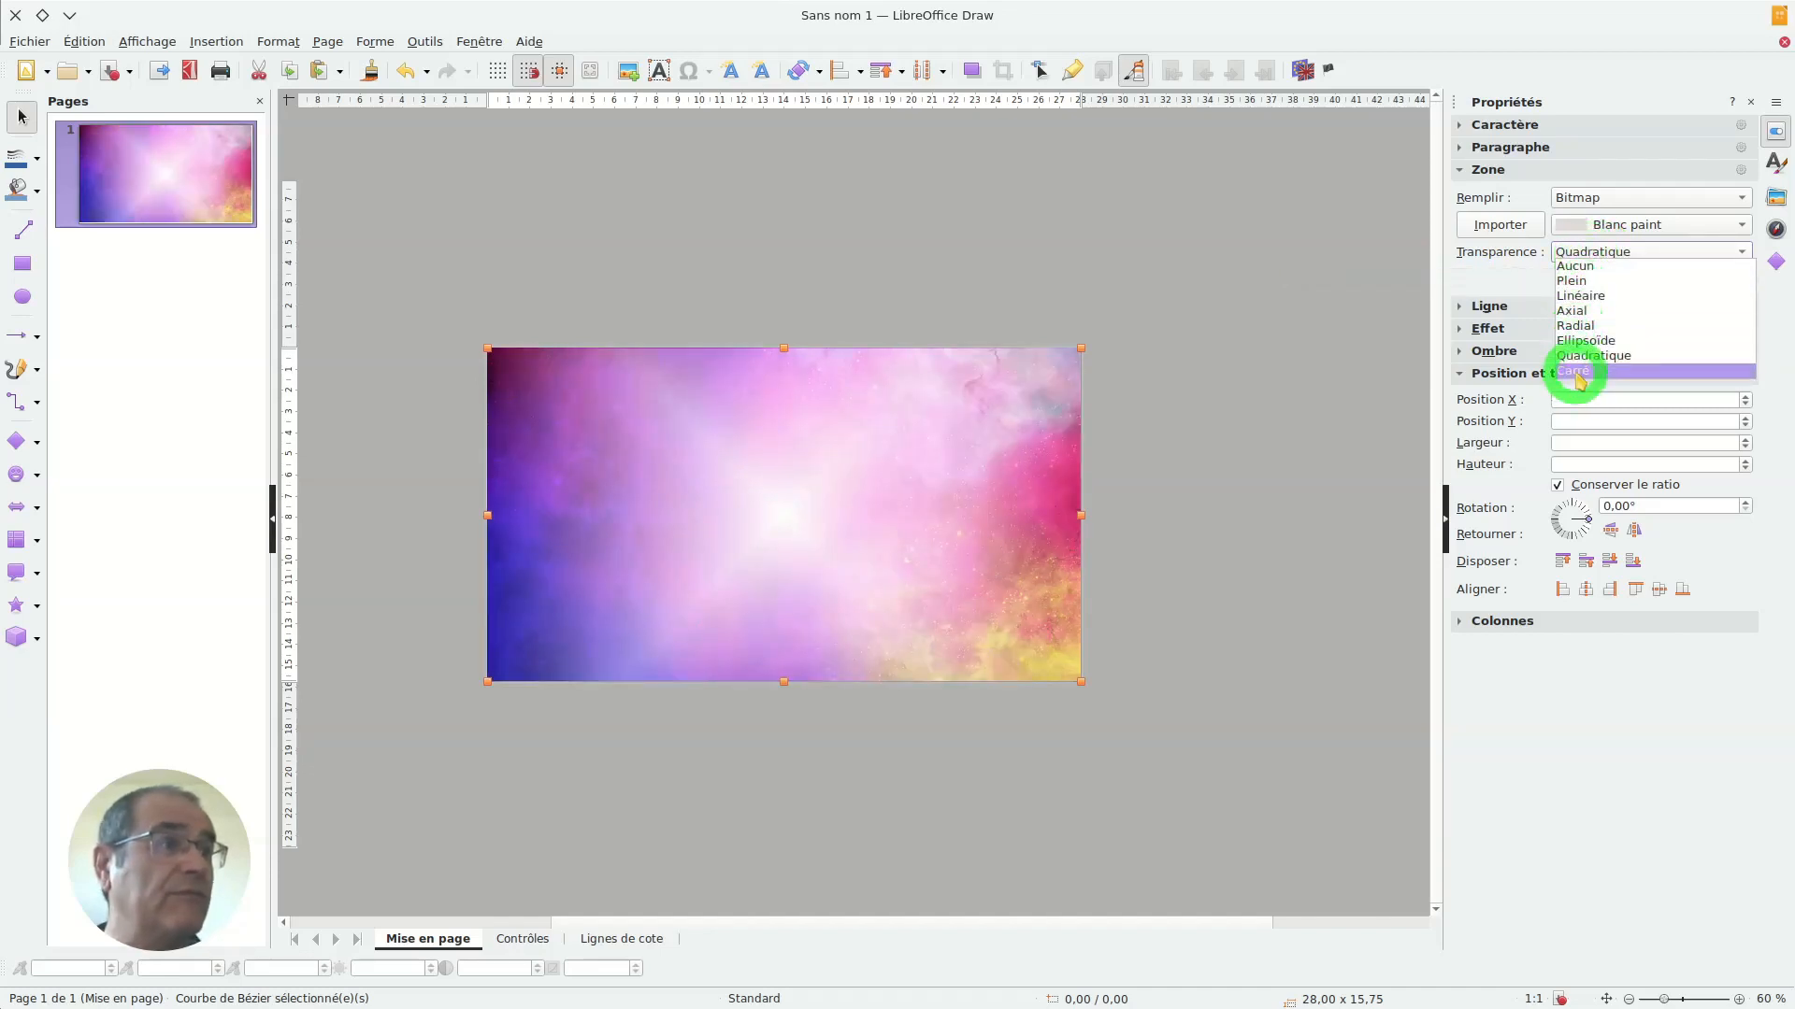
left_click(1580, 372)
left_click(1586, 252)
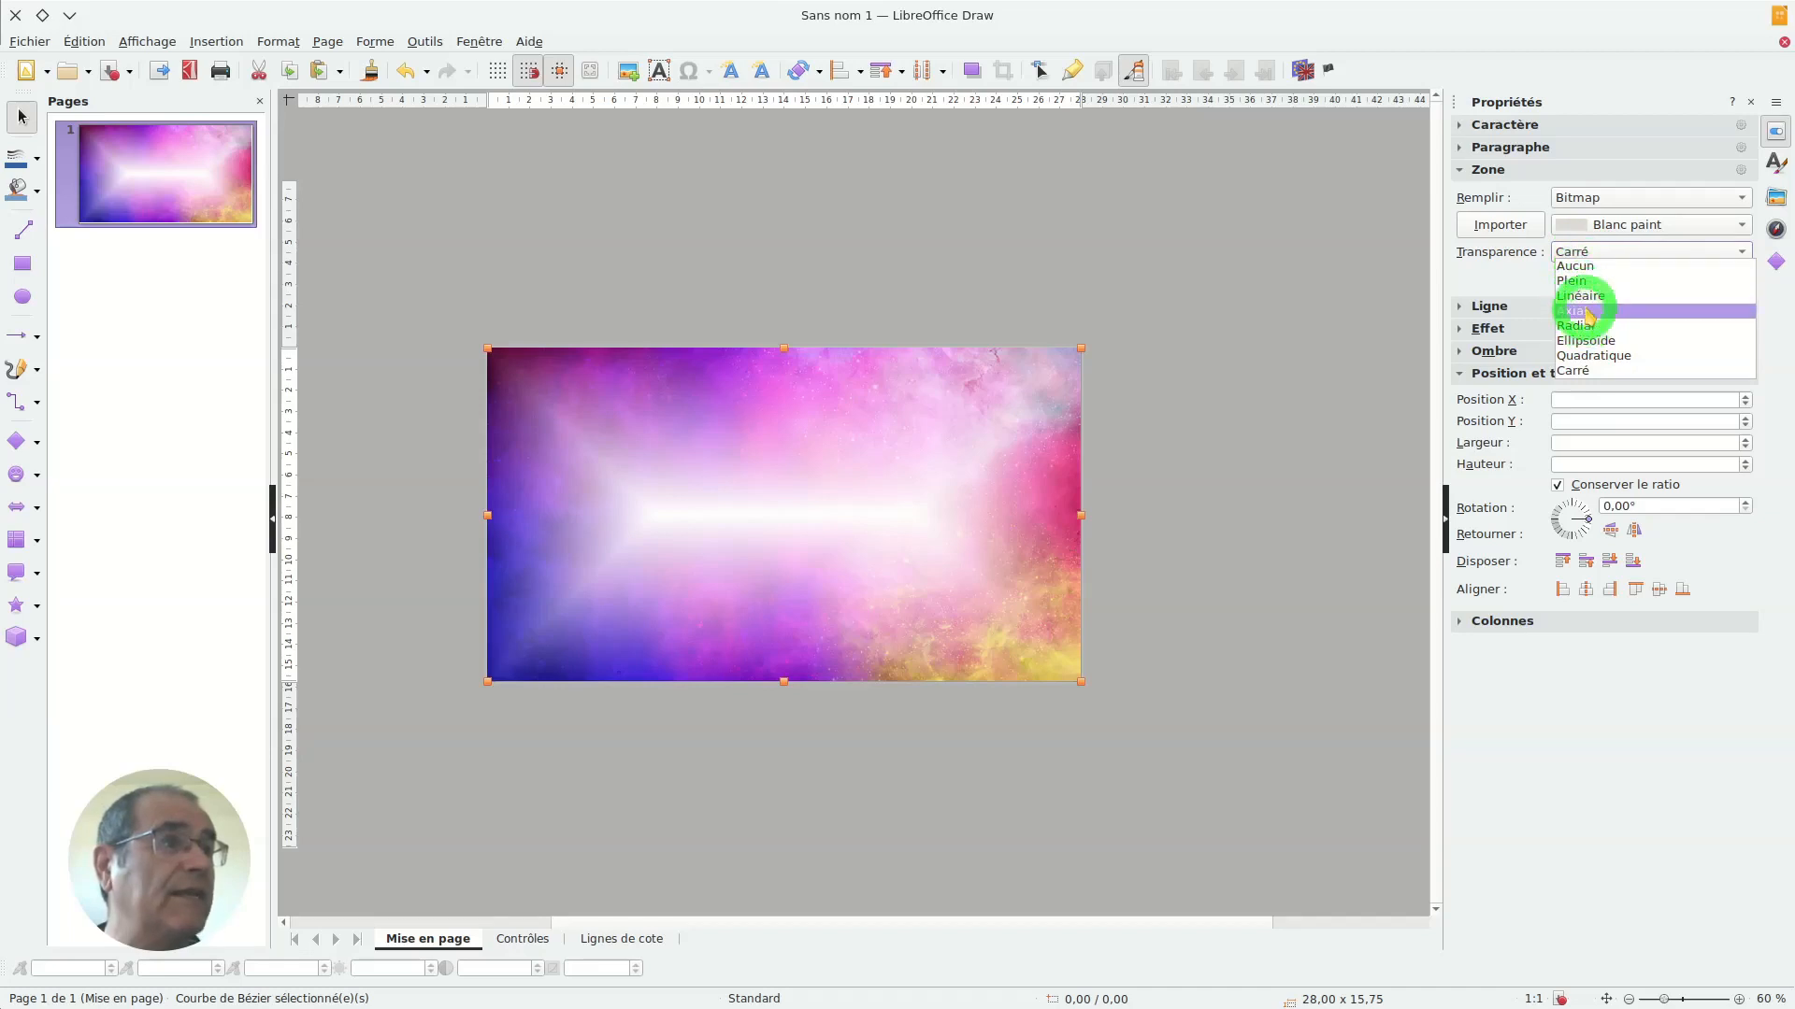
left_click(1583, 296)
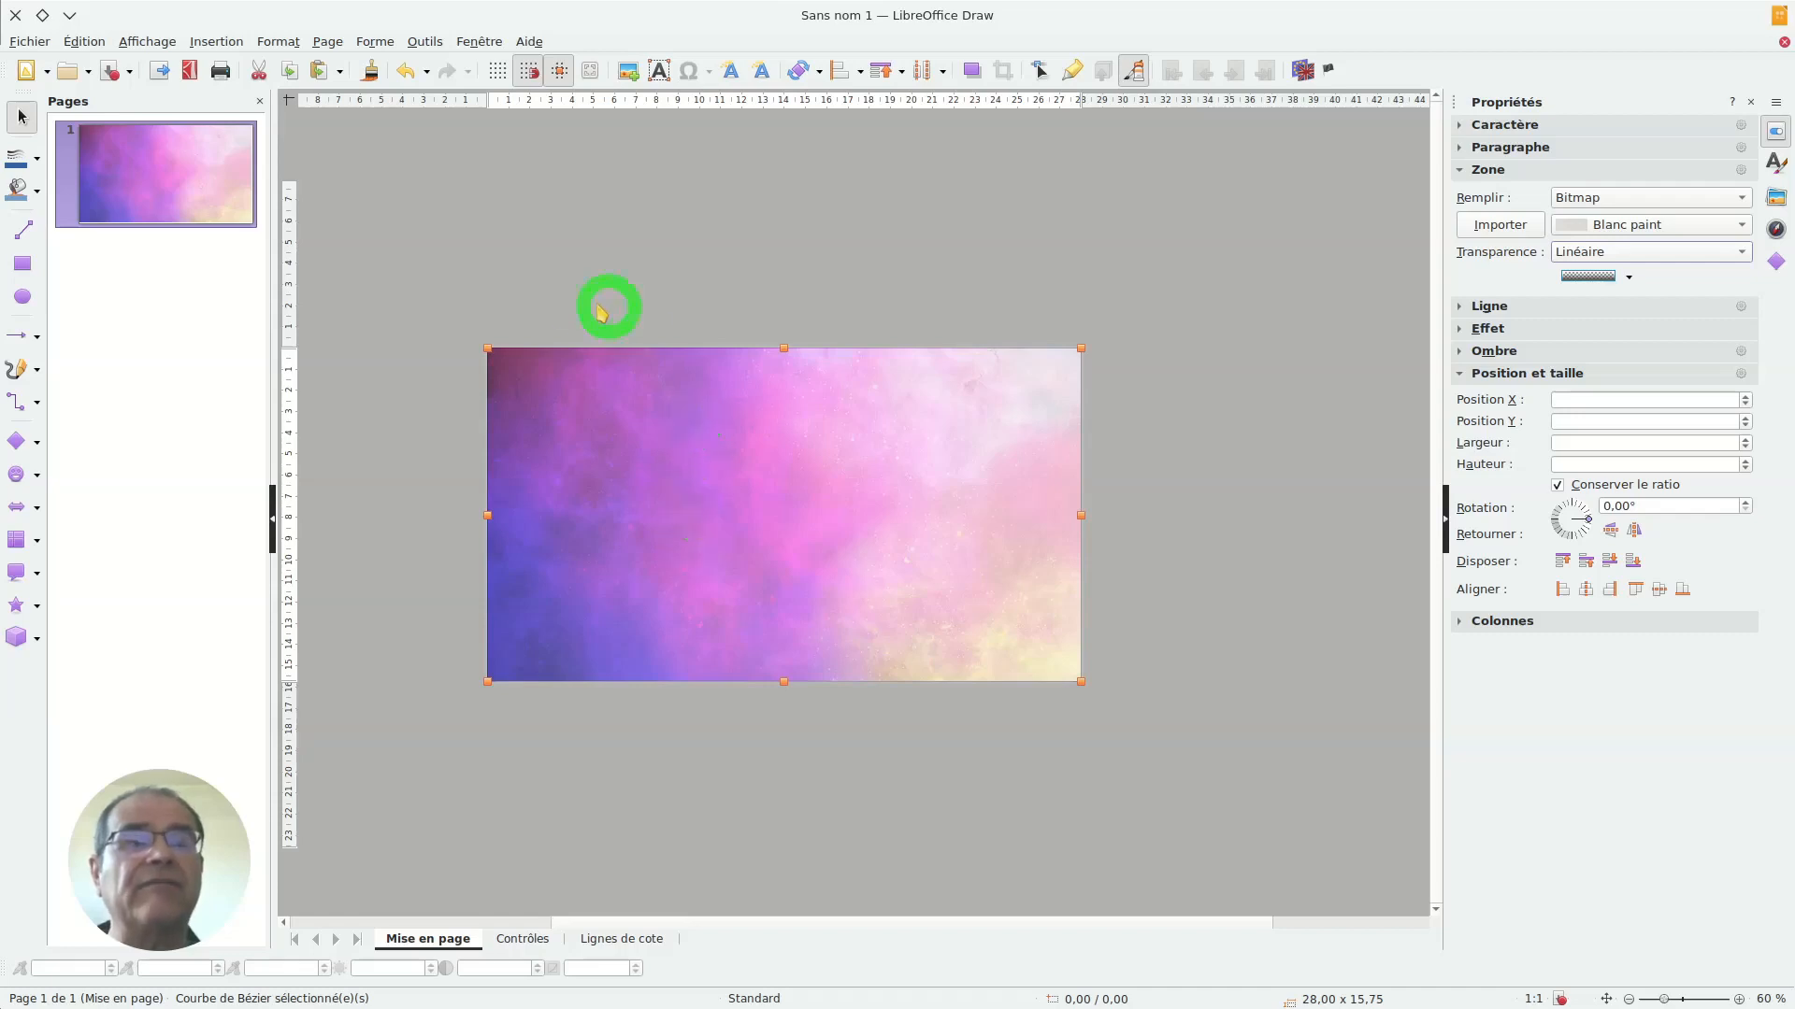
Step: Draw two smiley shapes, one about 8.5 × 7.75 cm placed off the page's upper-left corner and one about 7.75 × 8.25 cm over the image
left_click(567, 318)
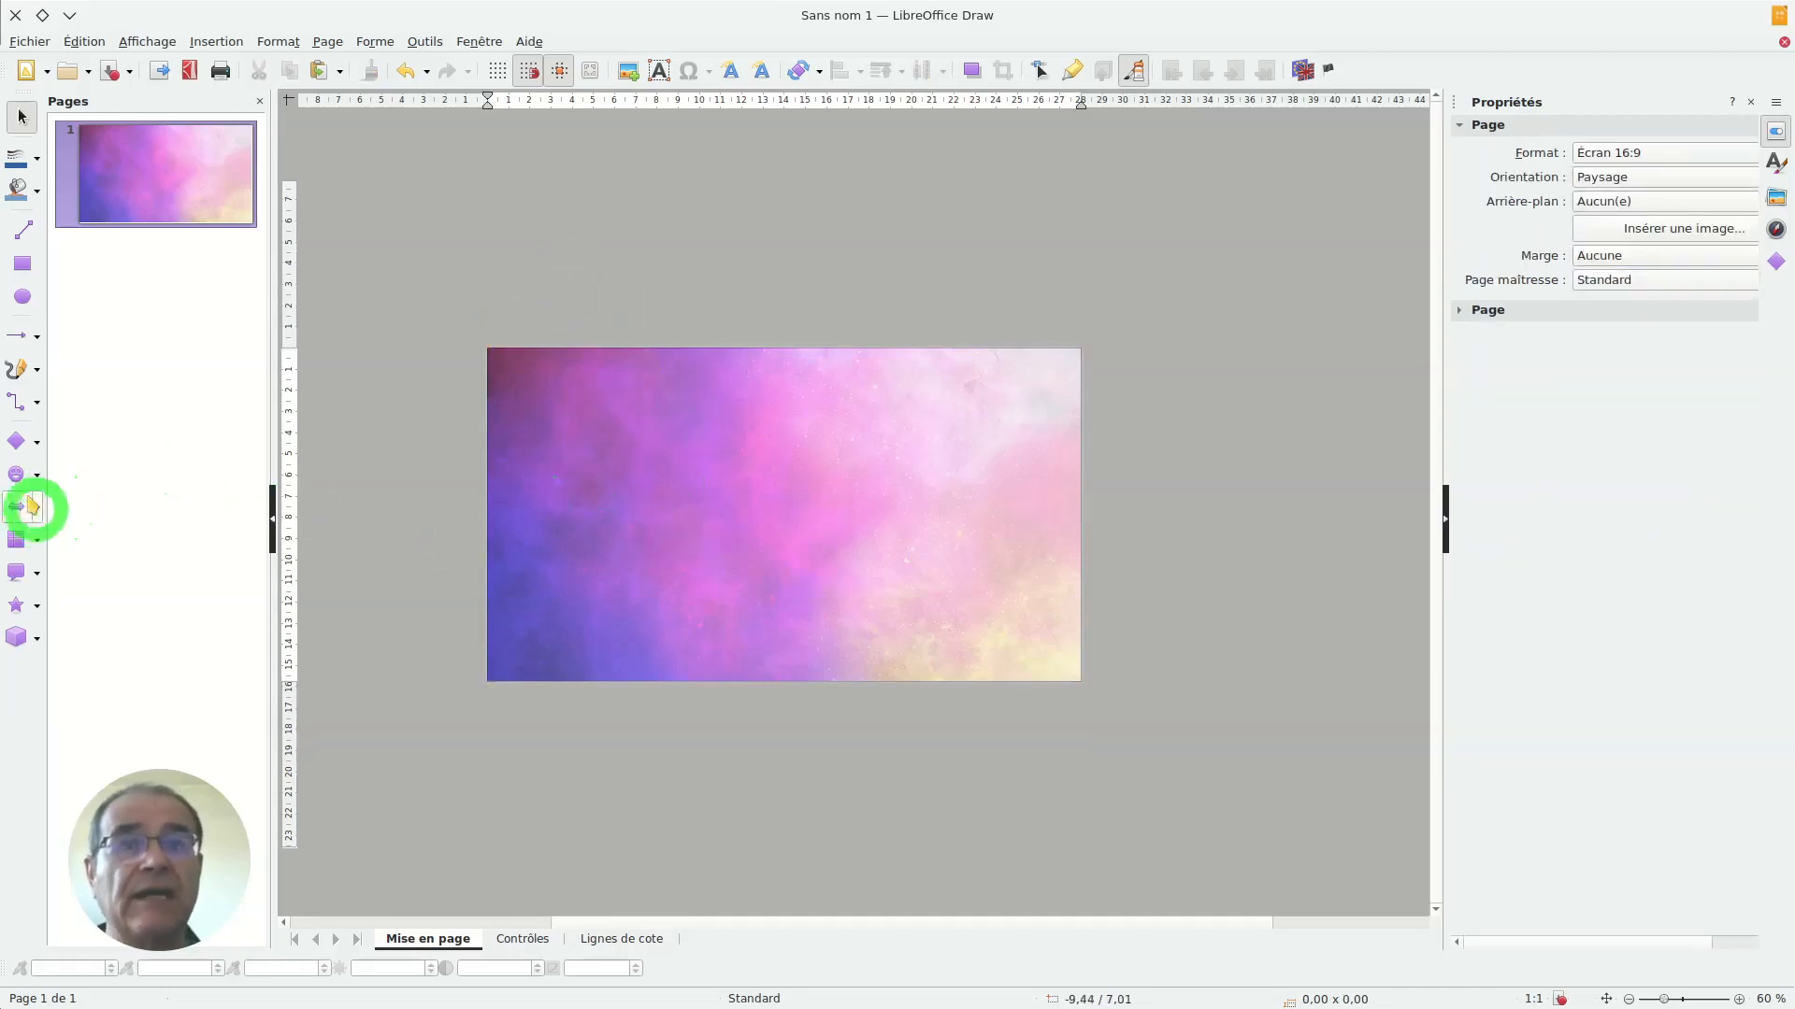
left_click(16, 474)
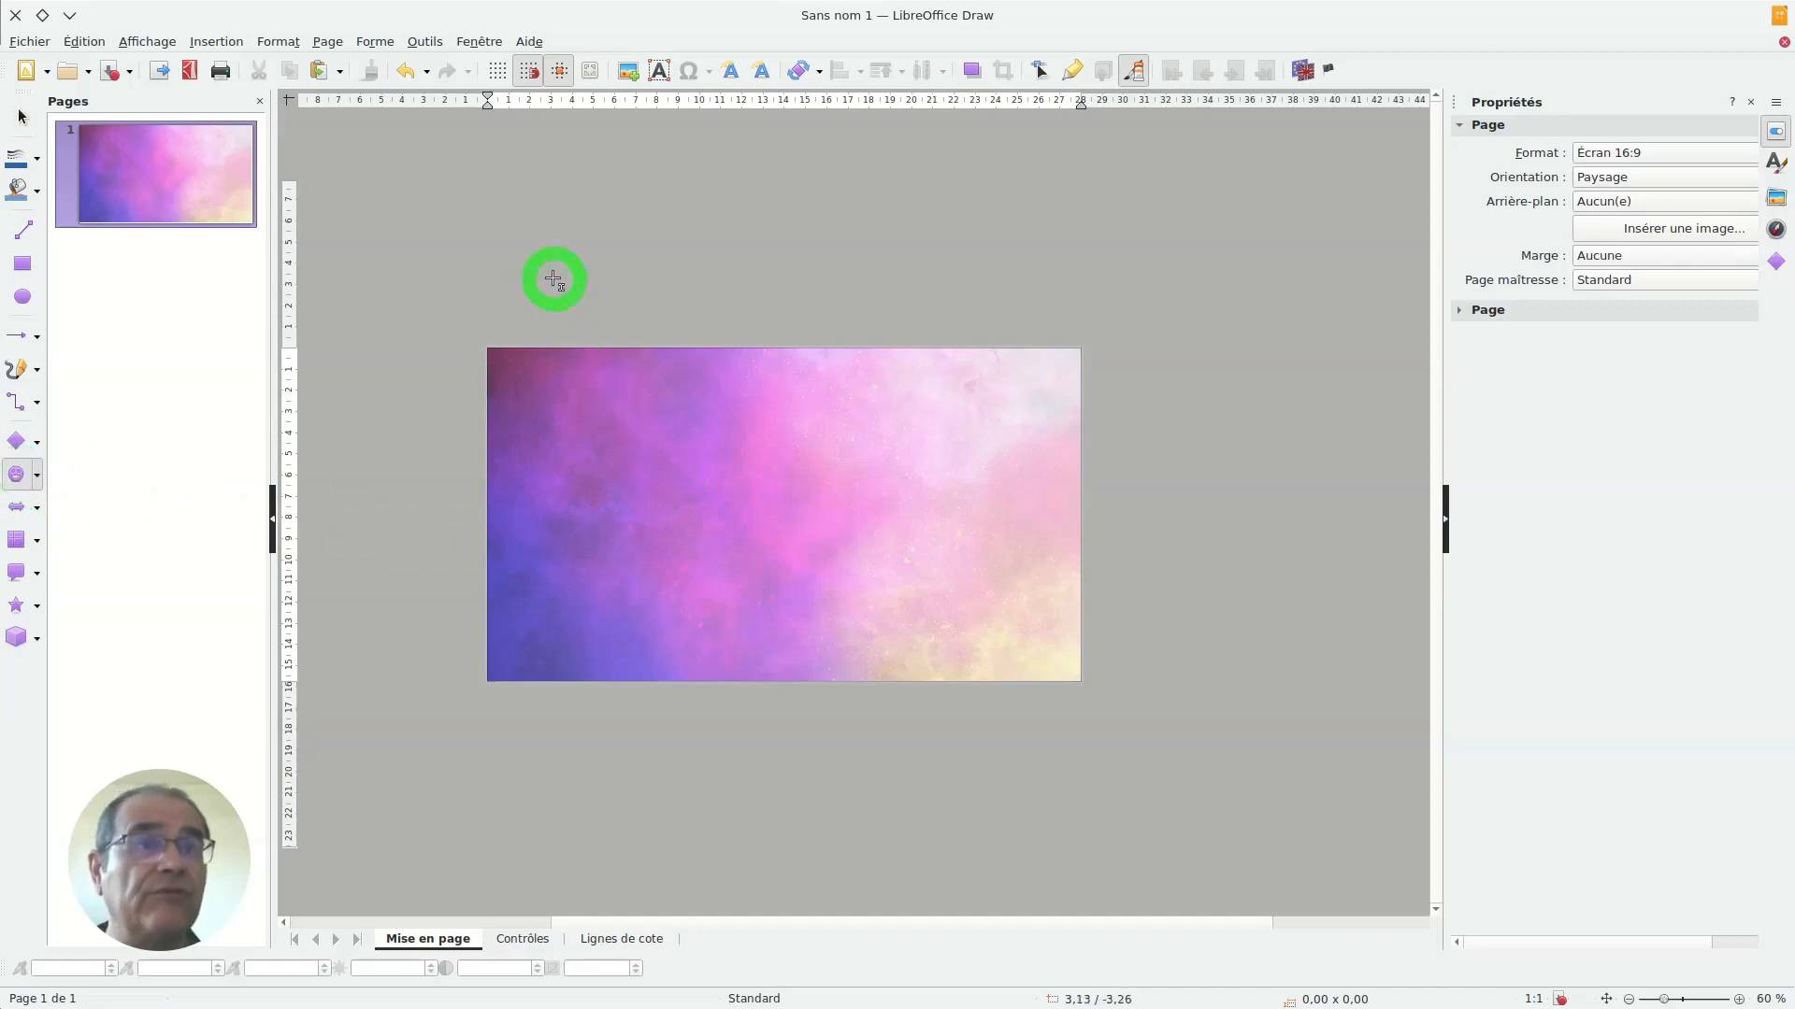
mouse_move(553, 277)
left_mouse_down()
mouse_move(680, 439)
mouse_move(731, 443)
left_mouse_up()
left_click_drag(641, 360, 445, 263)
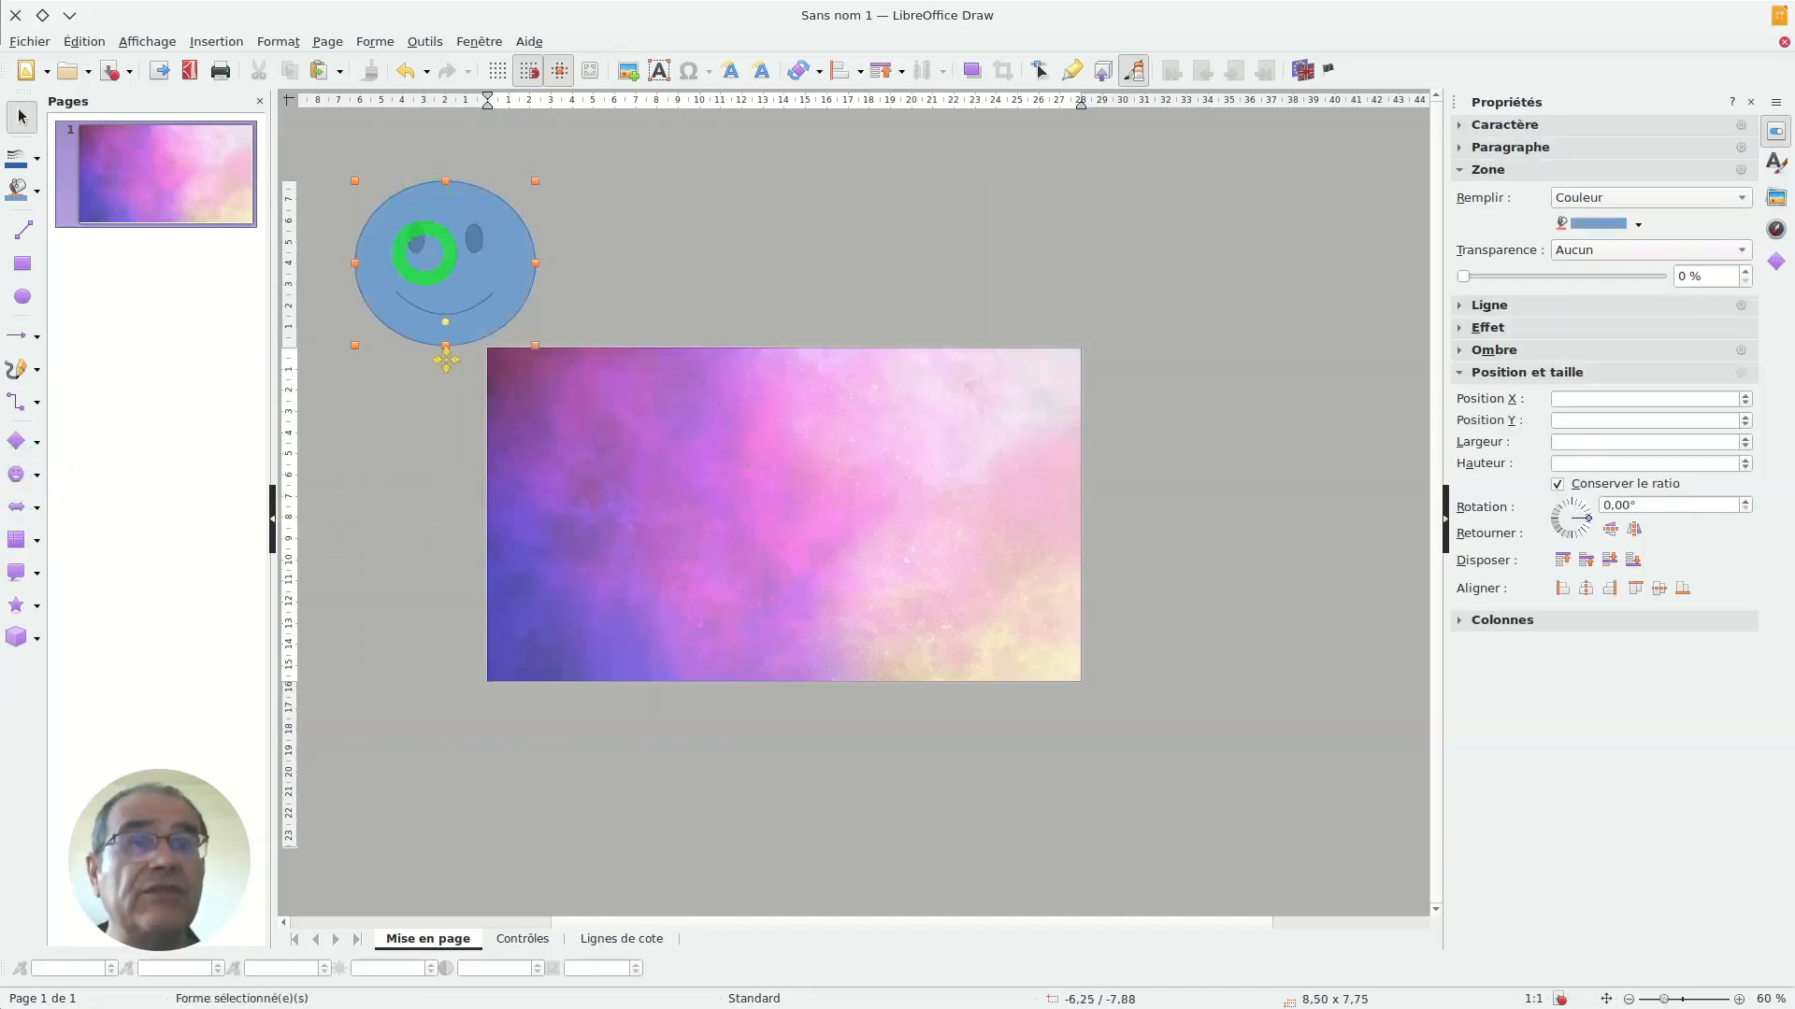
left_click(16, 473)
left_click_drag(689, 422, 853, 596)
Step: Shift the background image around beneath the smileys, leaving it at about X 0.25 cm, Y 2.75 cm
left_click_drag(941, 510, 1051, 523)
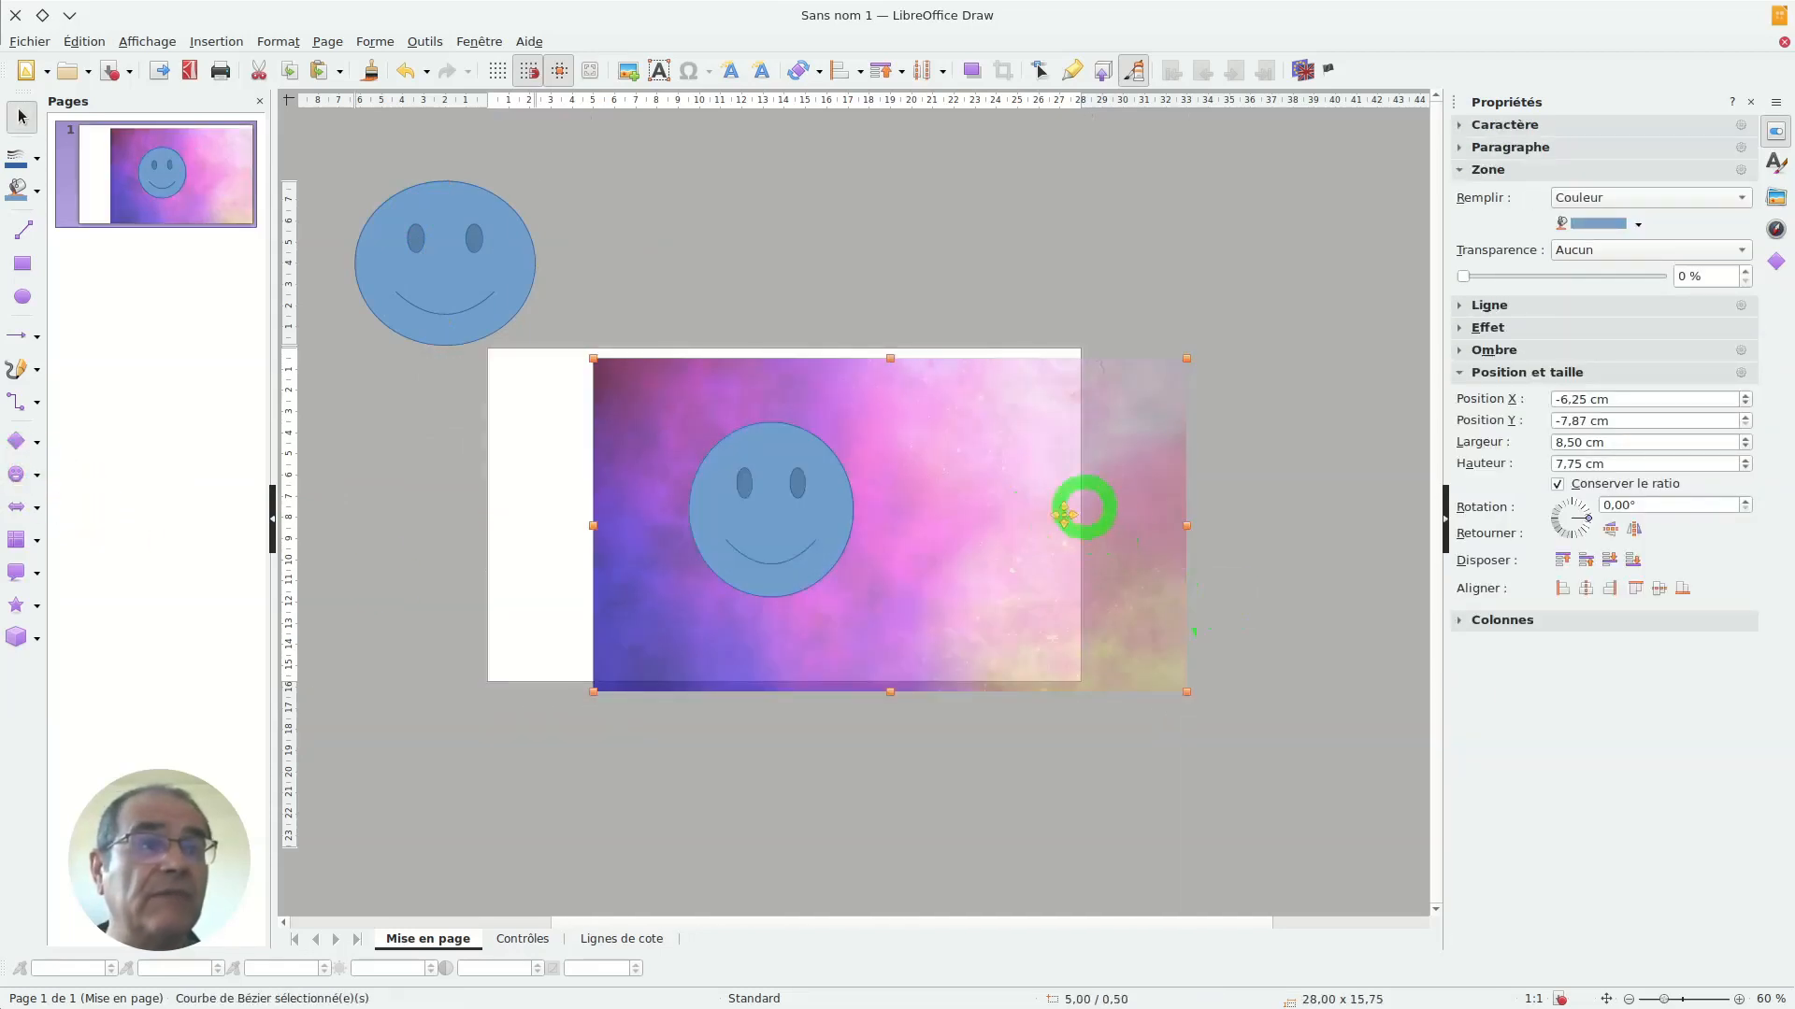
left_click_drag(733, 481, 661, 468)
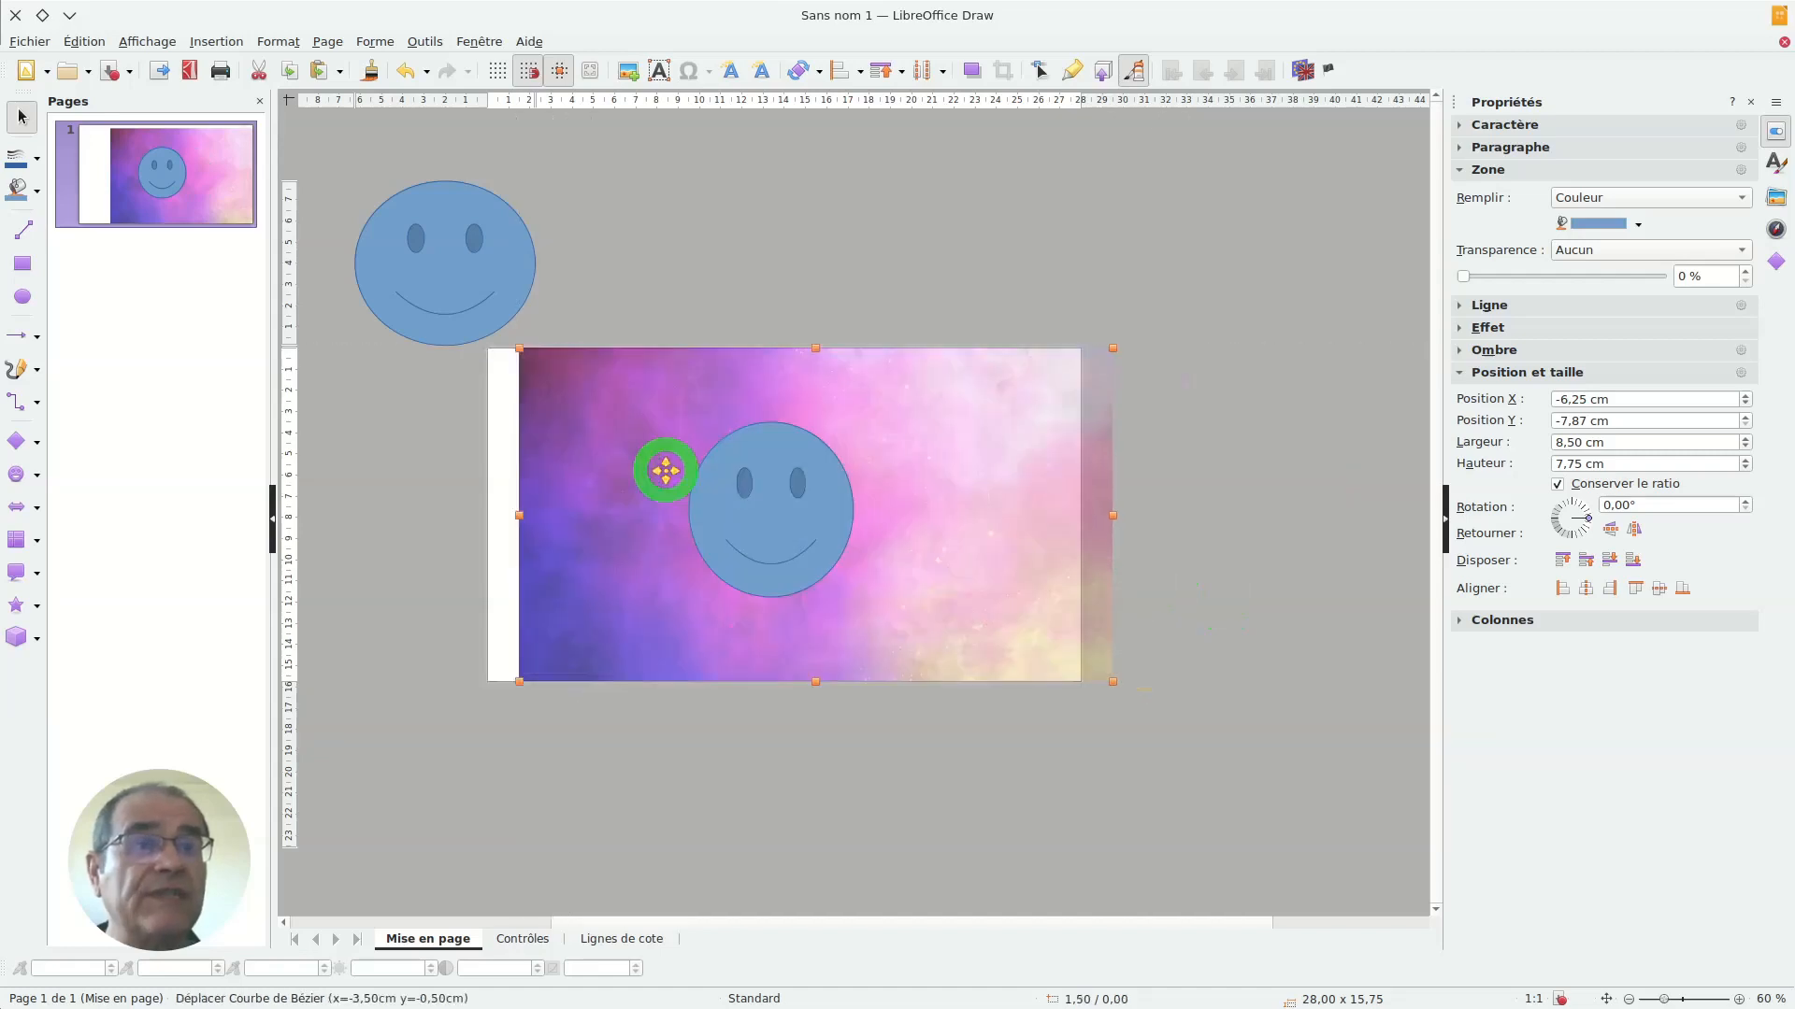
left_click_drag(791, 508, 738, 480)
left_click_drag(855, 473, 833, 536)
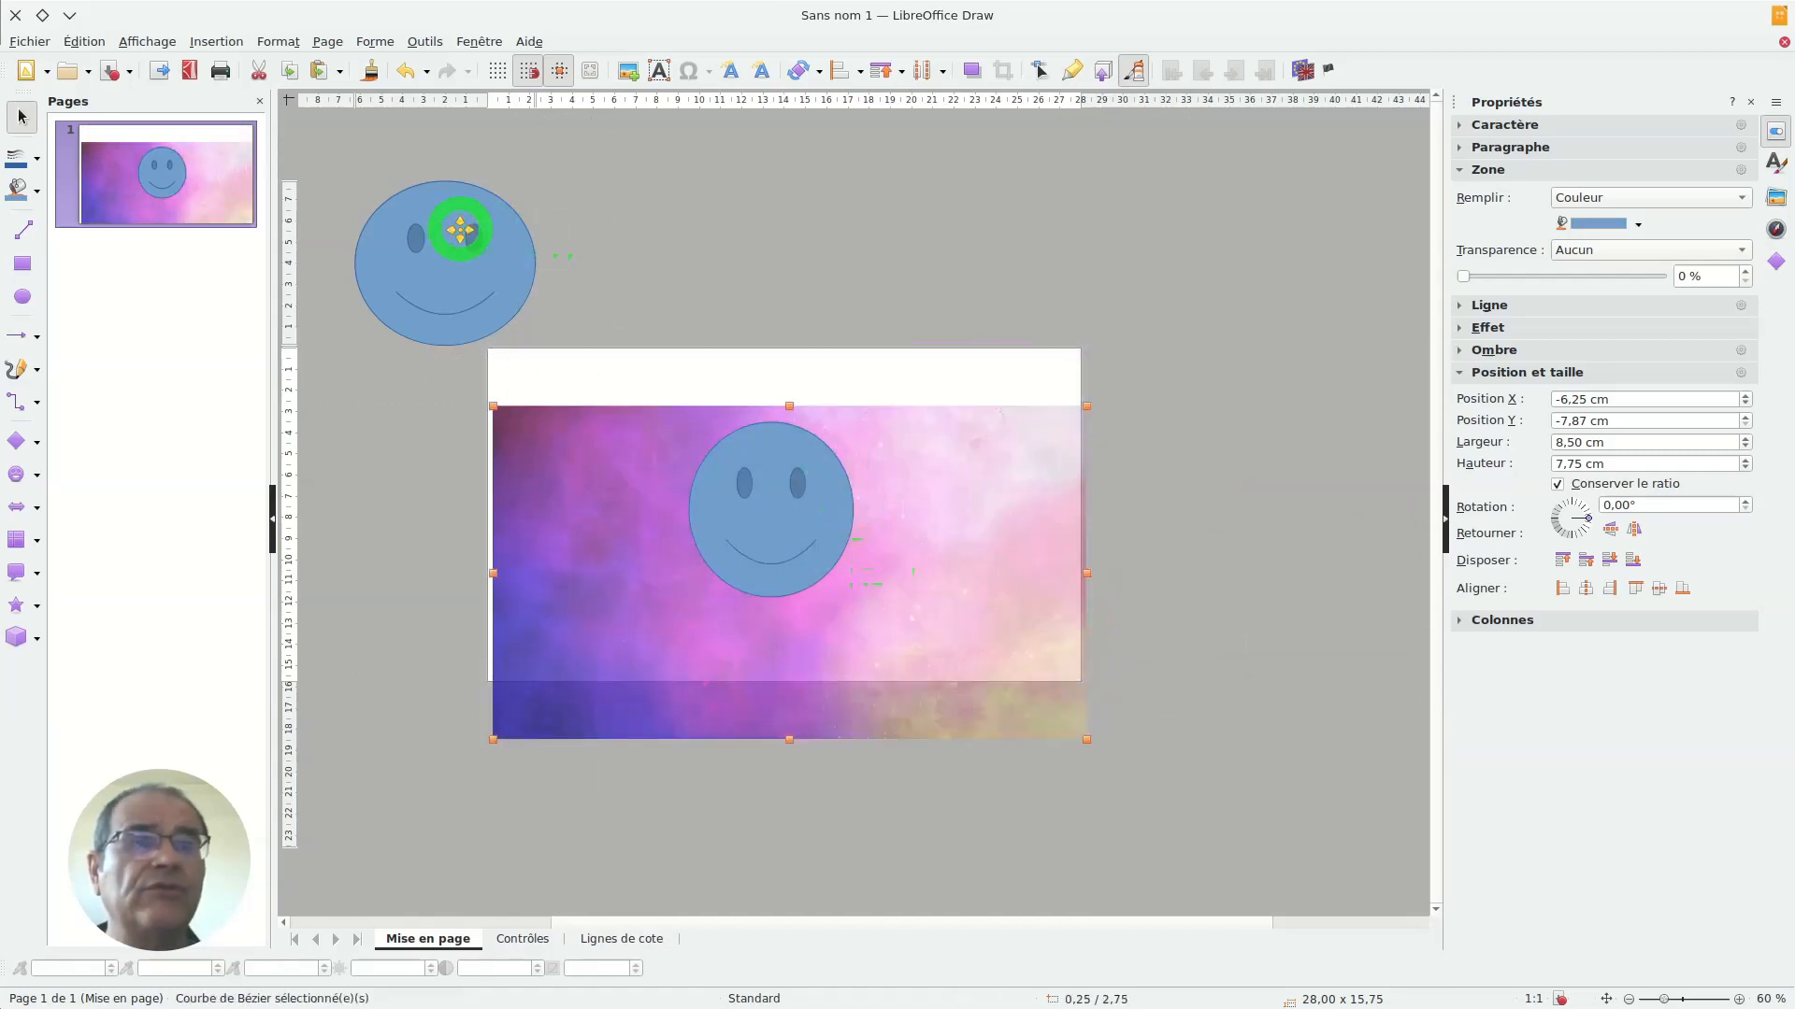
Step: Delete both smiley shapes, the one over the image and the one off the page
left_click(728, 238)
left_click(751, 524)
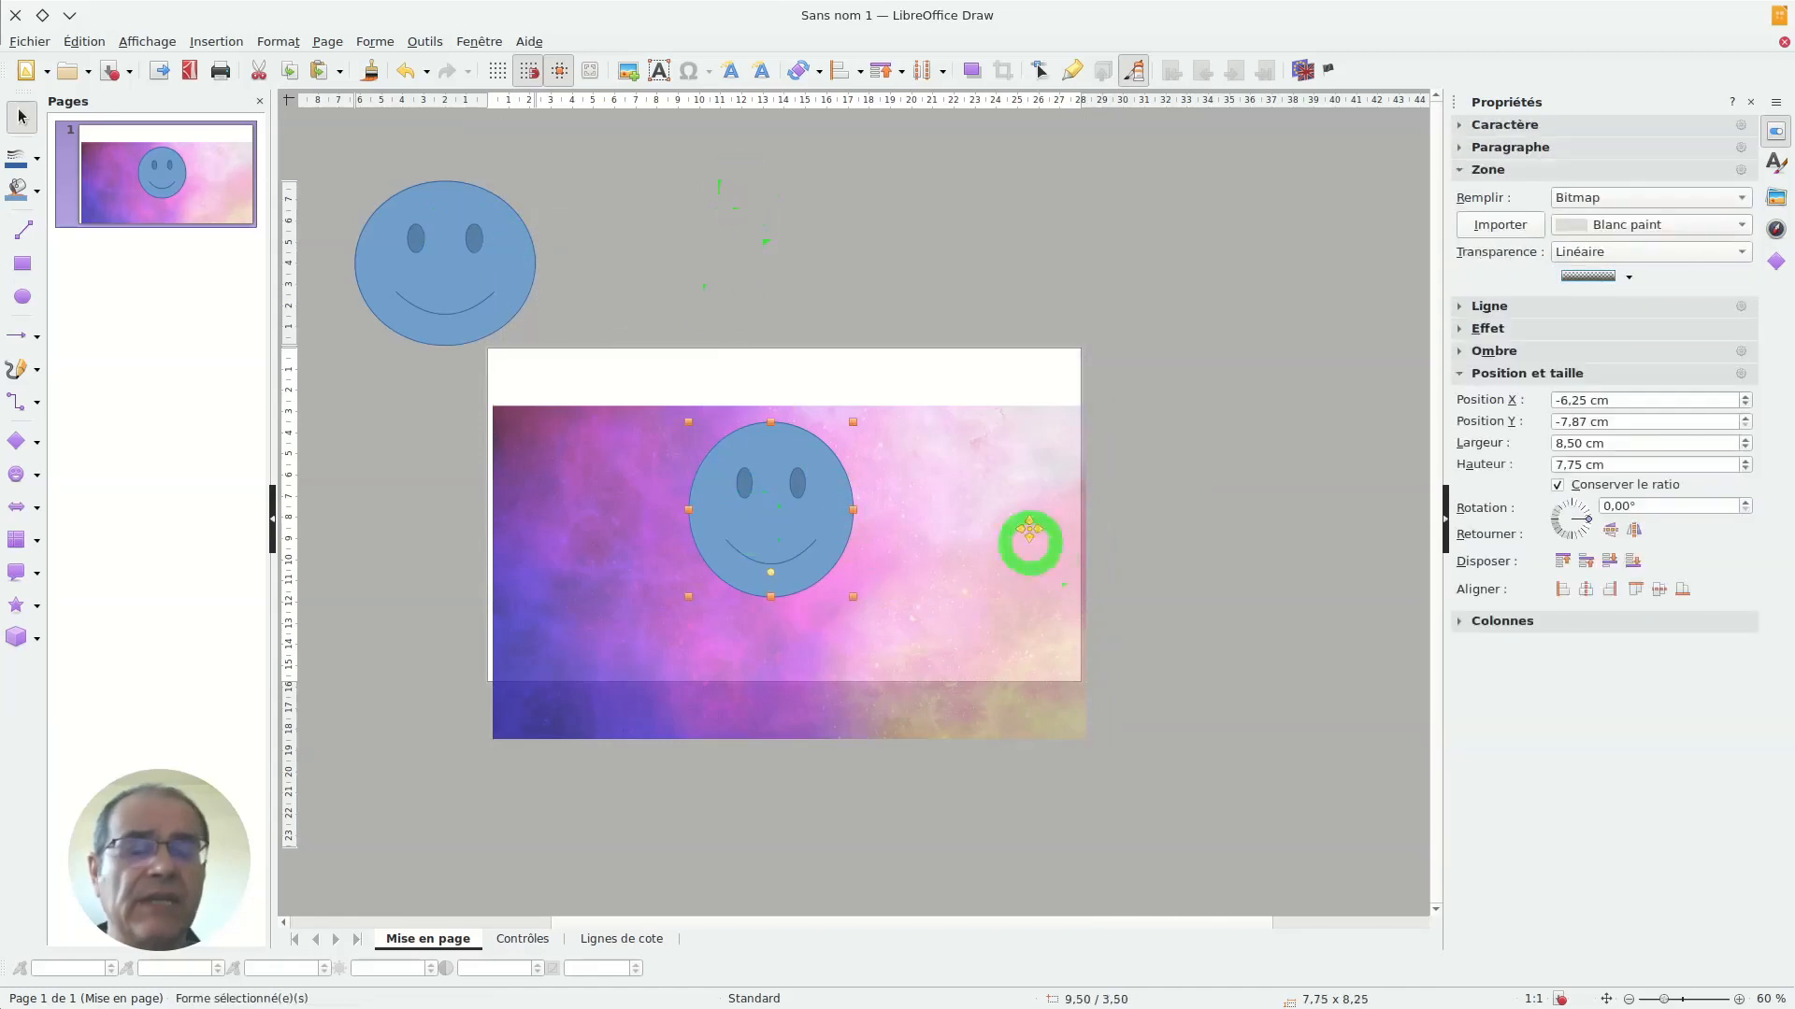
key("Delete")
left_click(442, 271)
key("Delete")
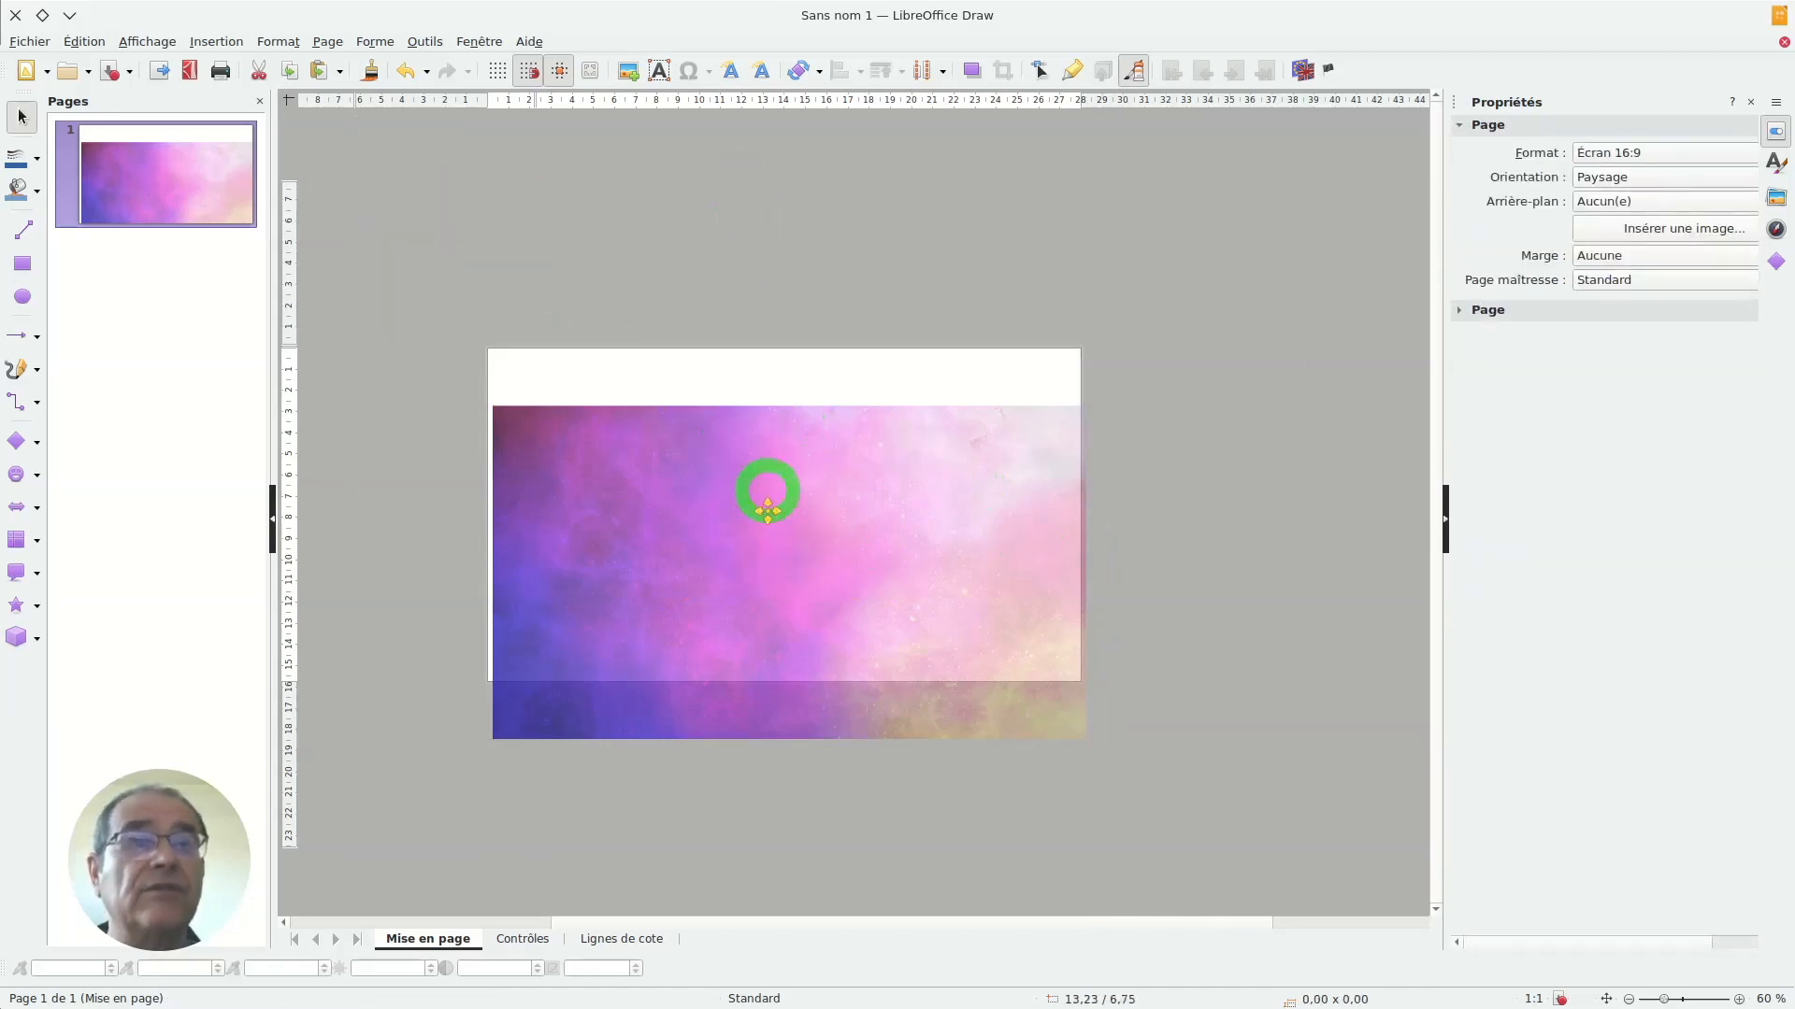
Step: Move the image back onto the page at X 0 cm, Y 0 cm and keep it selected
mouse_move(762, 489)
left_mouse_down()
mouse_move(753, 473)
mouse_move(733, 485)
mouse_move(754, 470)
left_mouse_up()
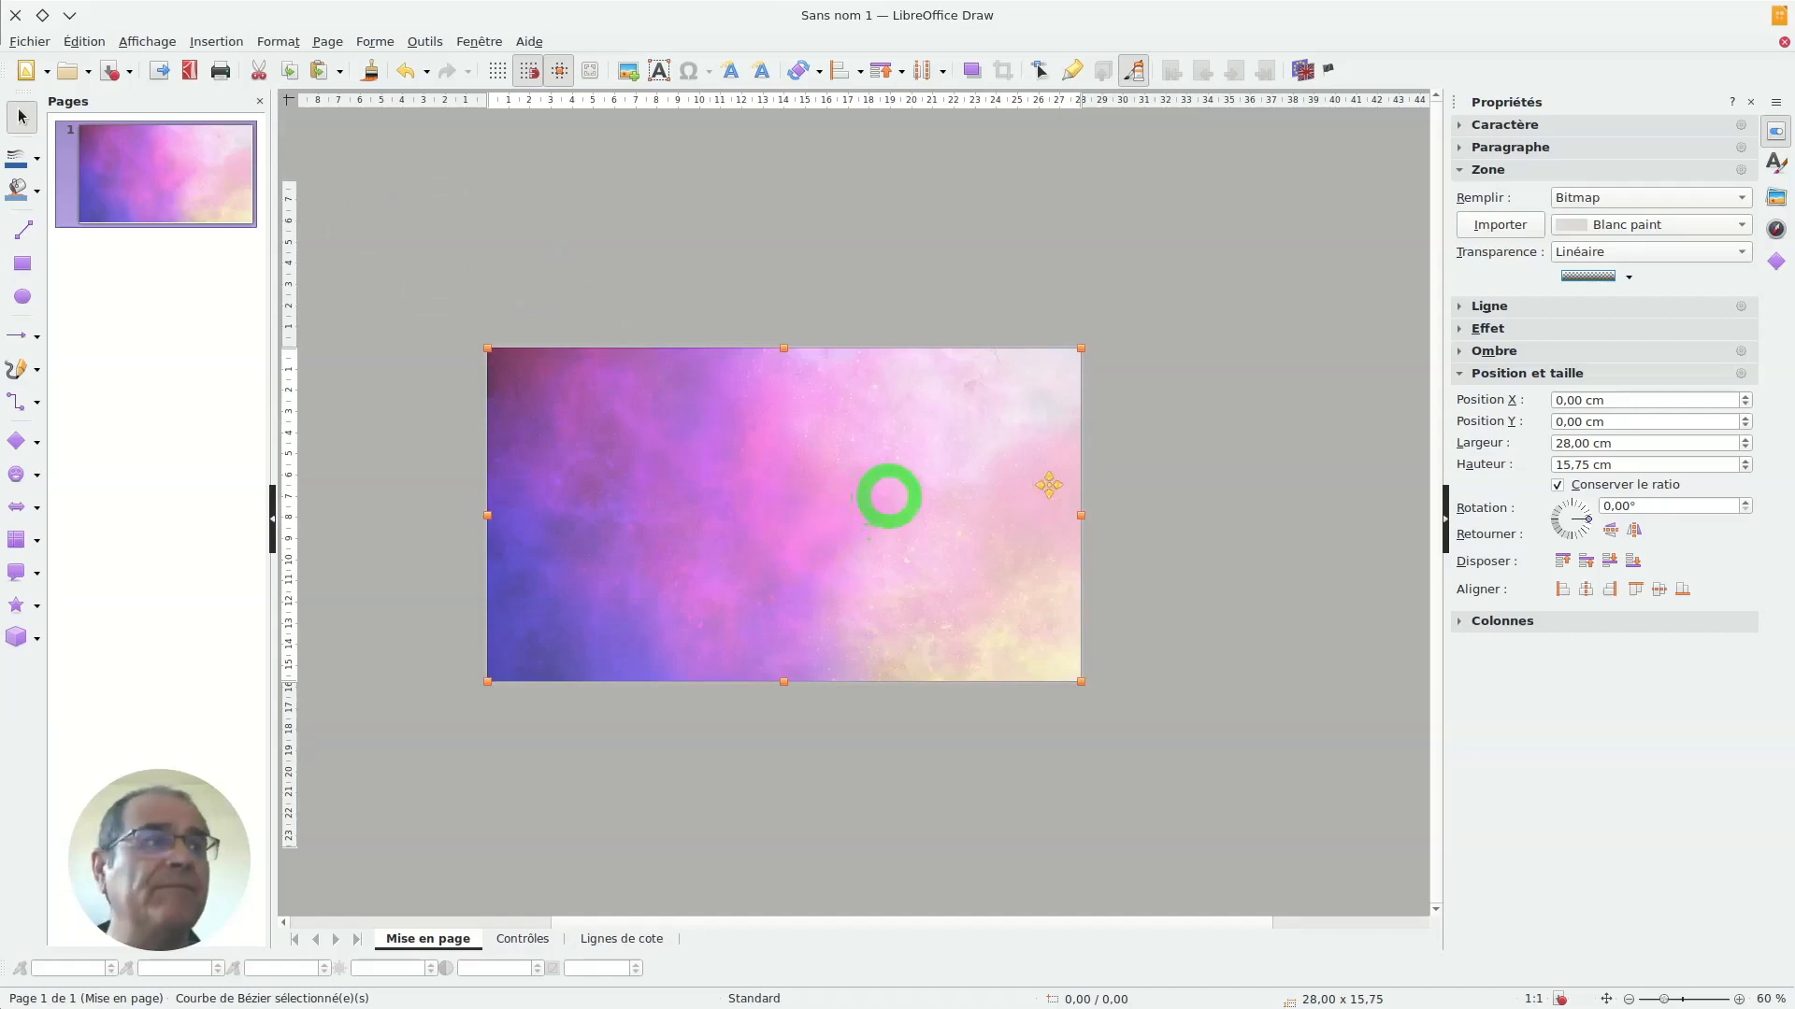
left_click(1225, 470)
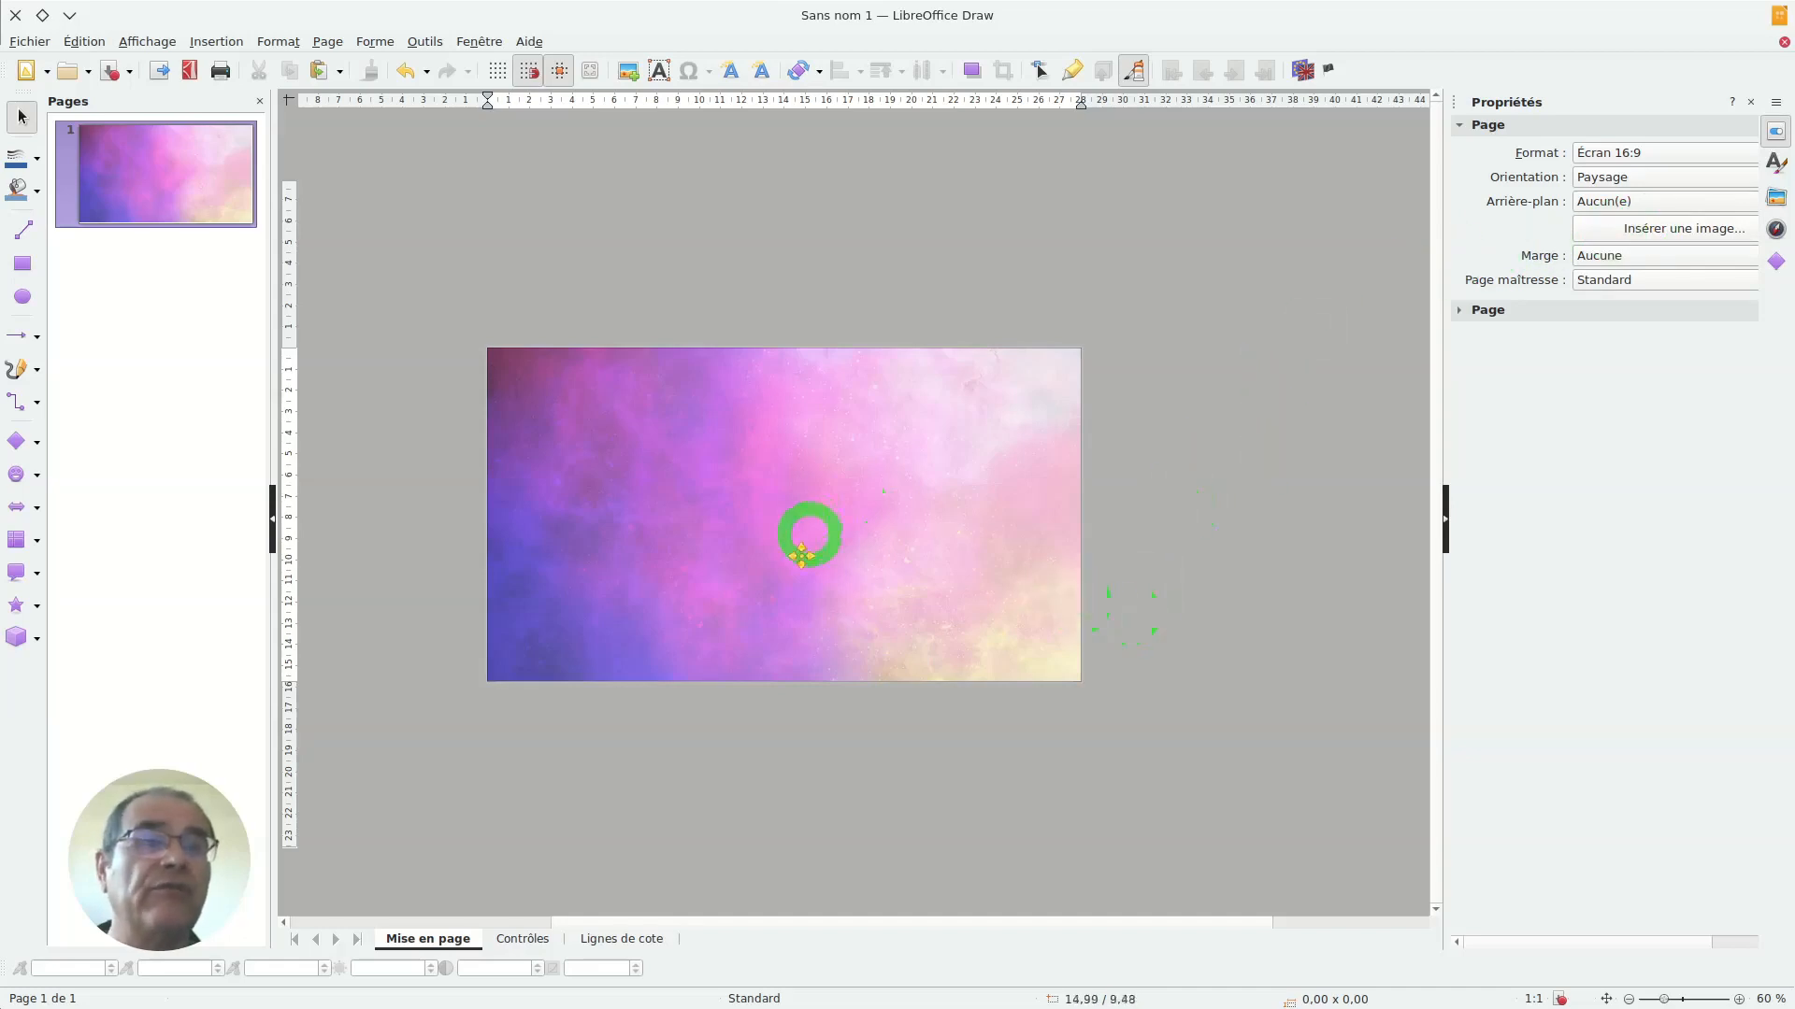
left_click_drag(701, 492, 654, 476)
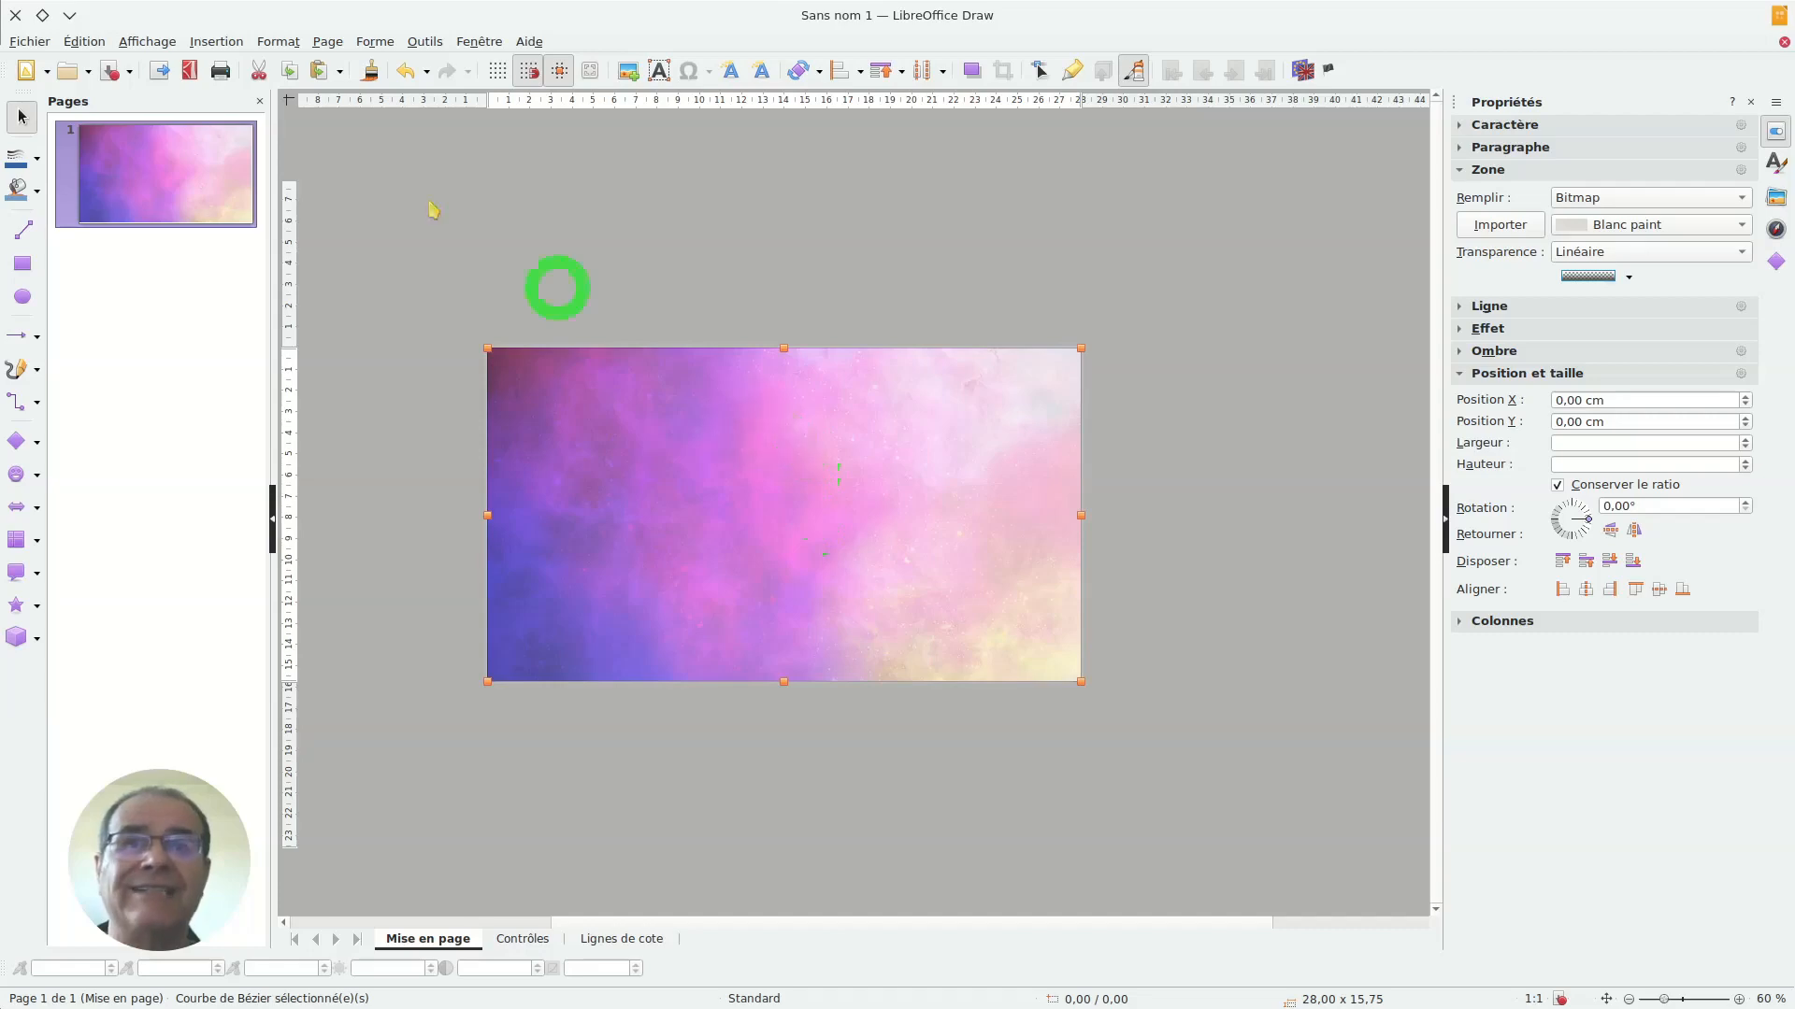
Step: Export the drawing in JPEG format to the Images folder, overwriting the file universe-732 Os86.jpg
left_click(159, 73)
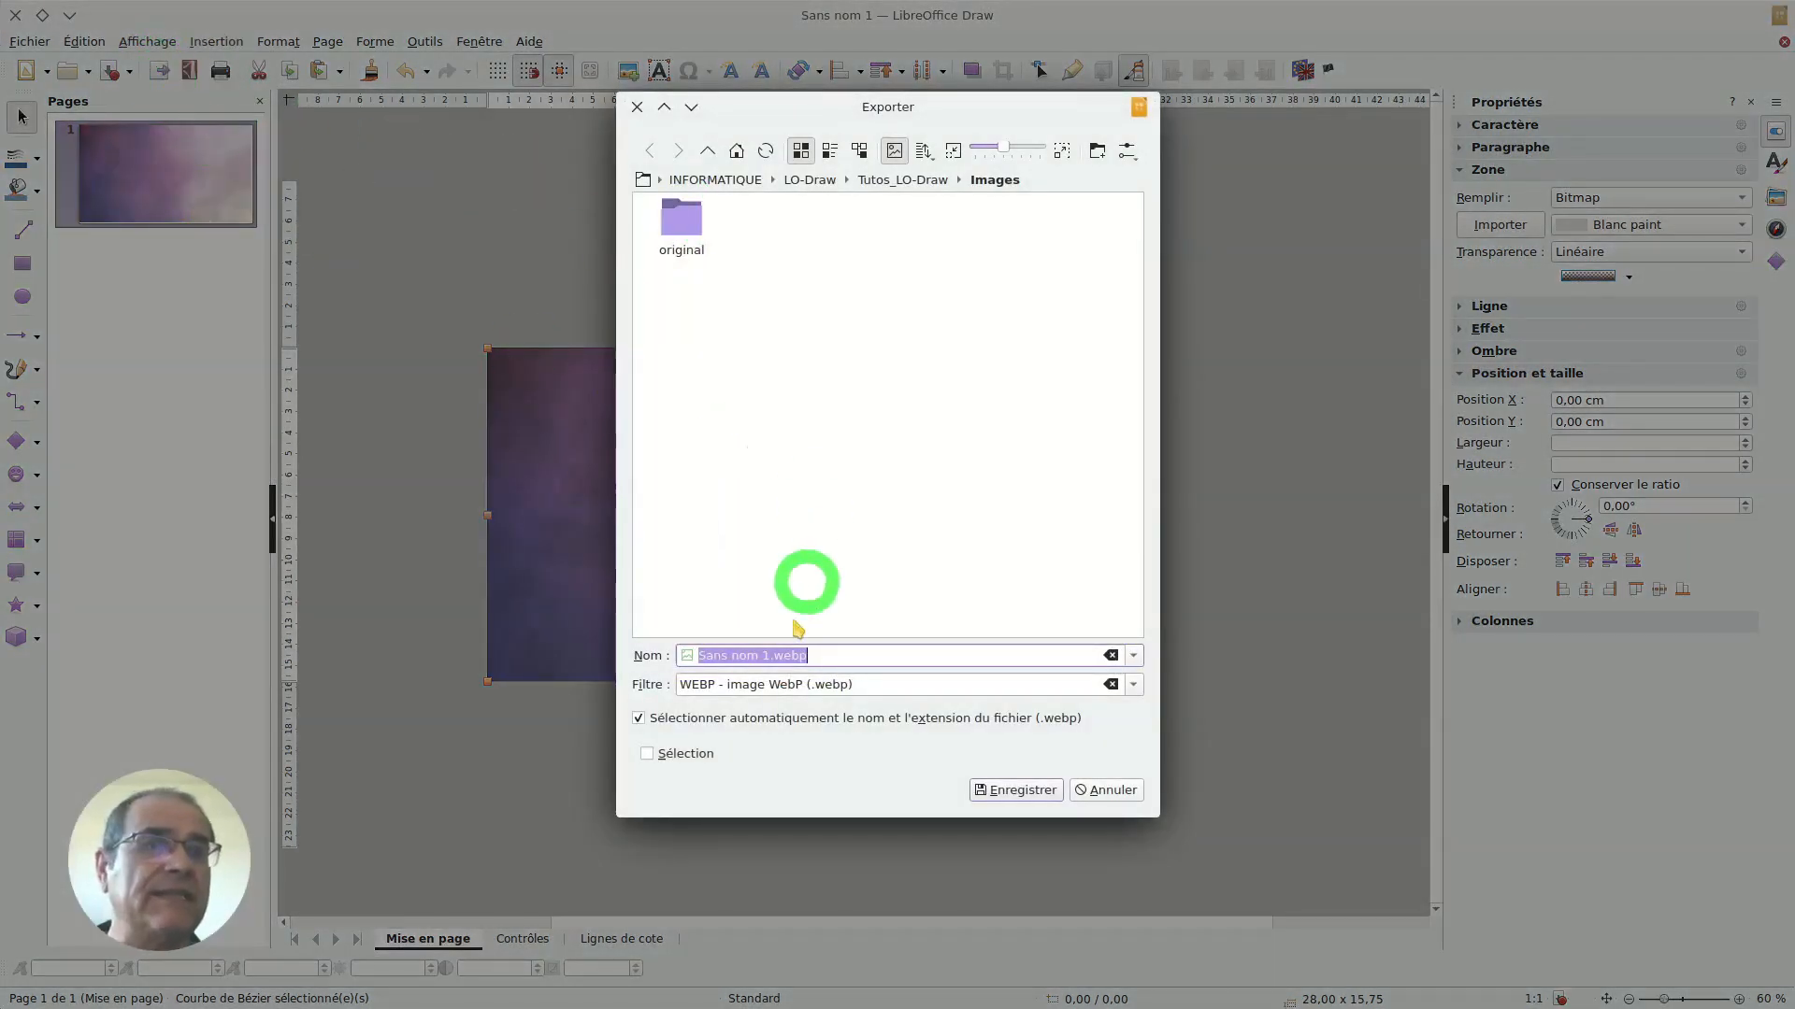
left_click(1133, 684)
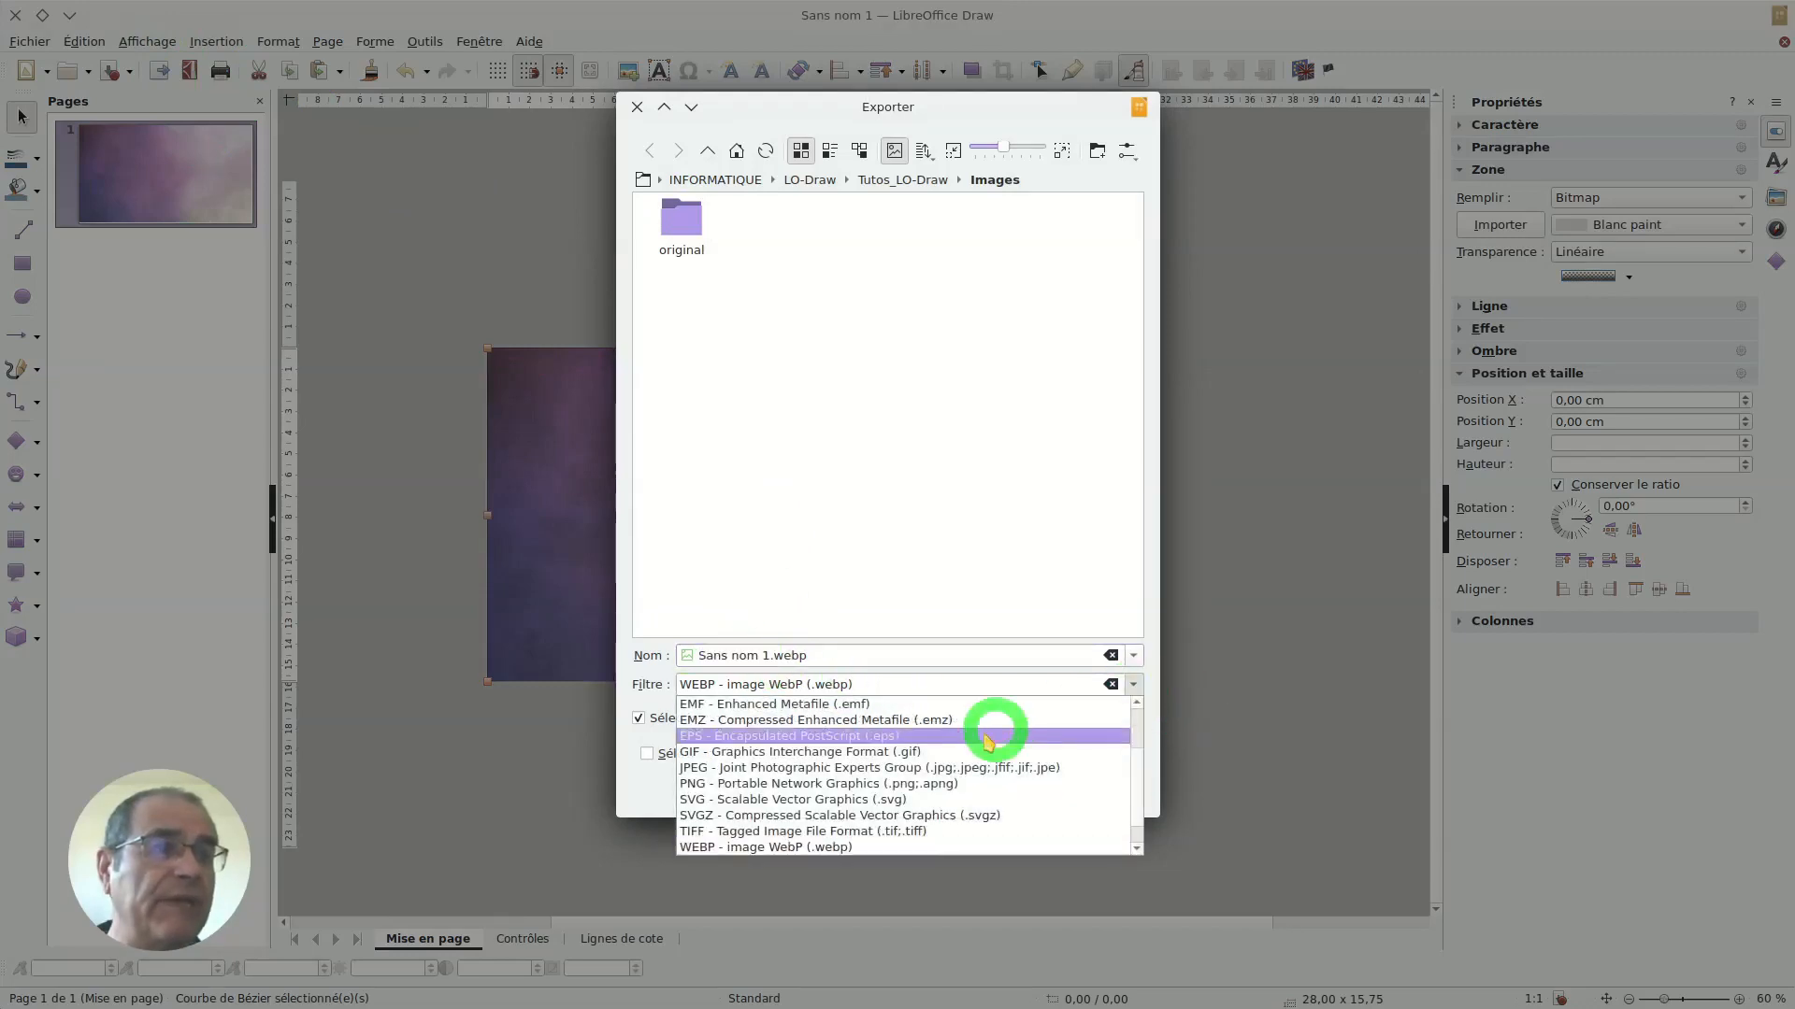
left_click(782, 767)
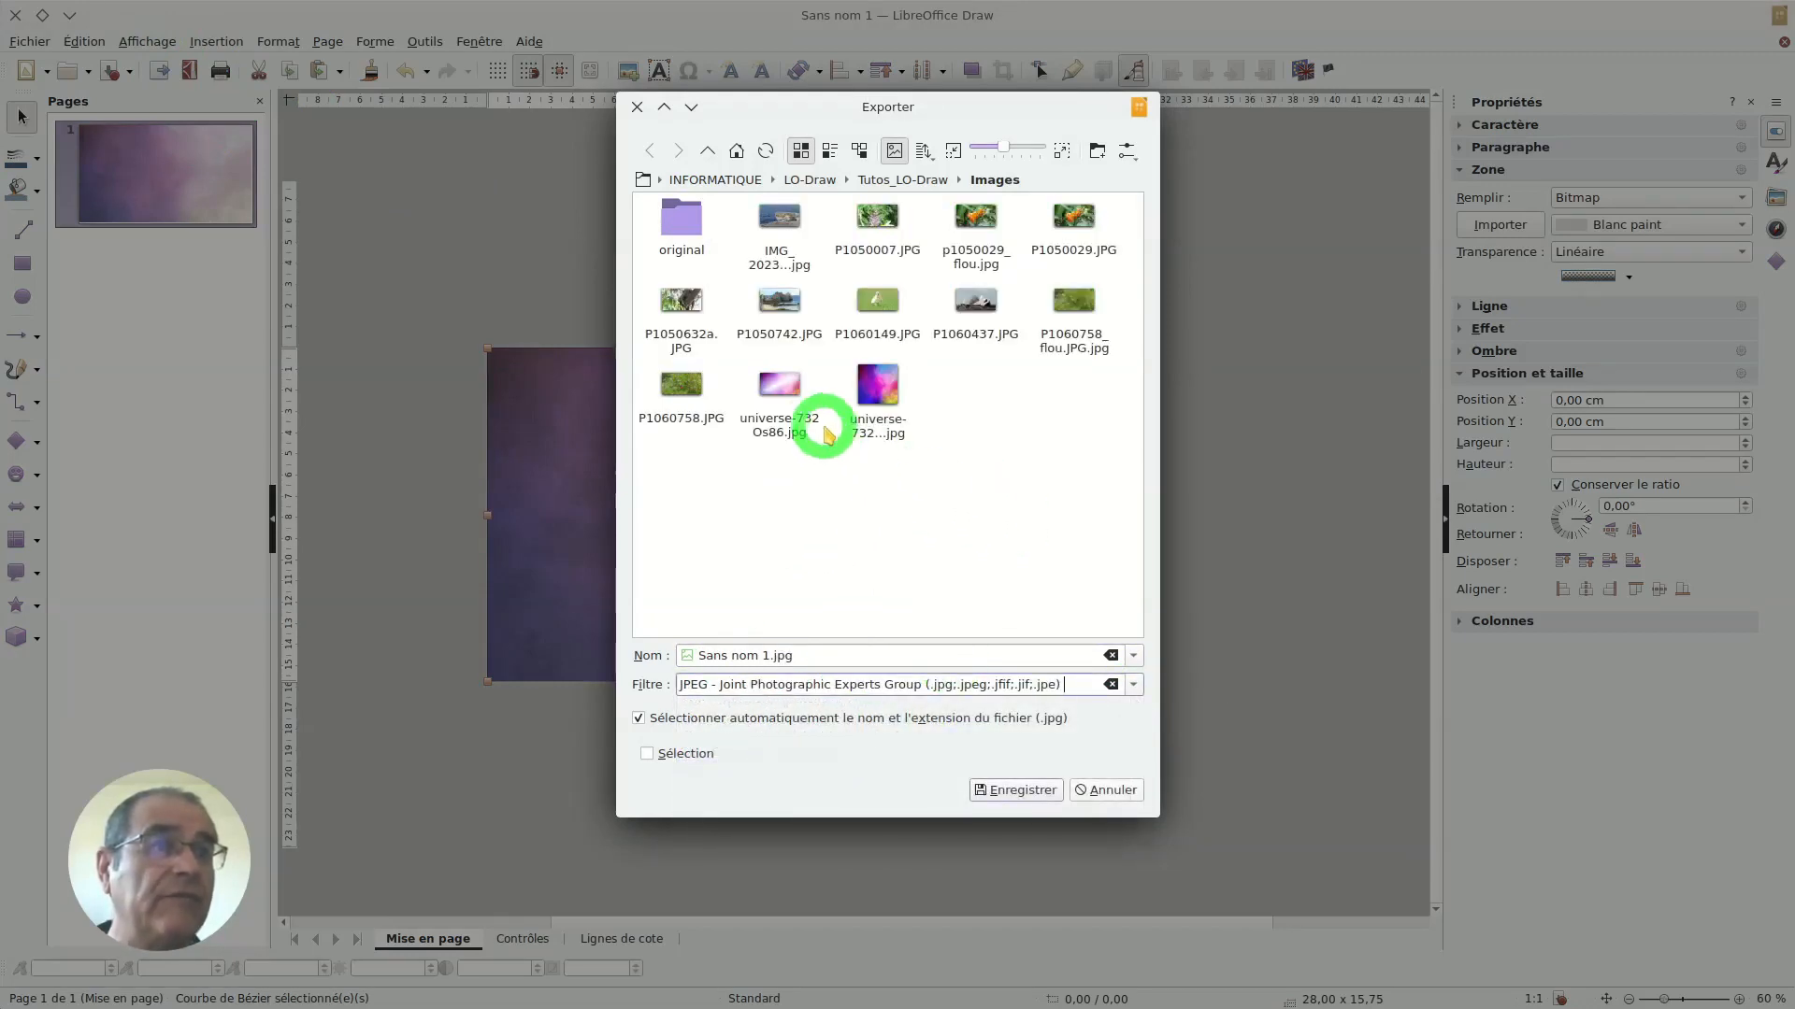
left_click(779, 393)
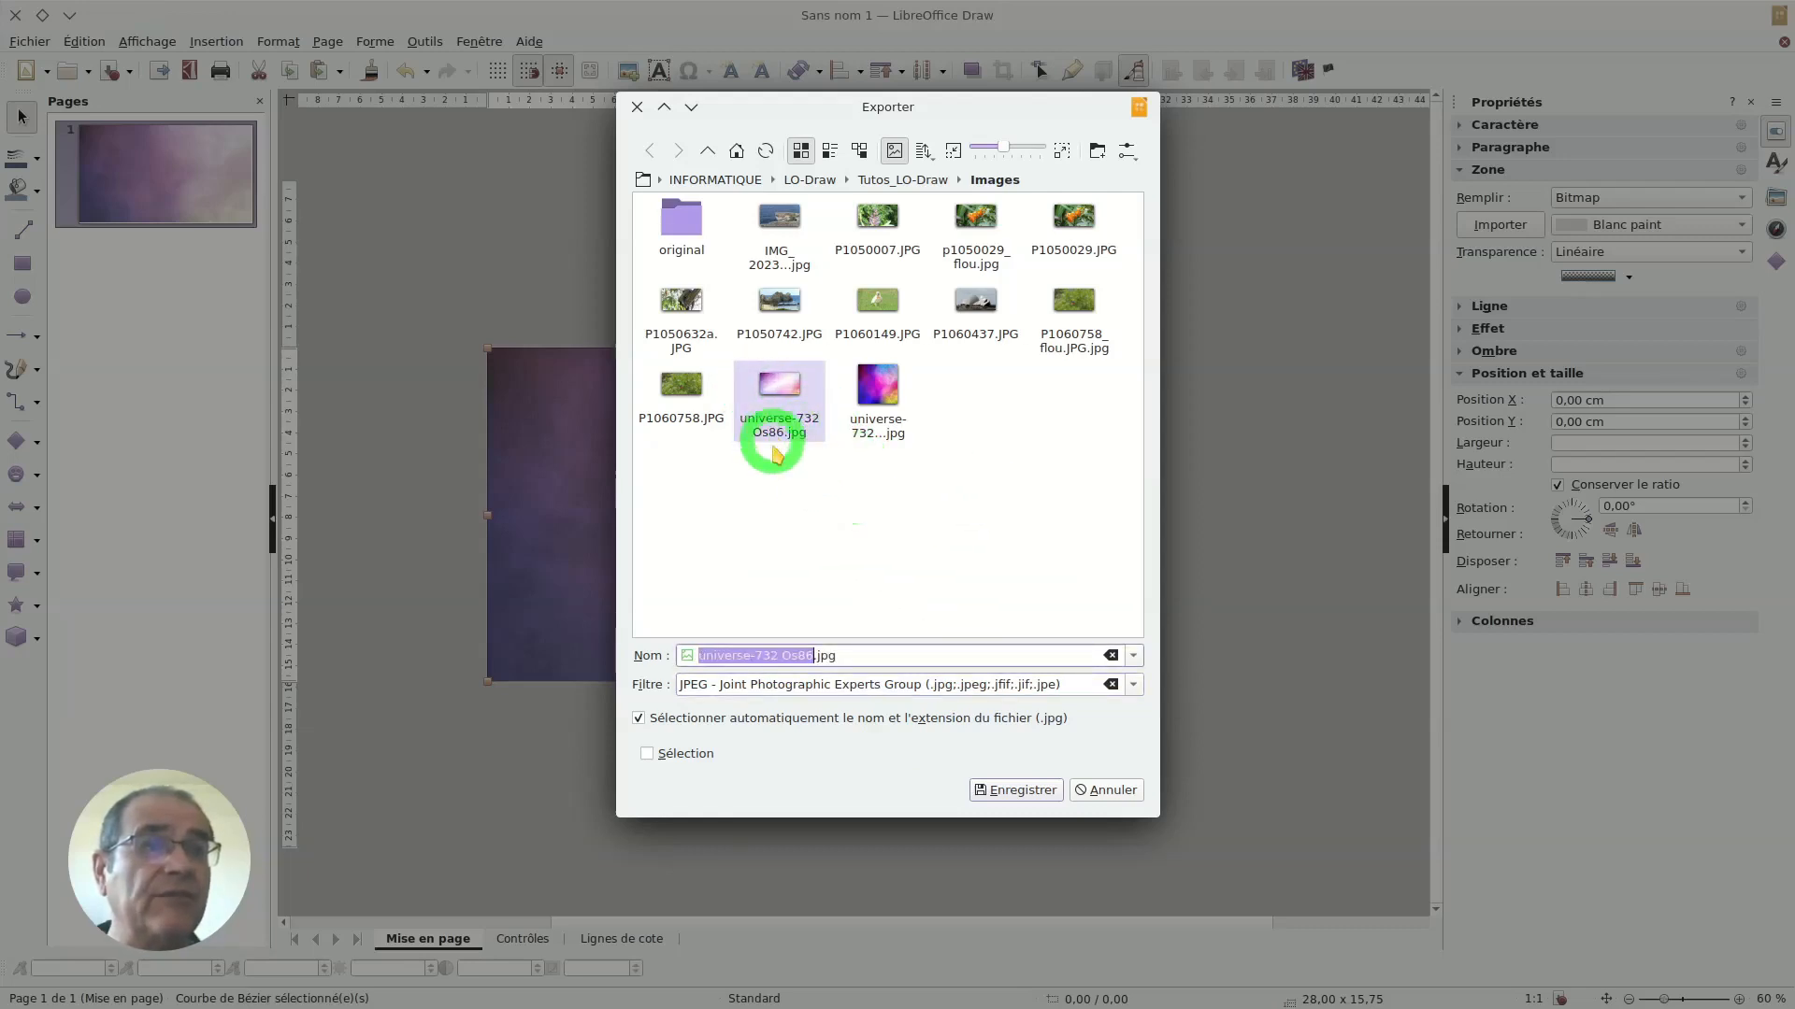
left_click(1028, 792)
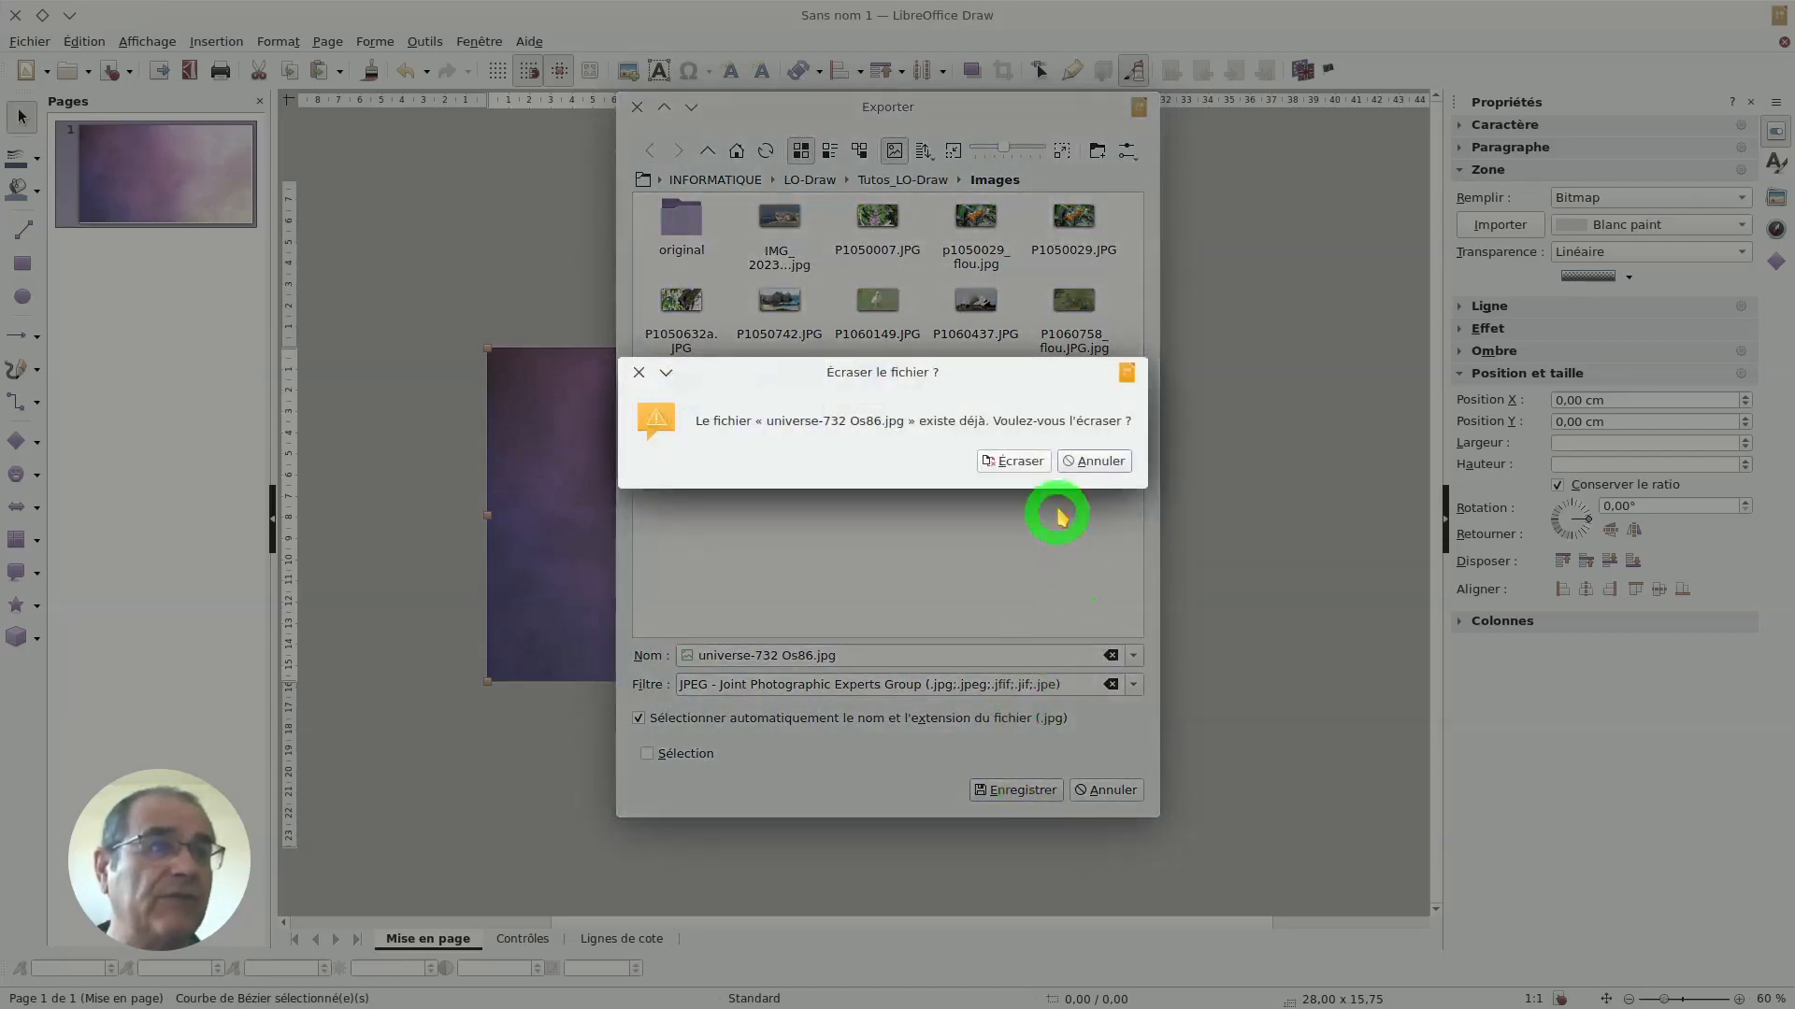
left_click(1014, 463)
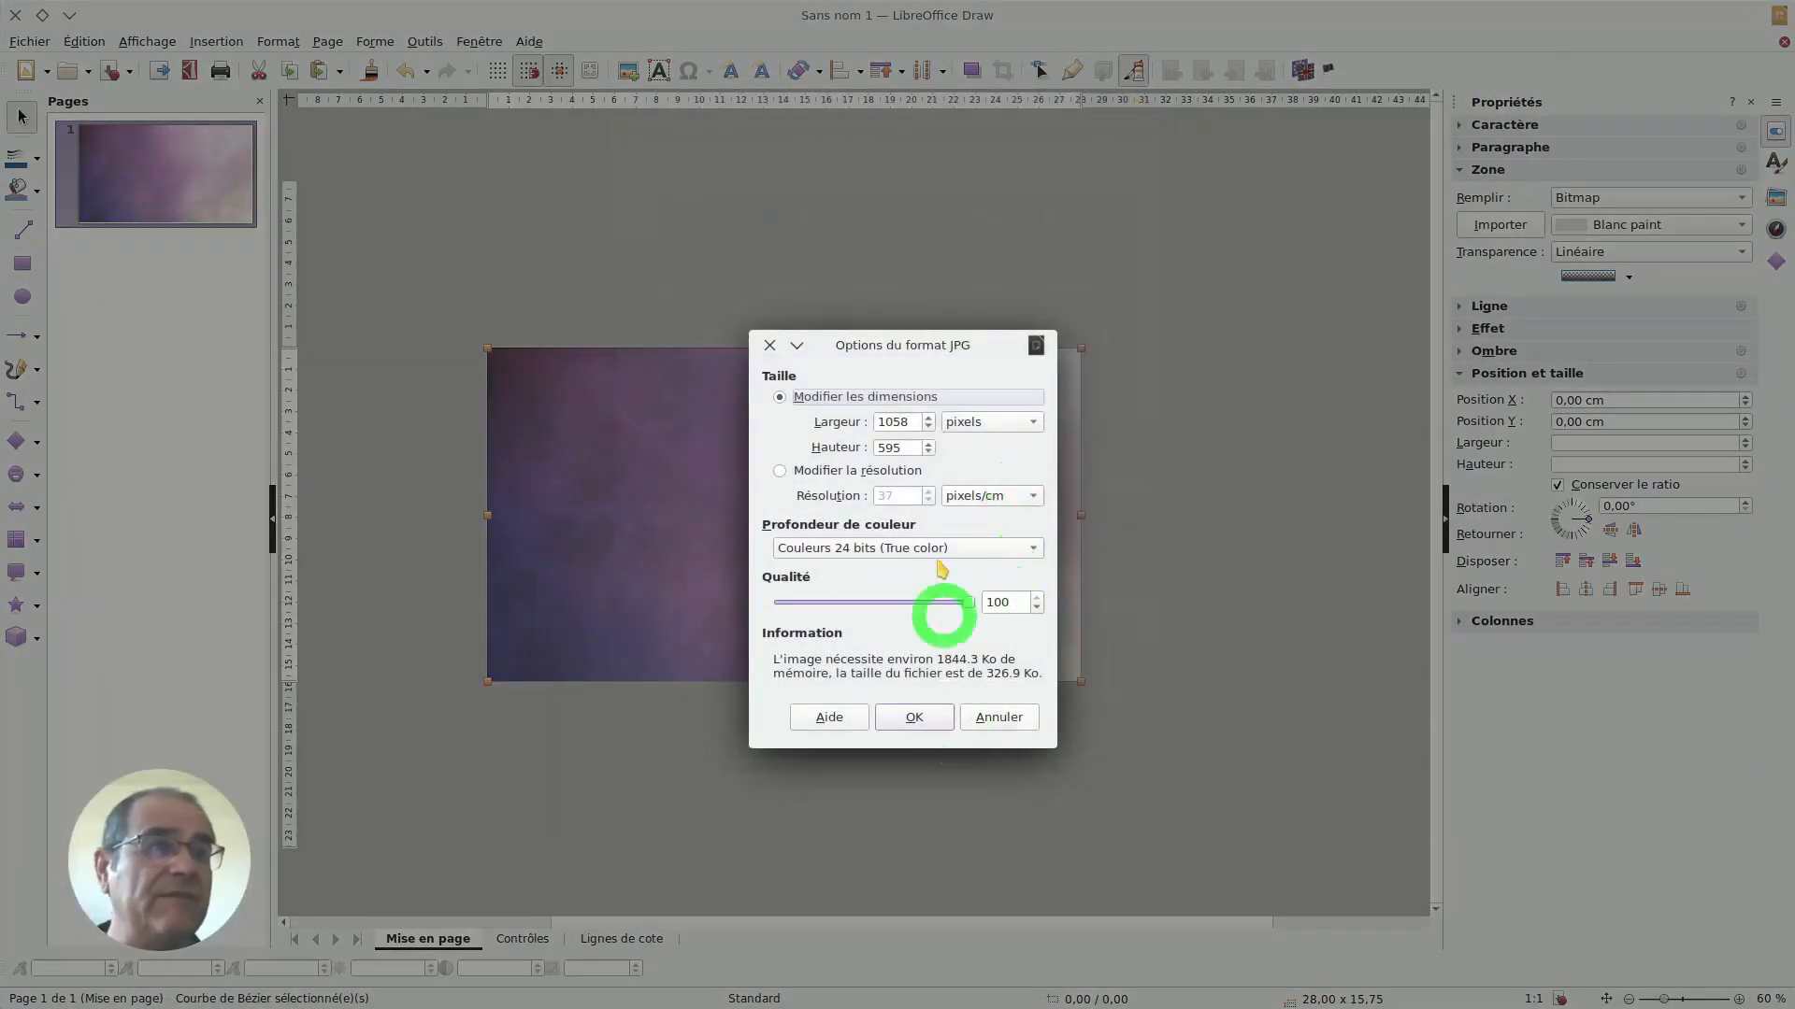
Step: Set the JPG export size to 1920 × 1080 pixels and complete the export
left_click(905, 421)
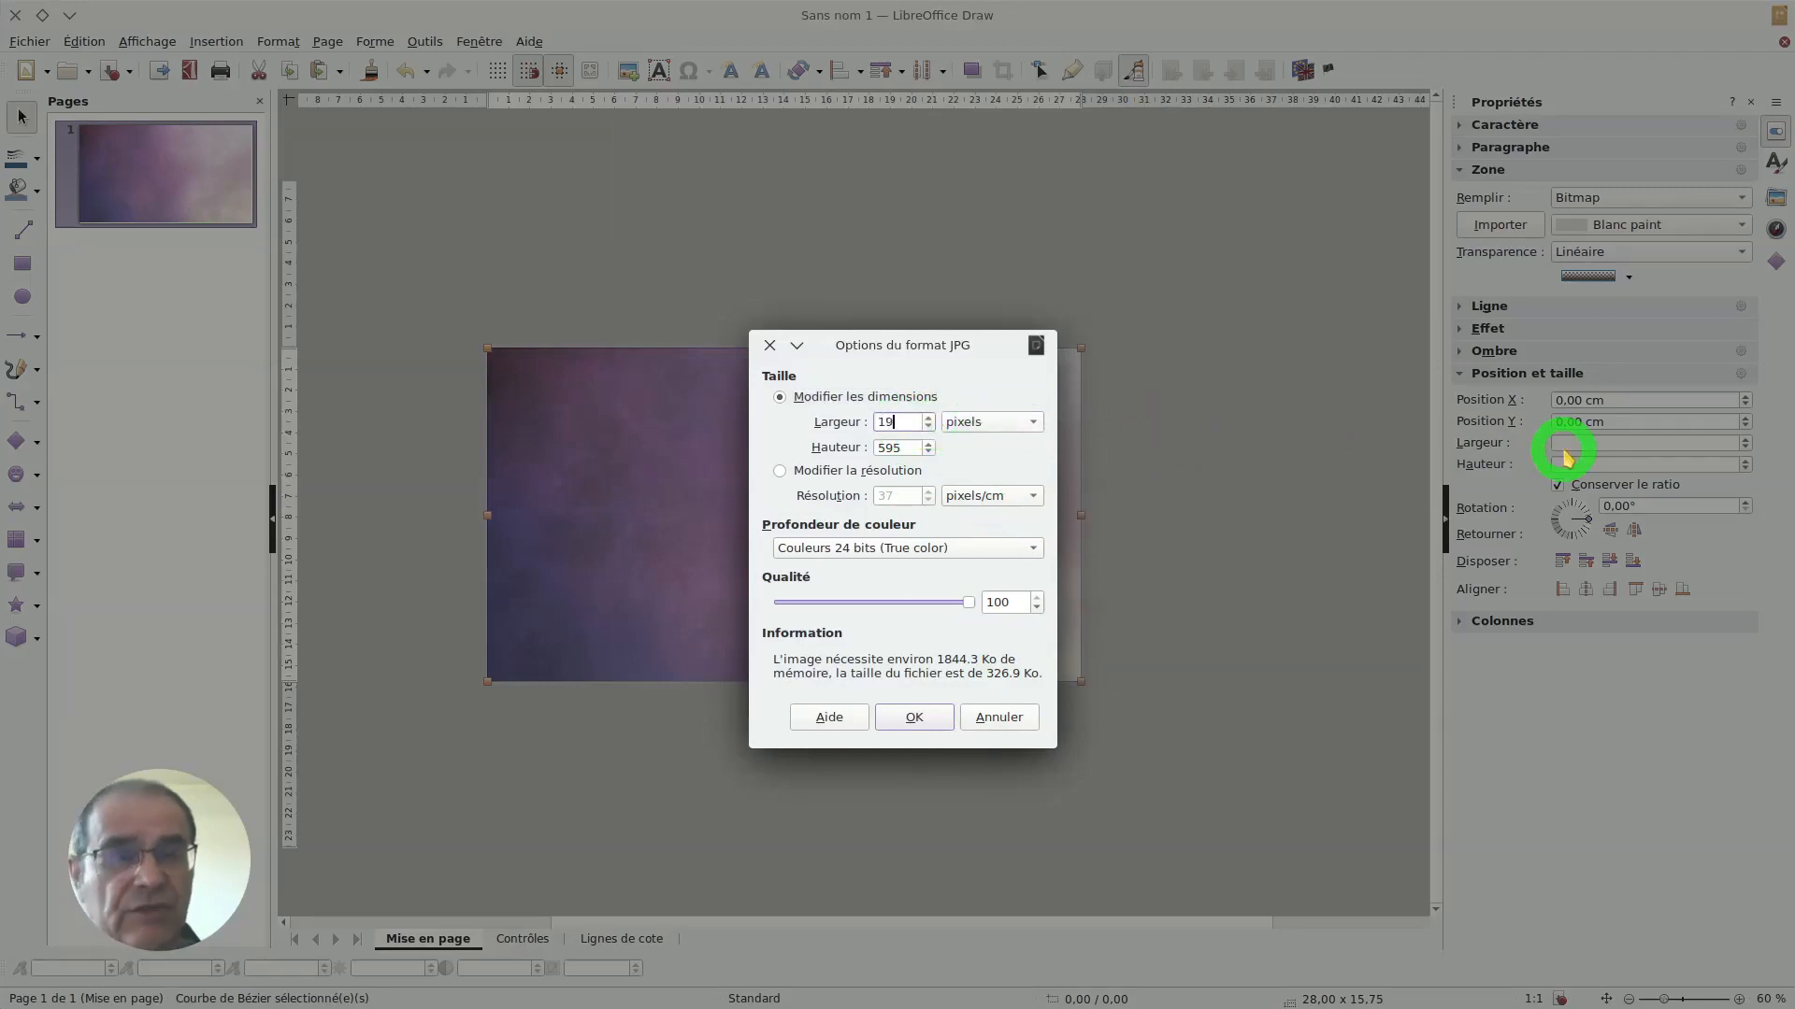
key("Tab")
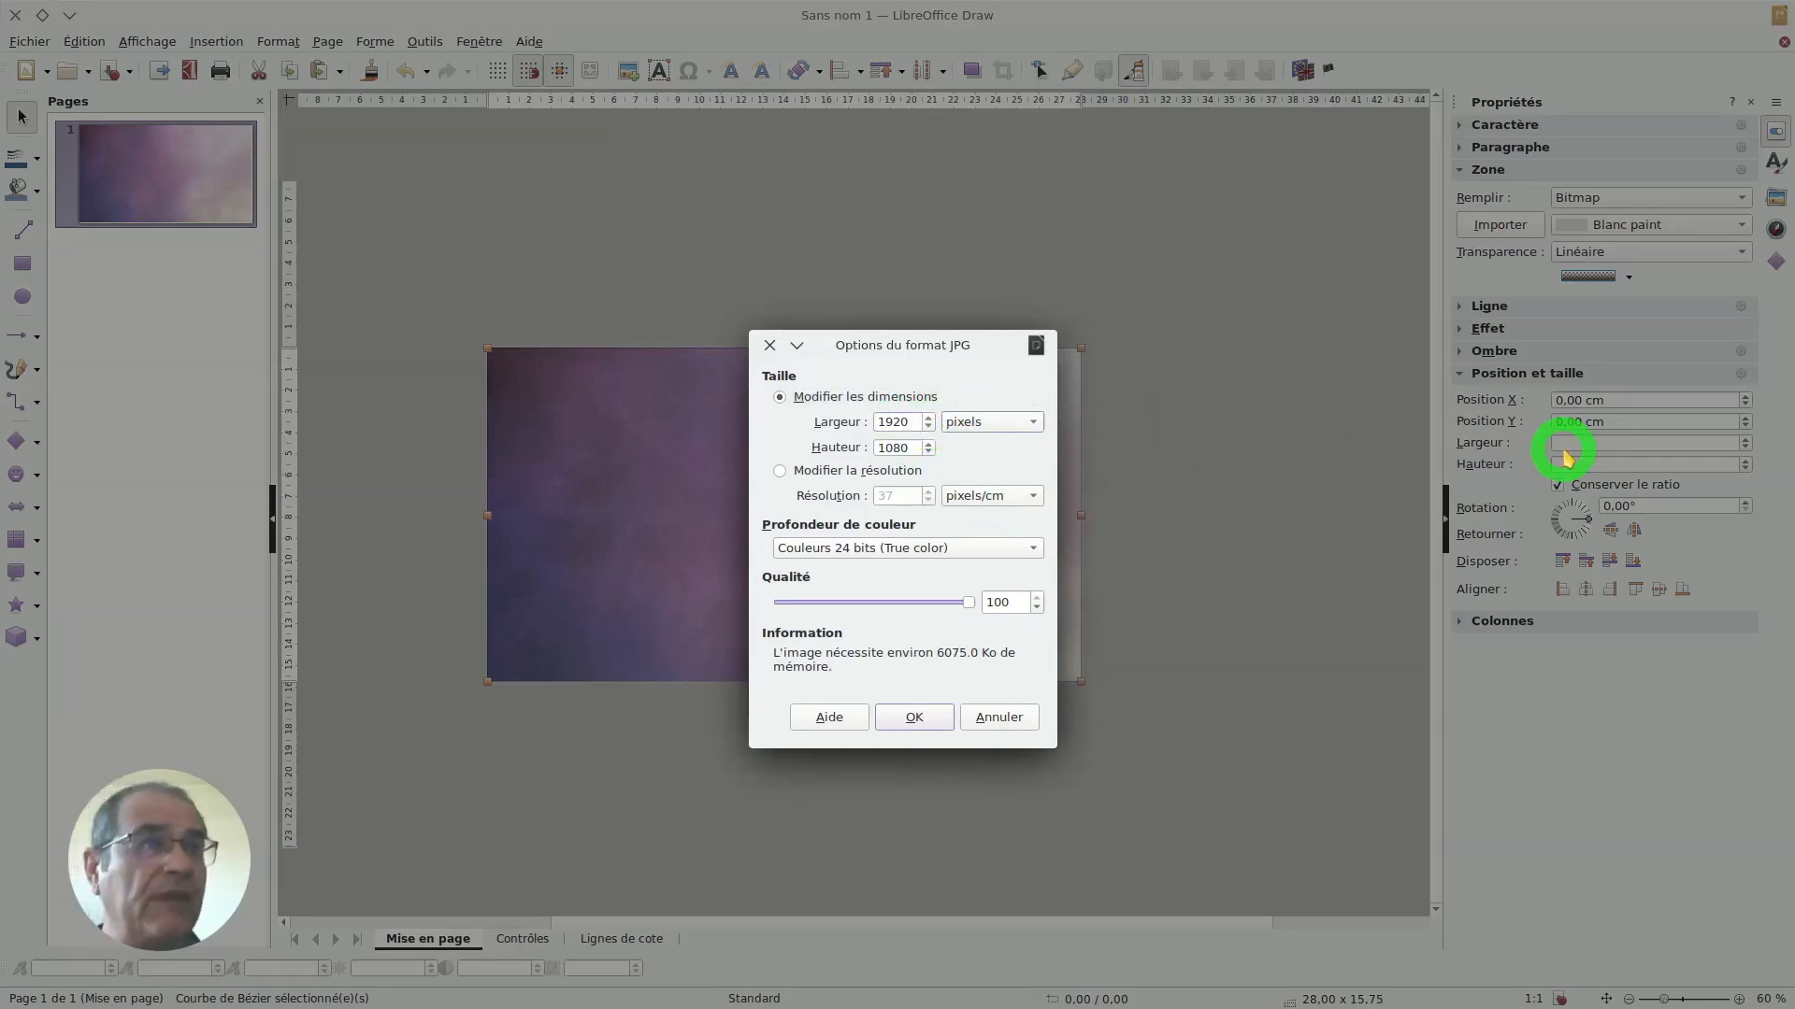
left_click(913, 718)
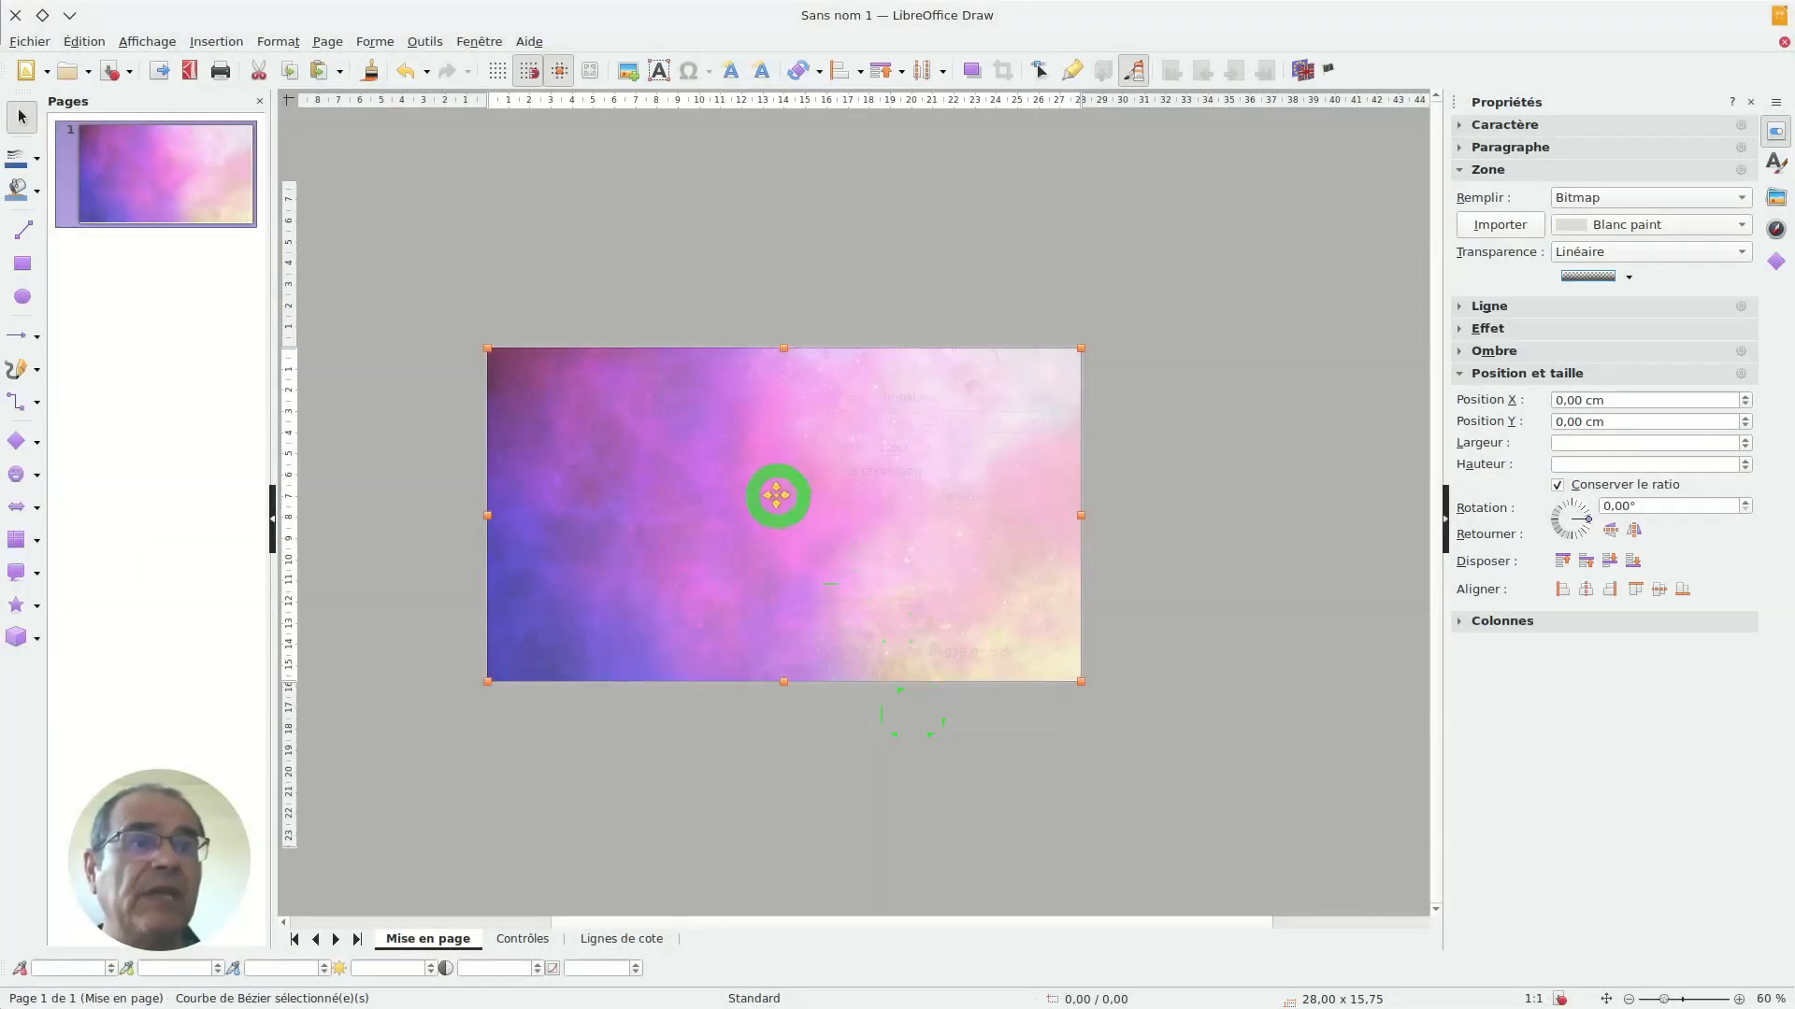
Step: Delete the image from the page and insert the exported universe-732 Os86.jpg as the page's background image
key("Delete")
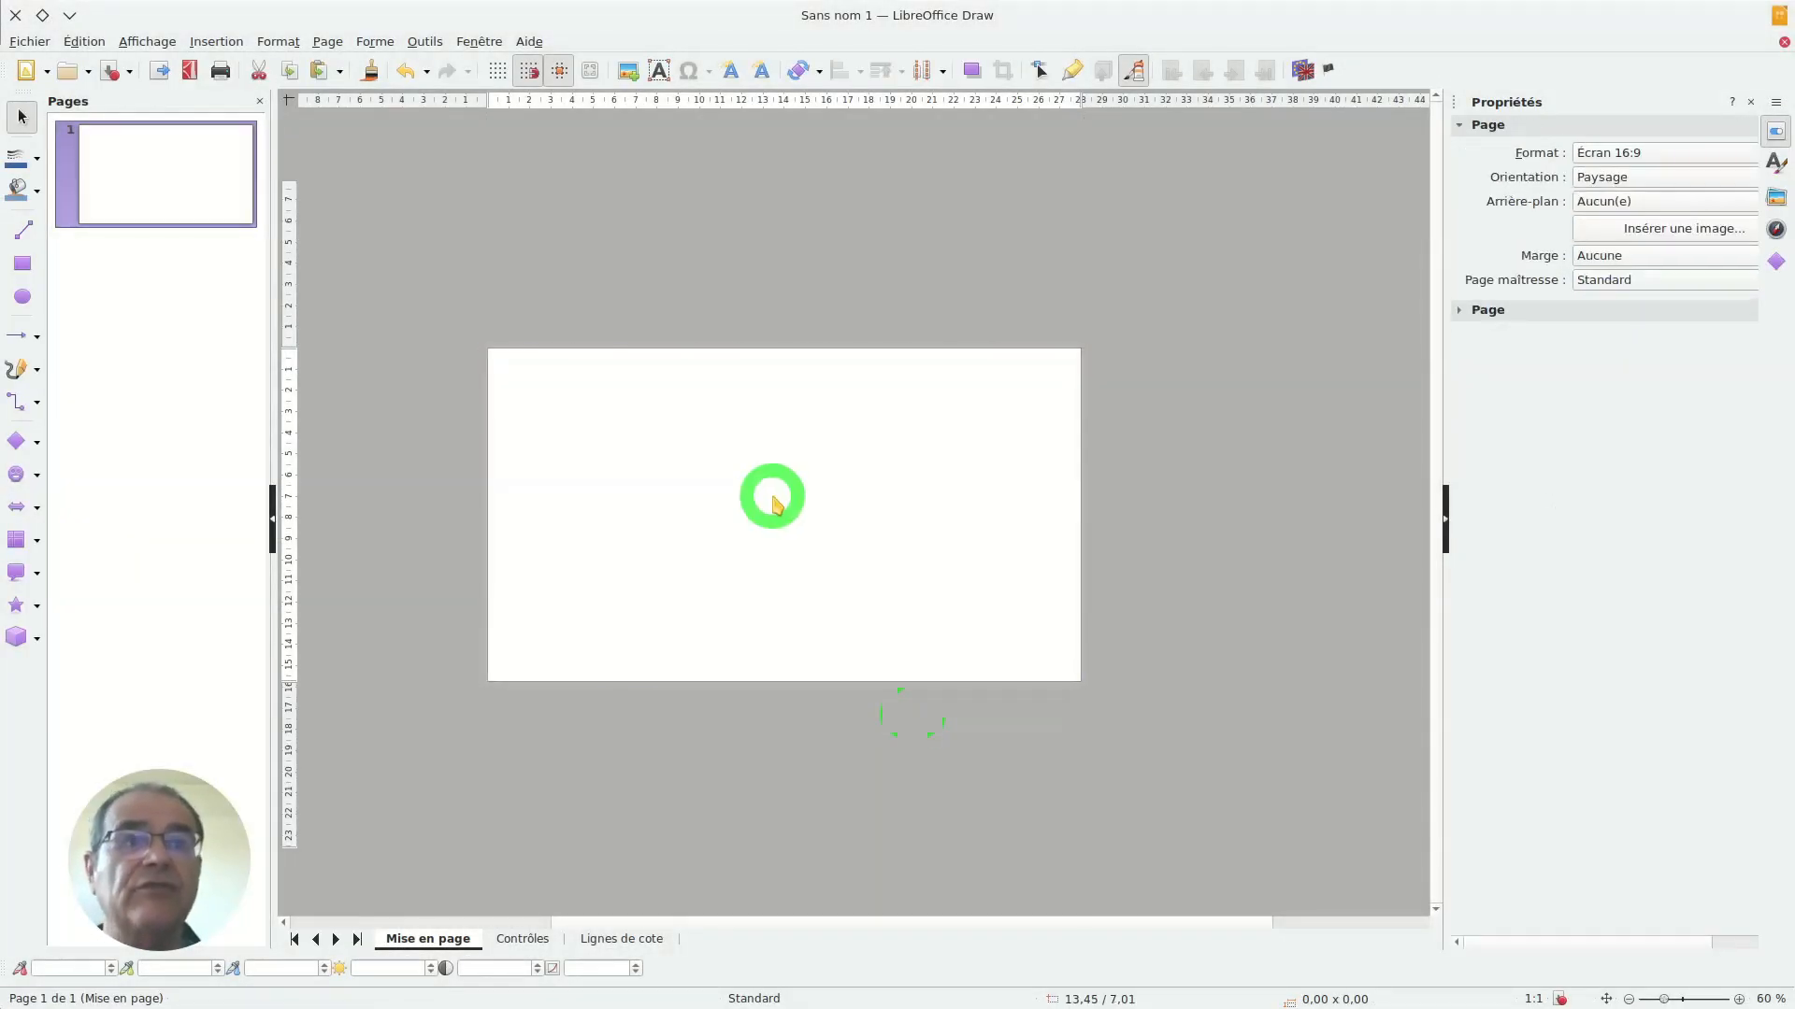
left_click(1639, 227)
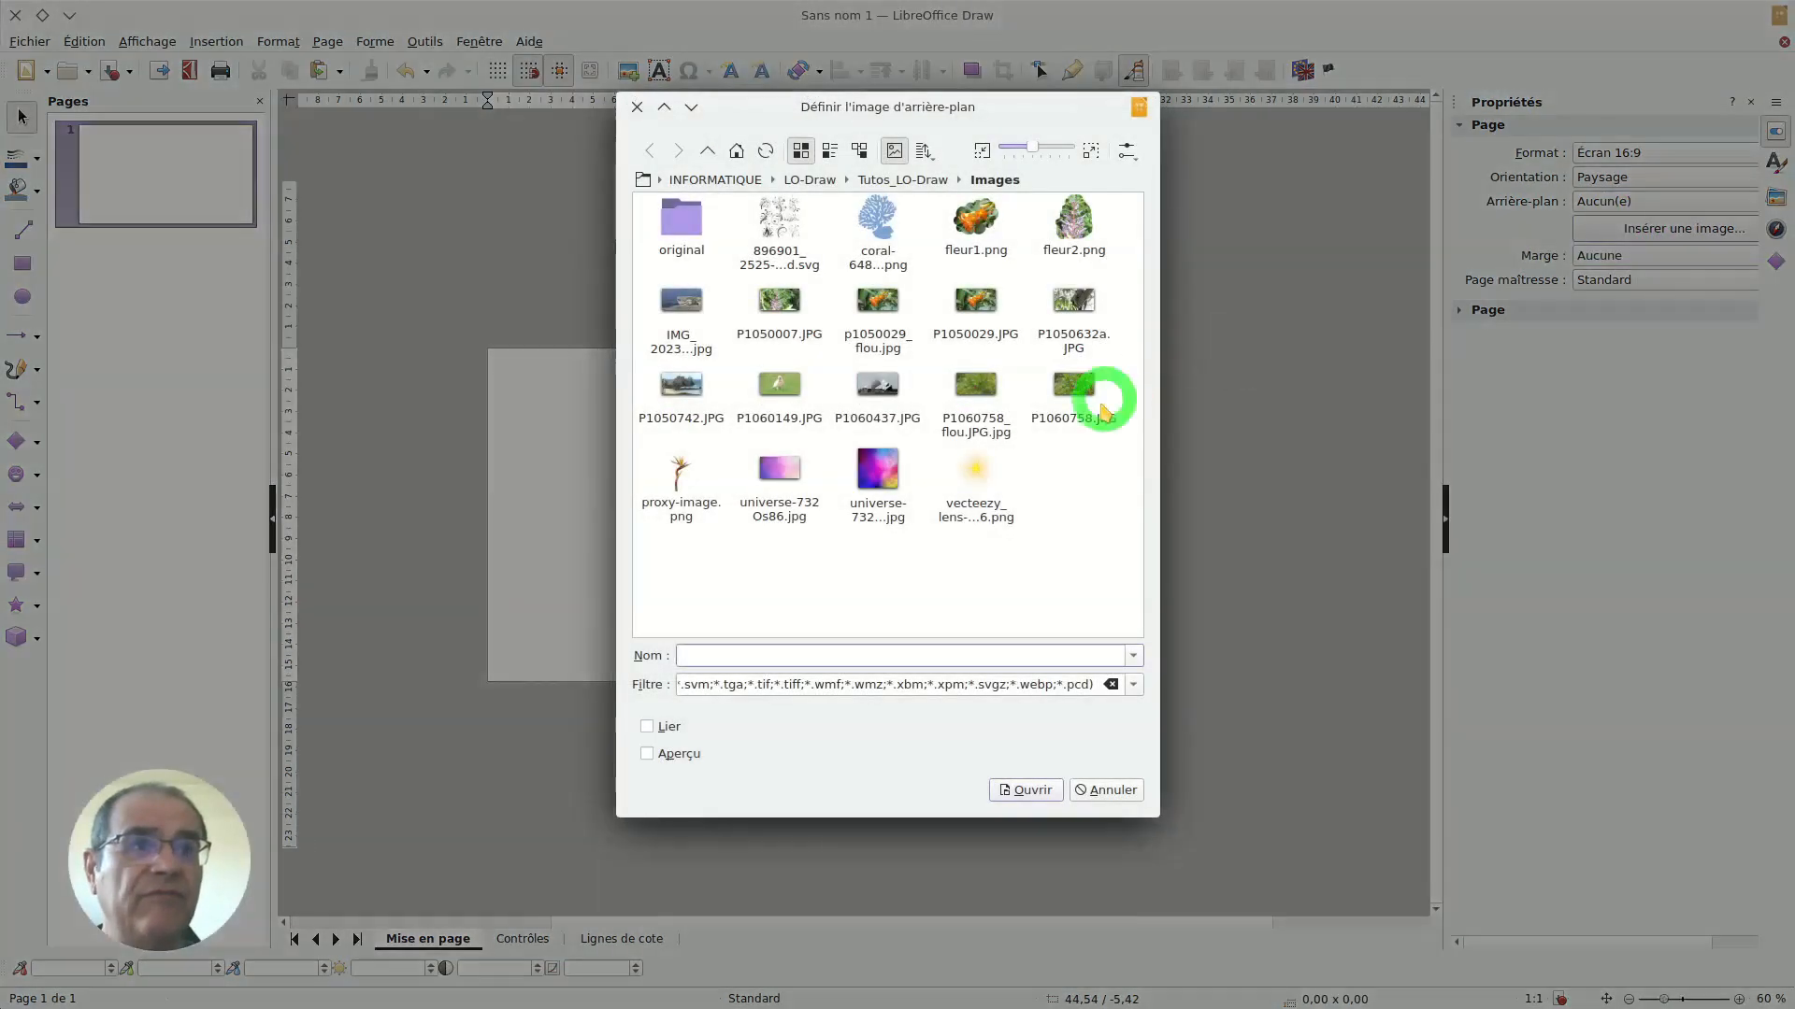
double_click(782, 488)
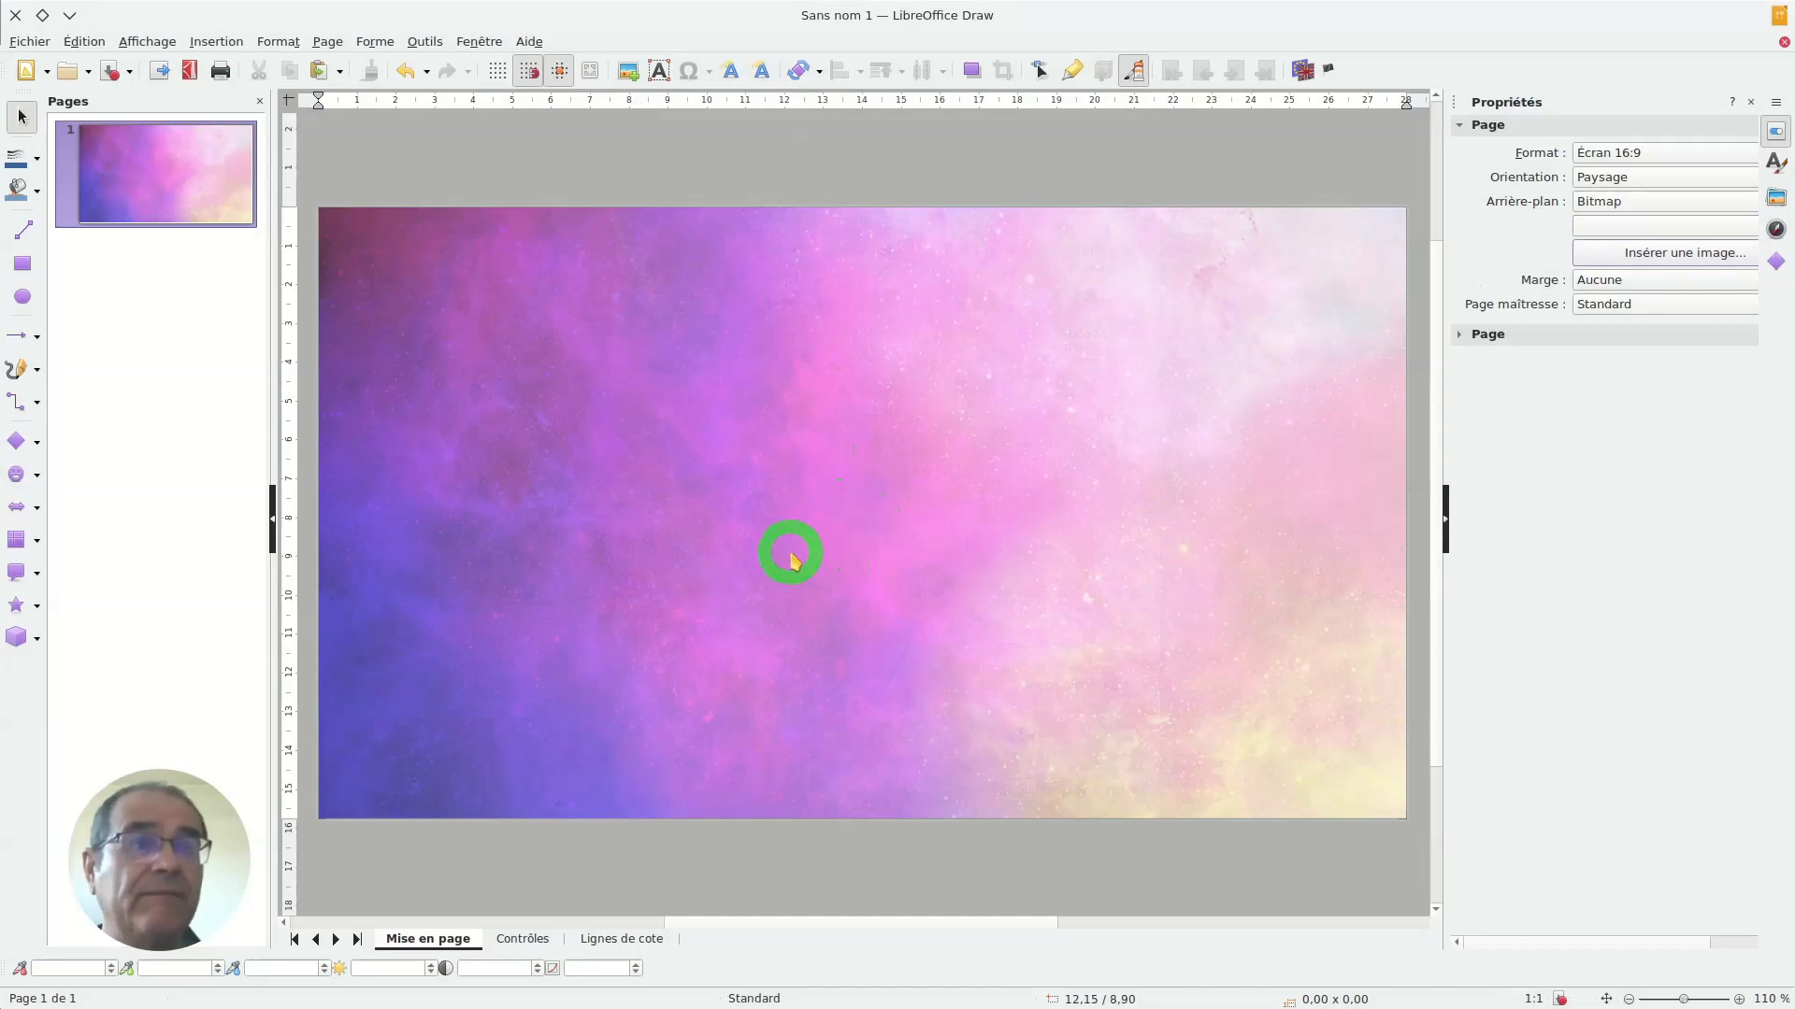
Step: Draw a smiley shape about 4.75 × 6 cm in the upper-left part of the page at about X 5.5 cm, Y 1.75 cm
scroll(790, 559, "down", 3)
scroll(790, 559, "up", 3)
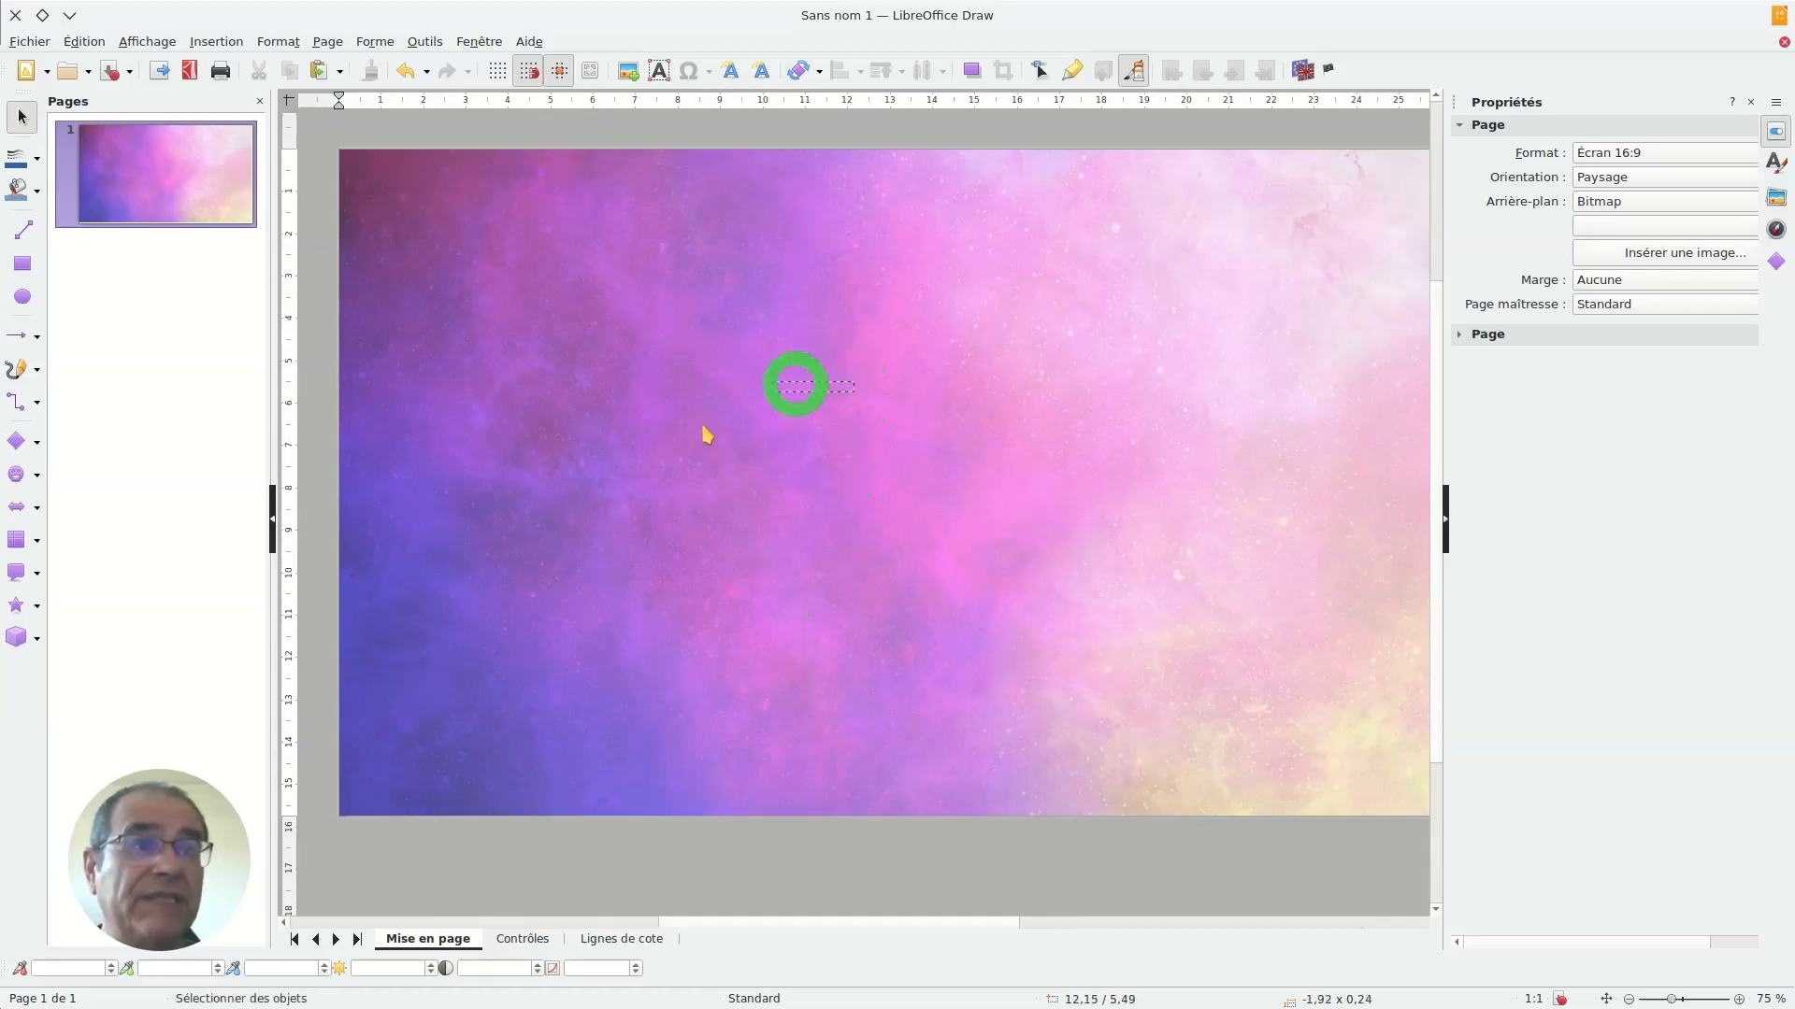
scroll(623, 464, "down", 1)
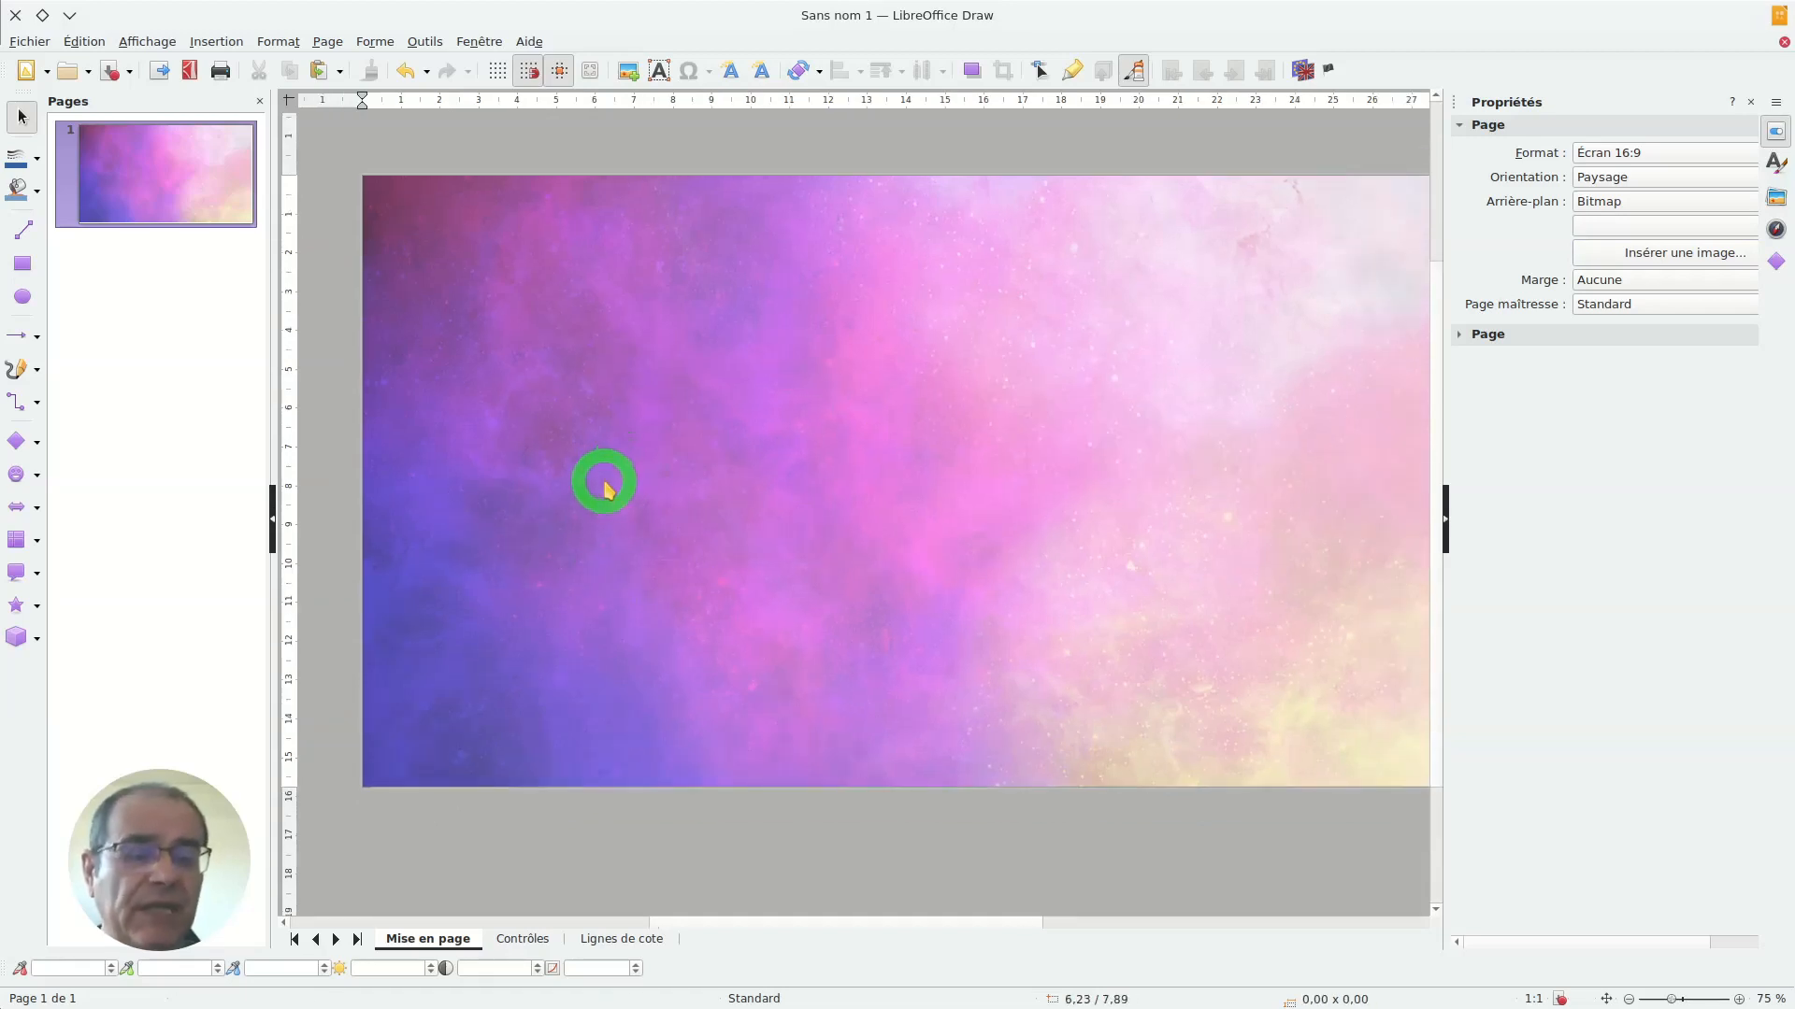
key("KP_Multiply")
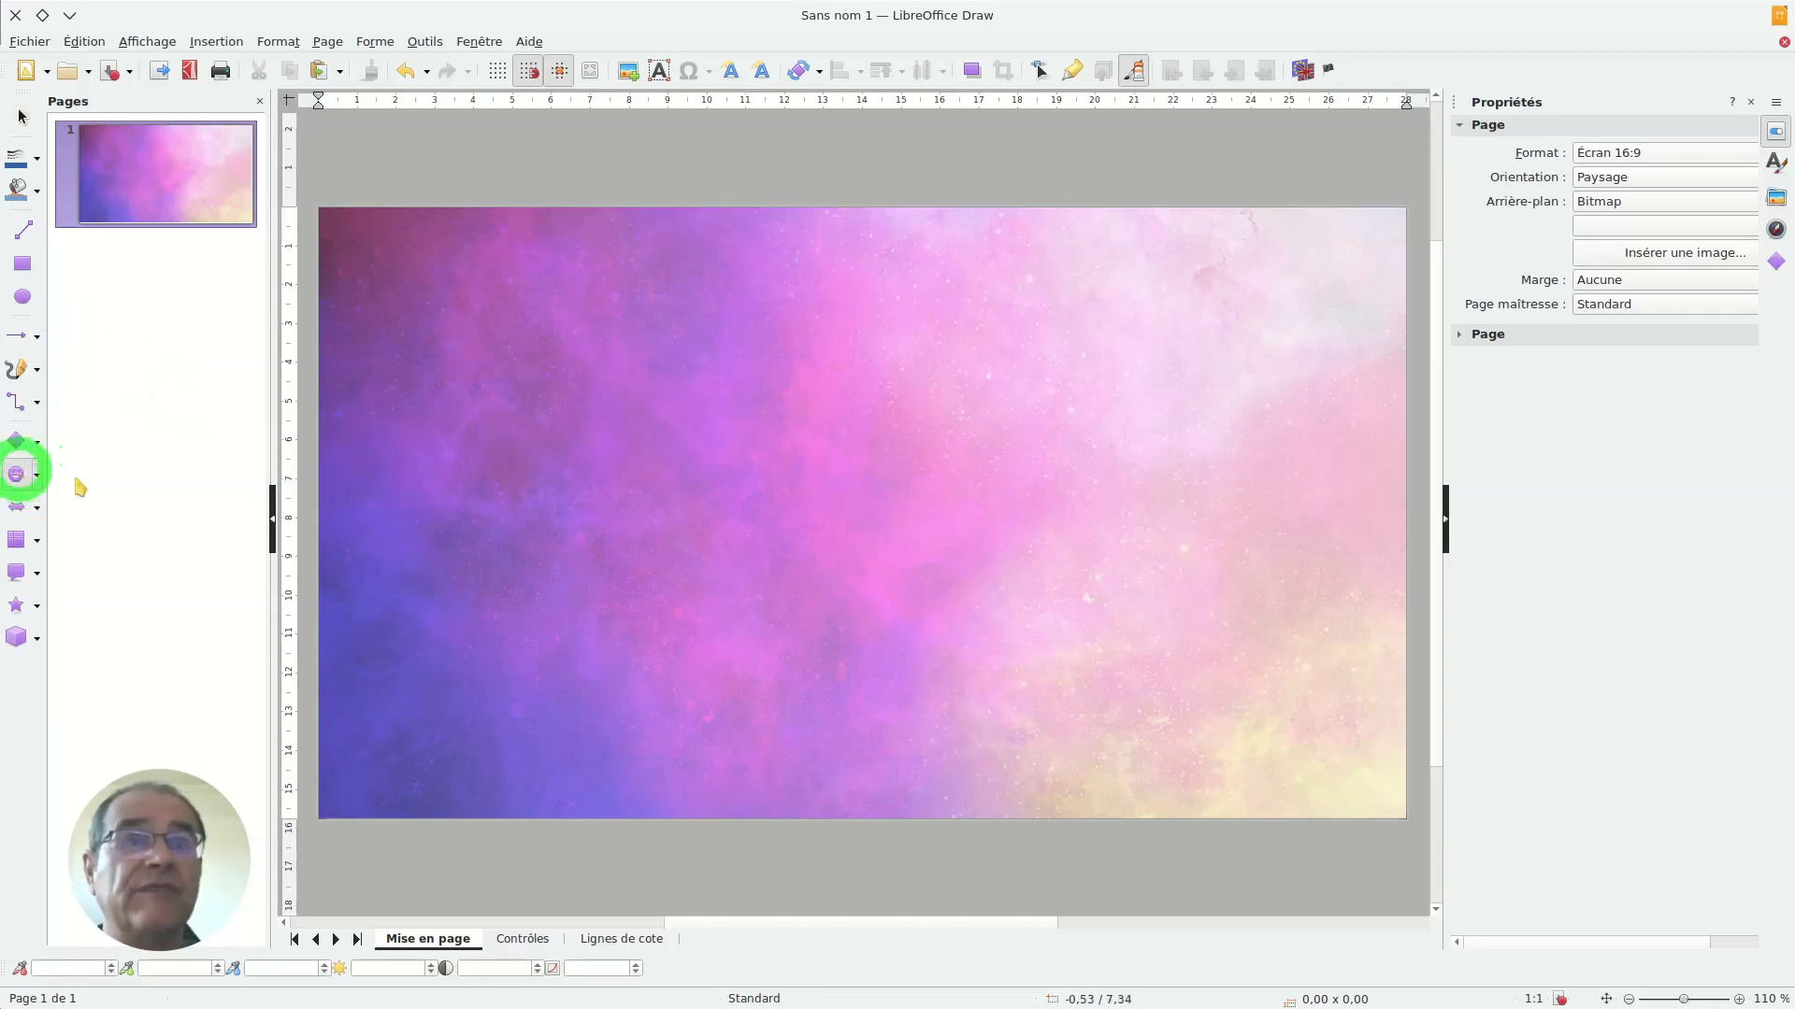
left_click_drag(532, 275, 717, 507)
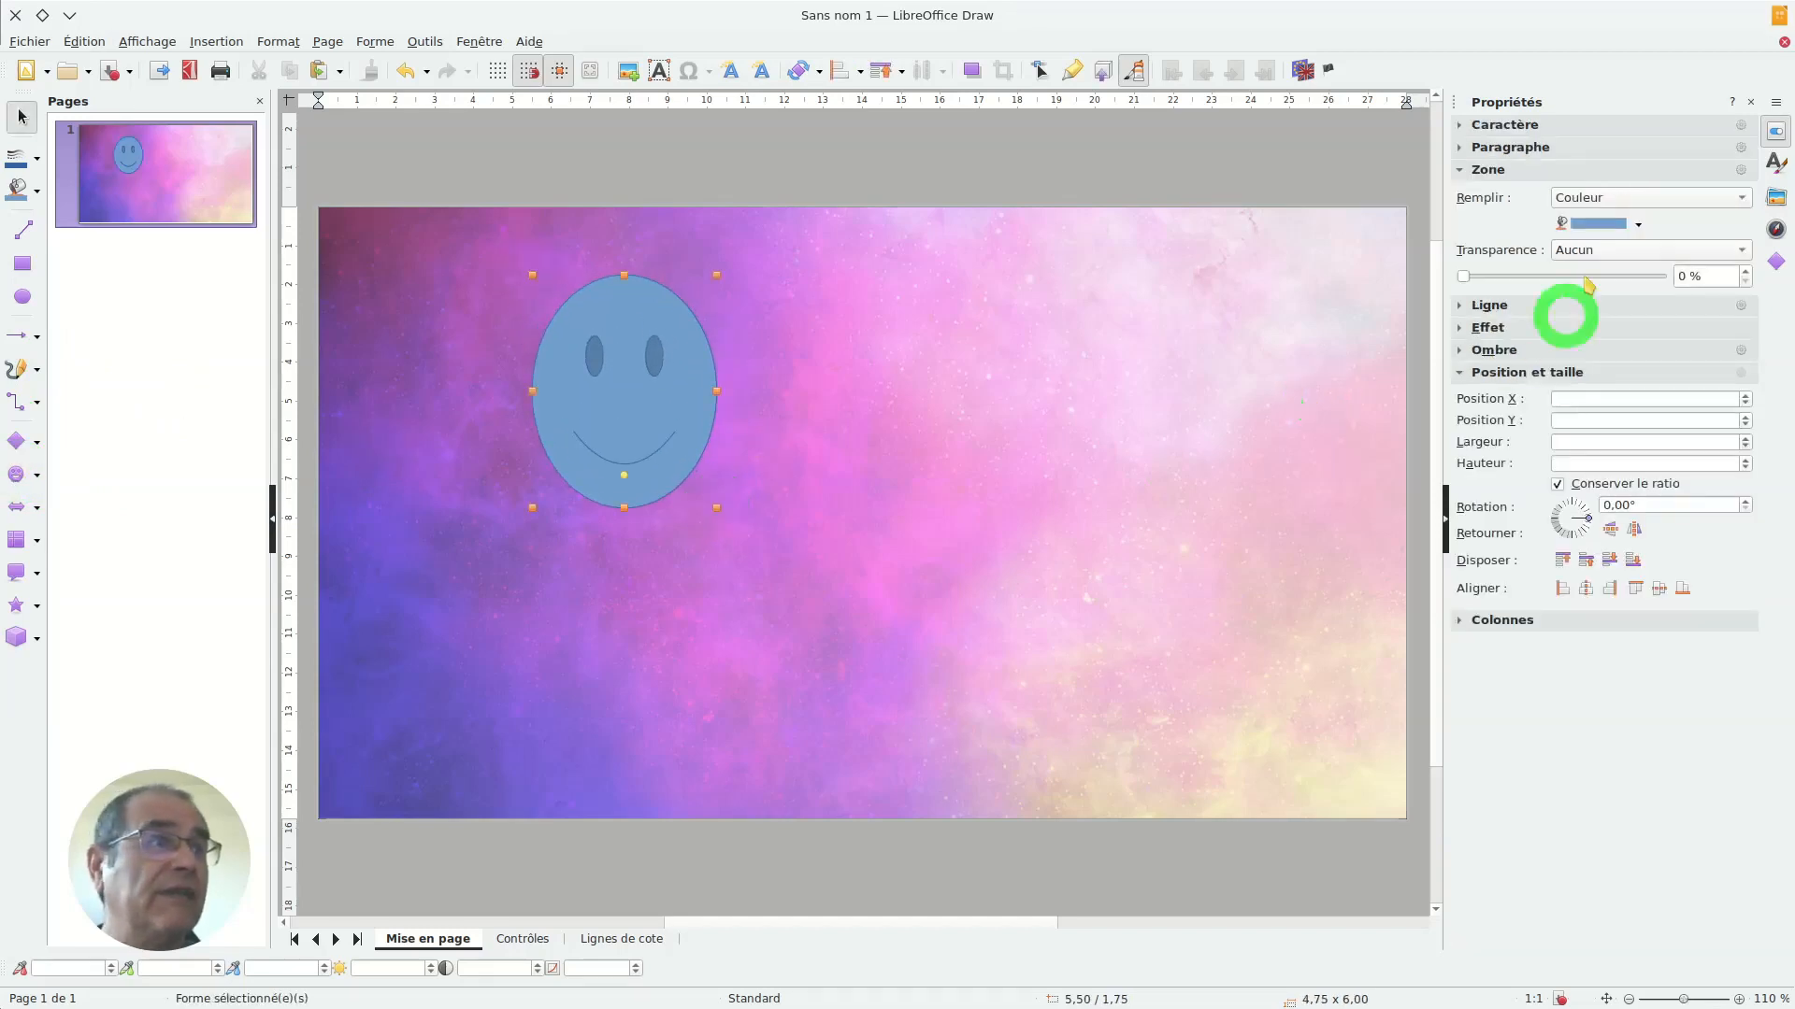
Step: Fill the smiley with a light orange from the standard palette and save the document
left_click(1638, 223)
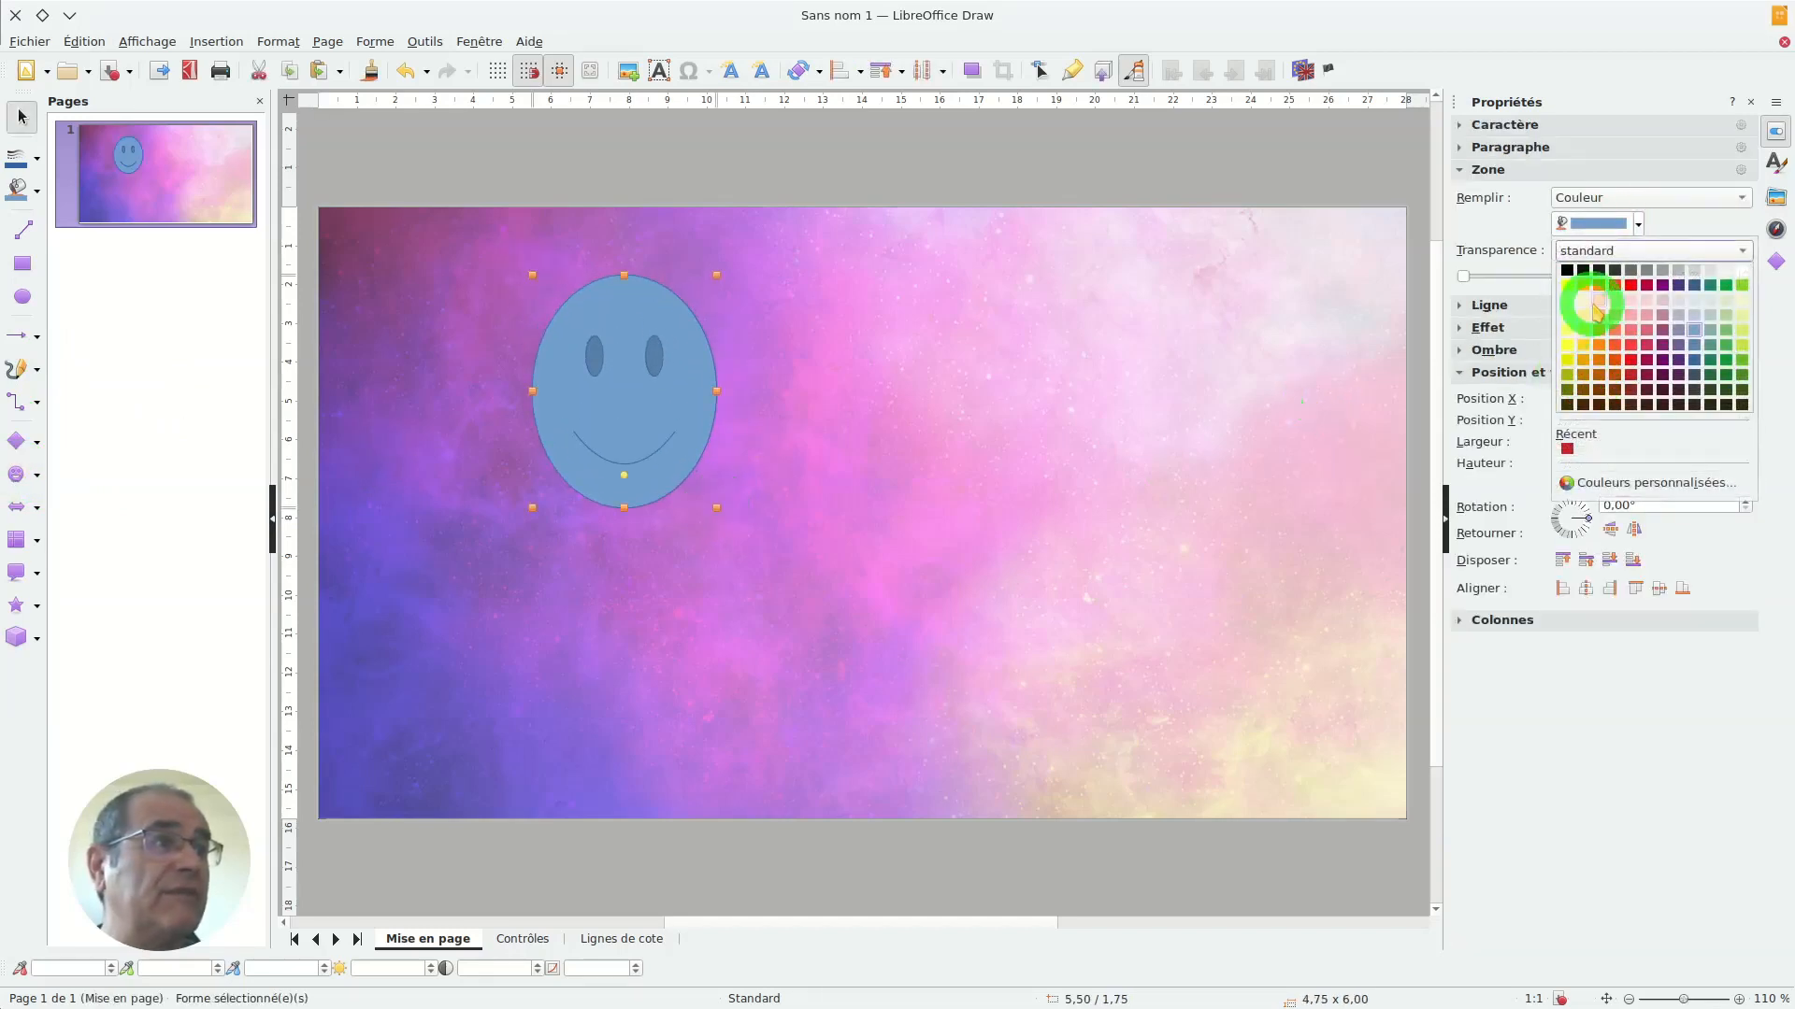
left_click(1605, 299)
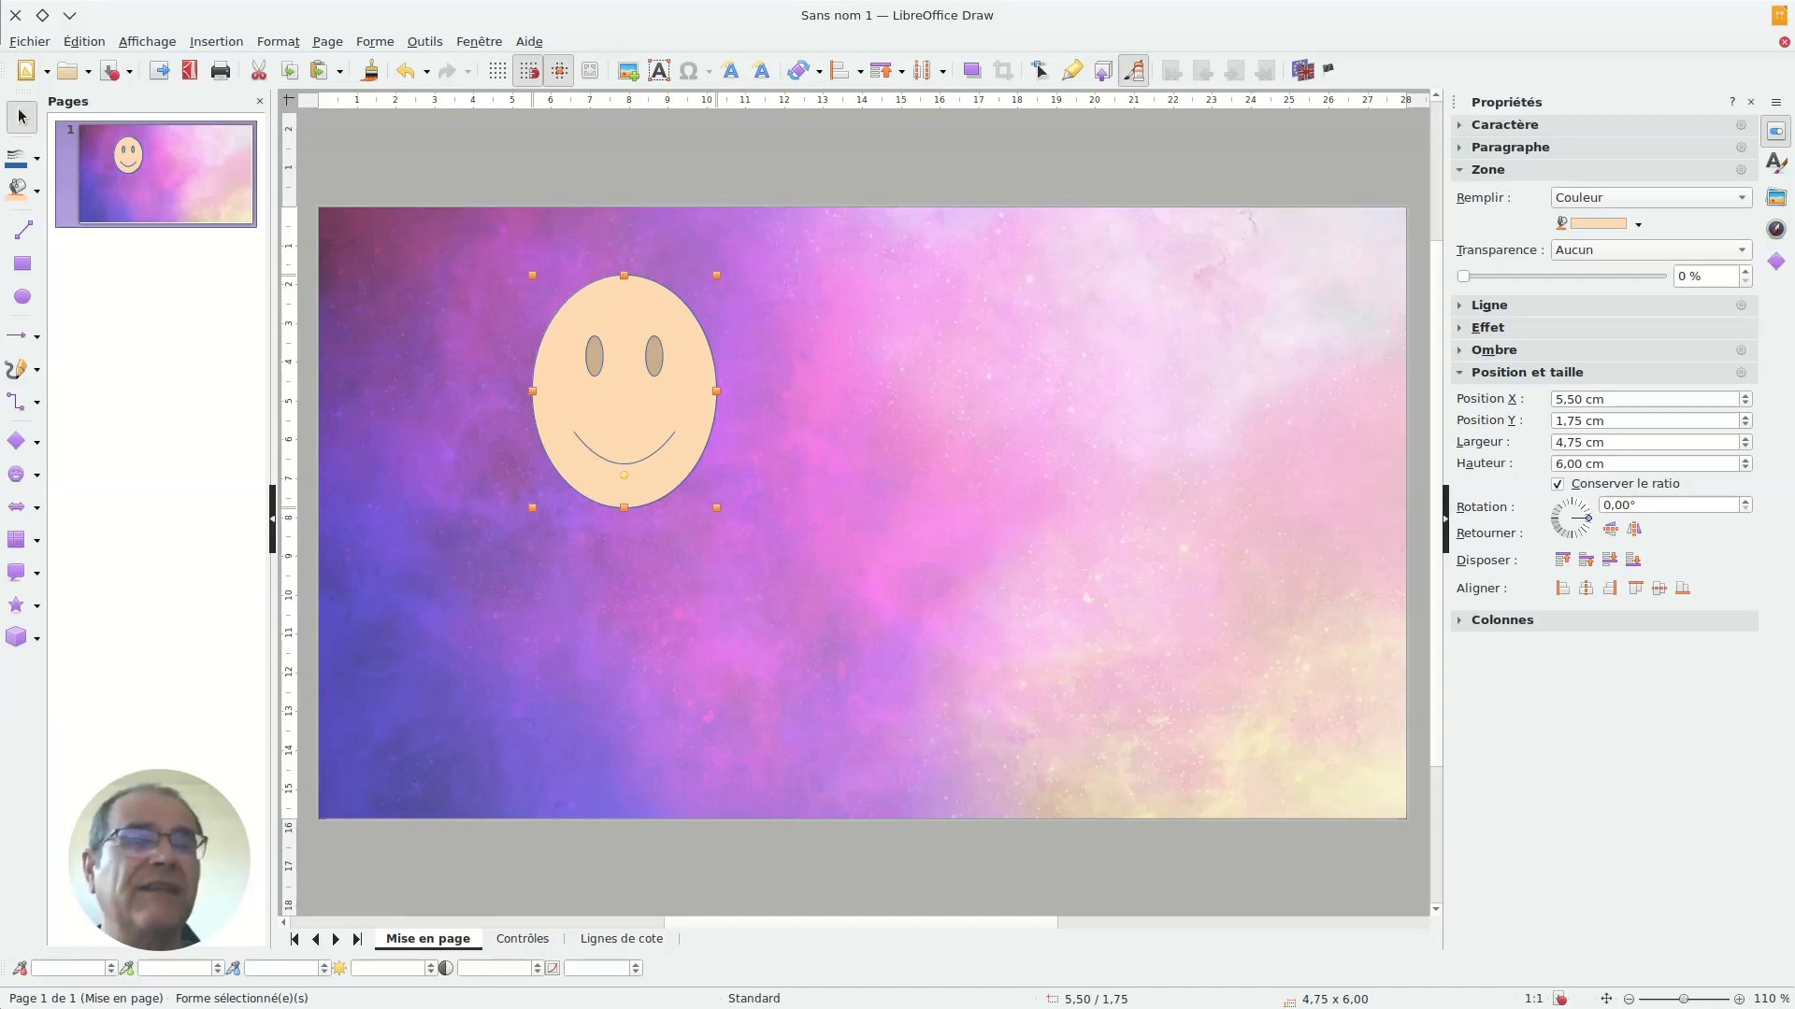
key("ctrl+s")
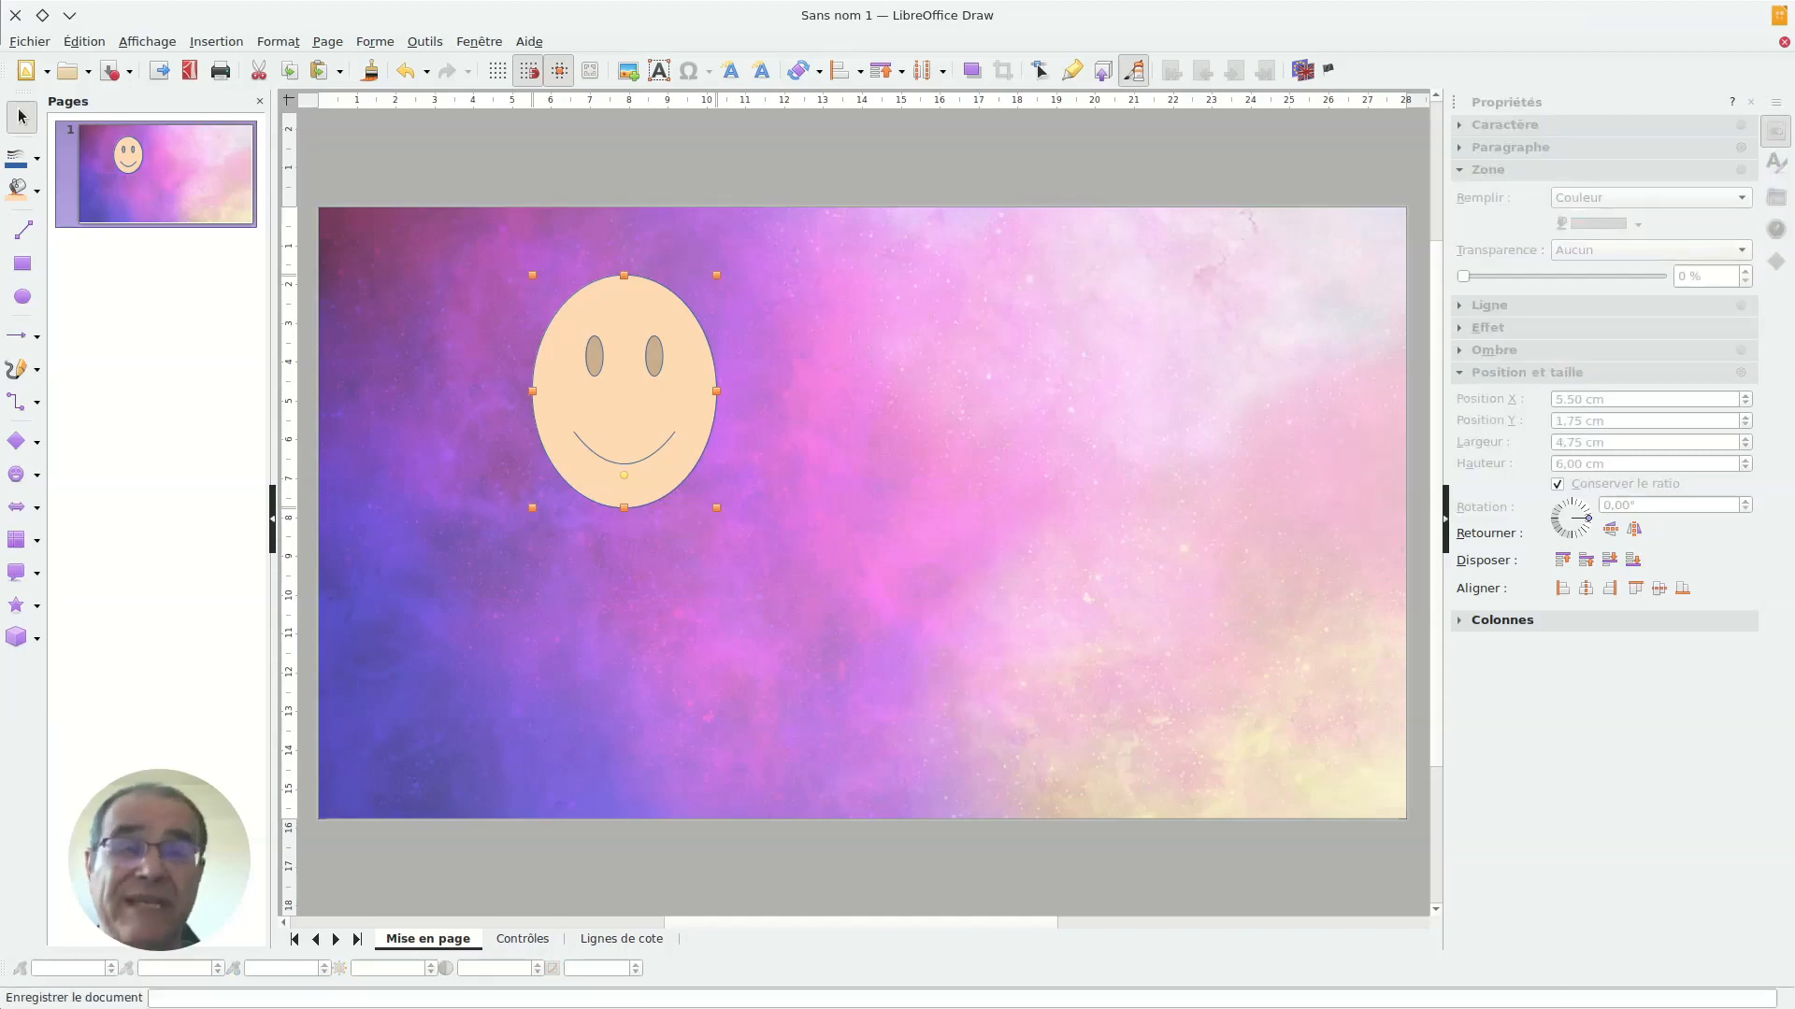